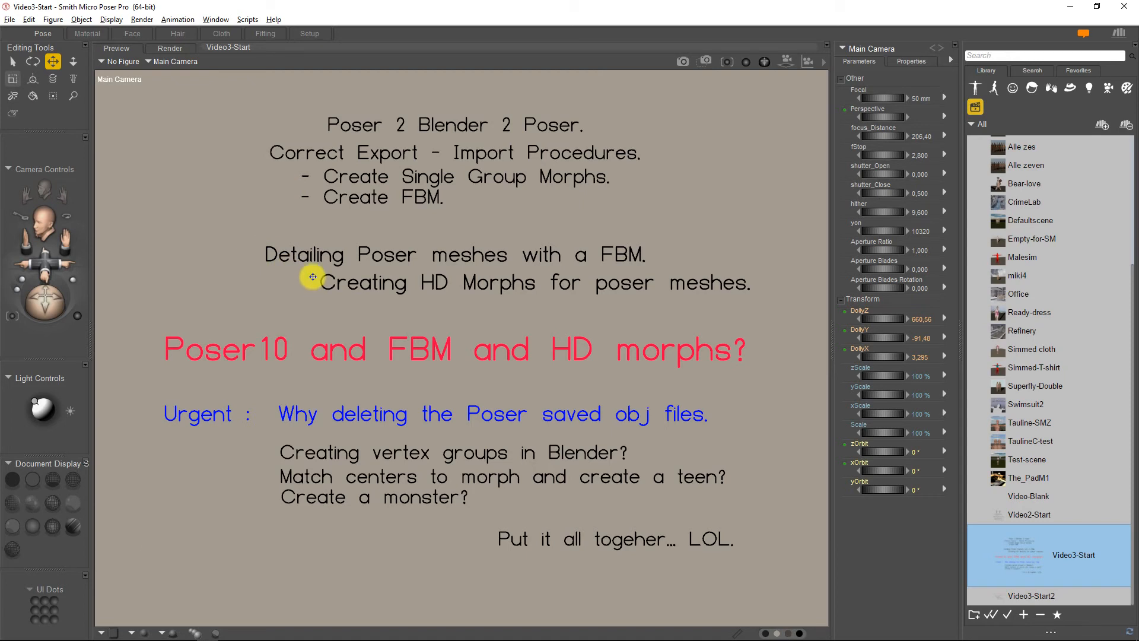
# Step: Switch to Blender to view the three female figure meshes side by side, and return to Poser
pyautogui.hotkey('alt', 'Tab')
pyautogui.hotkey('alt', 'Tab')
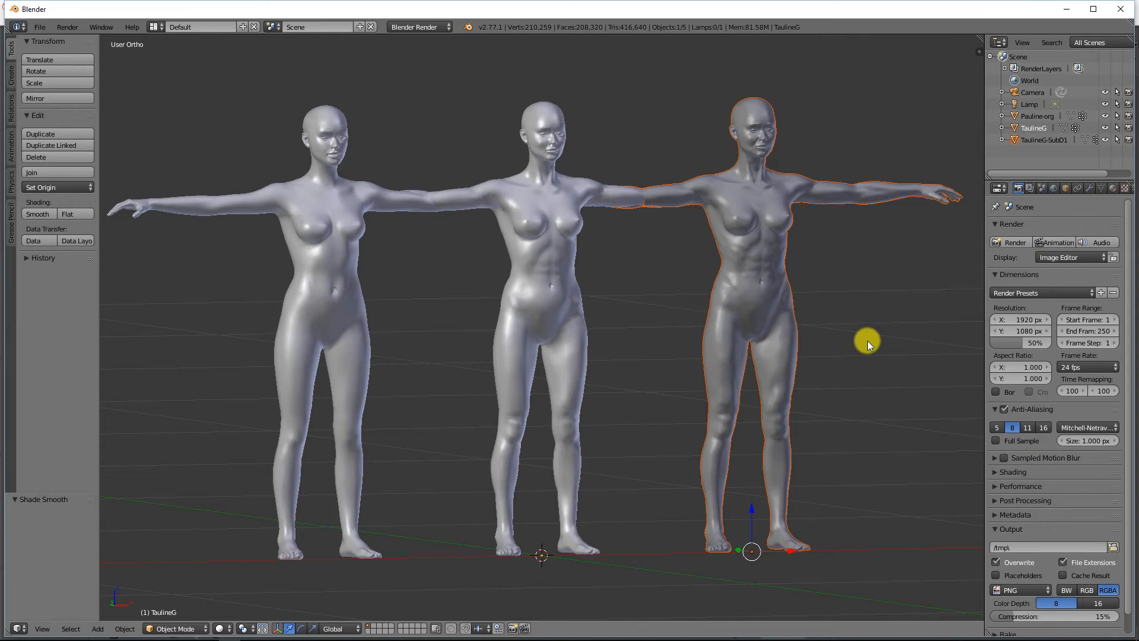
pyautogui.hotkey('alt', 'Tab')
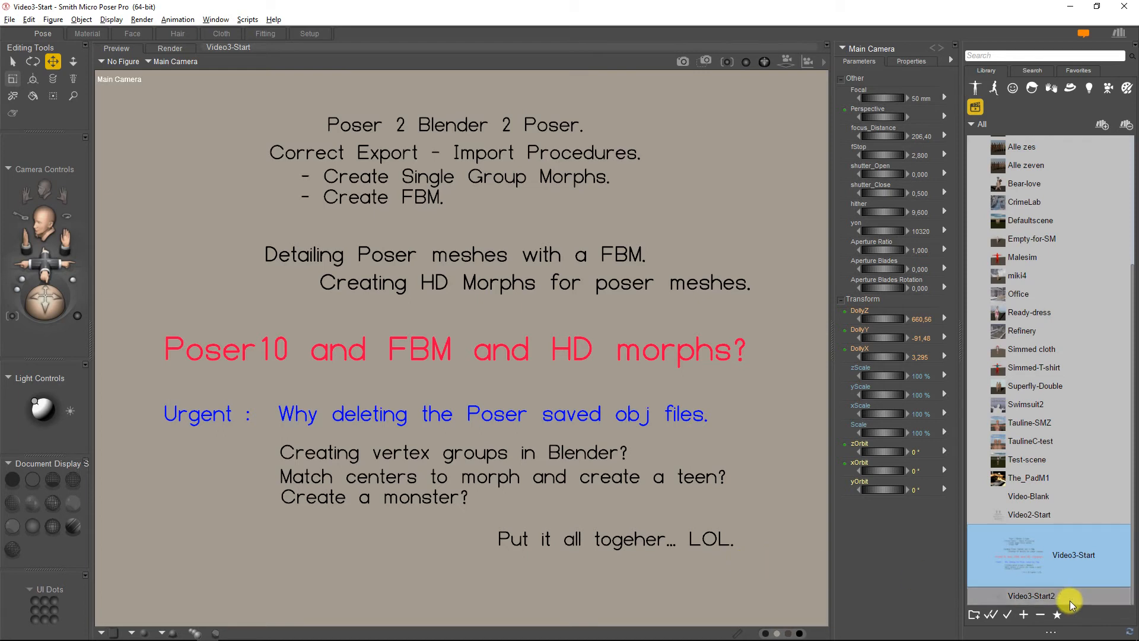
# Step: Load the Video3-Start2 scene from the library without saving the current document
pyautogui.click(1030, 598)
pyautogui.click(1007, 613)
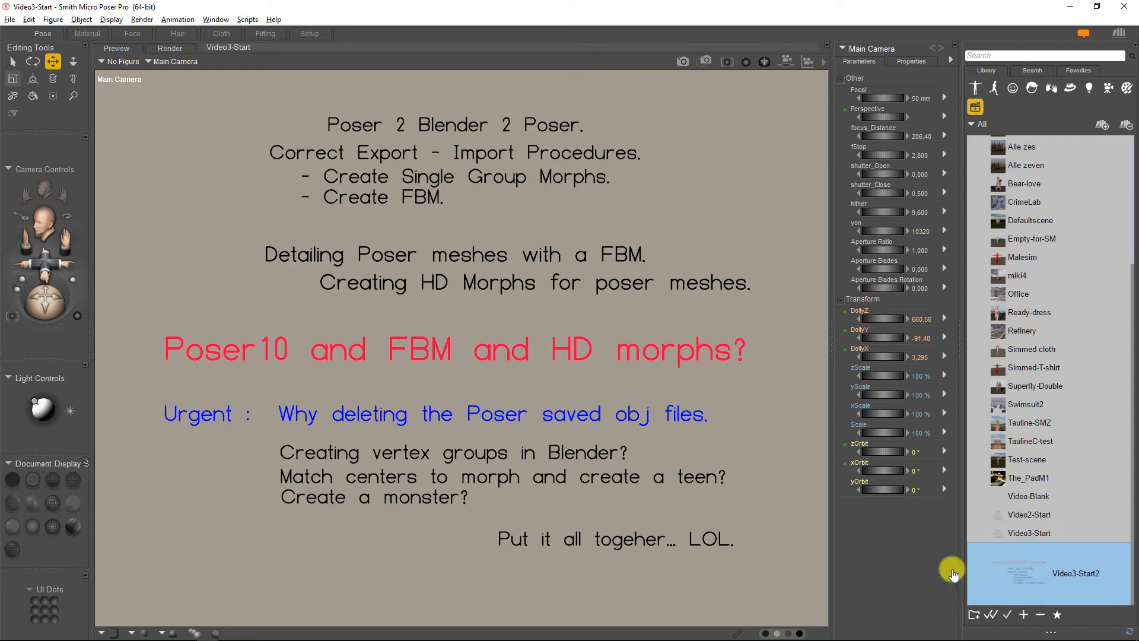
pyautogui.click(617, 373)
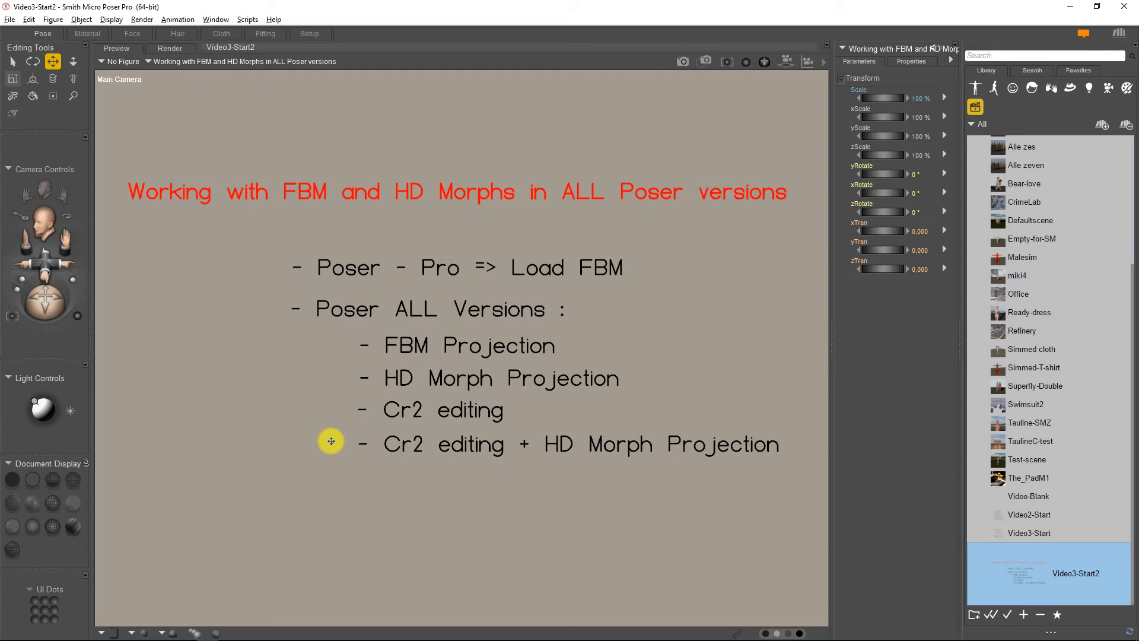
# Step: Load the Video-Blank scene from the library, discarding changes to Video3-Start2
pyautogui.click(1042, 501)
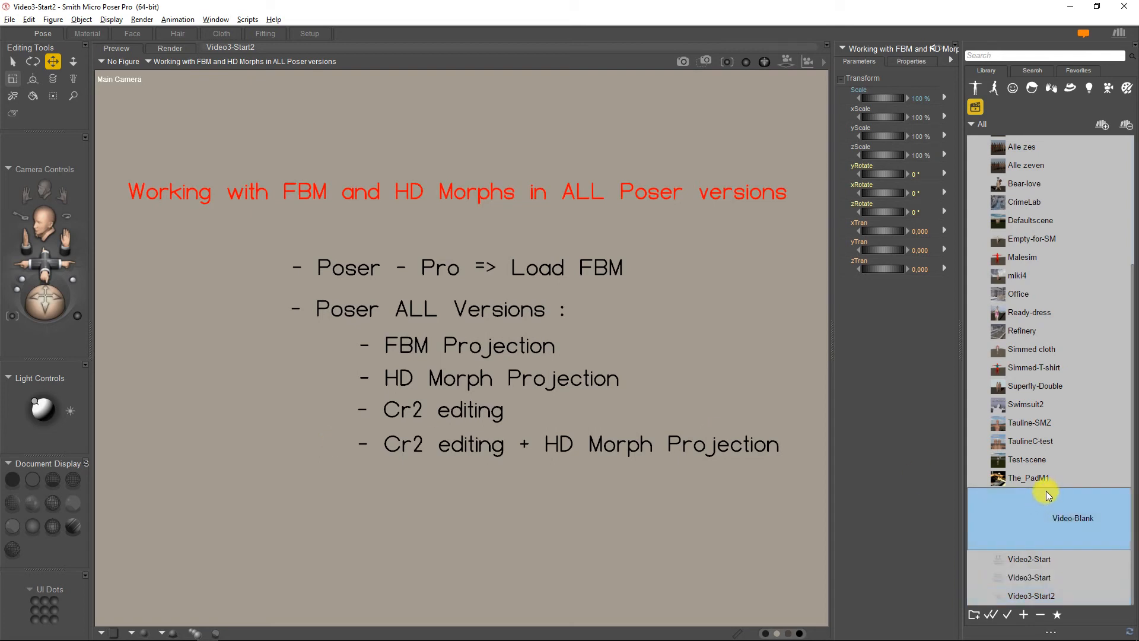
pyautogui.click(1007, 617)
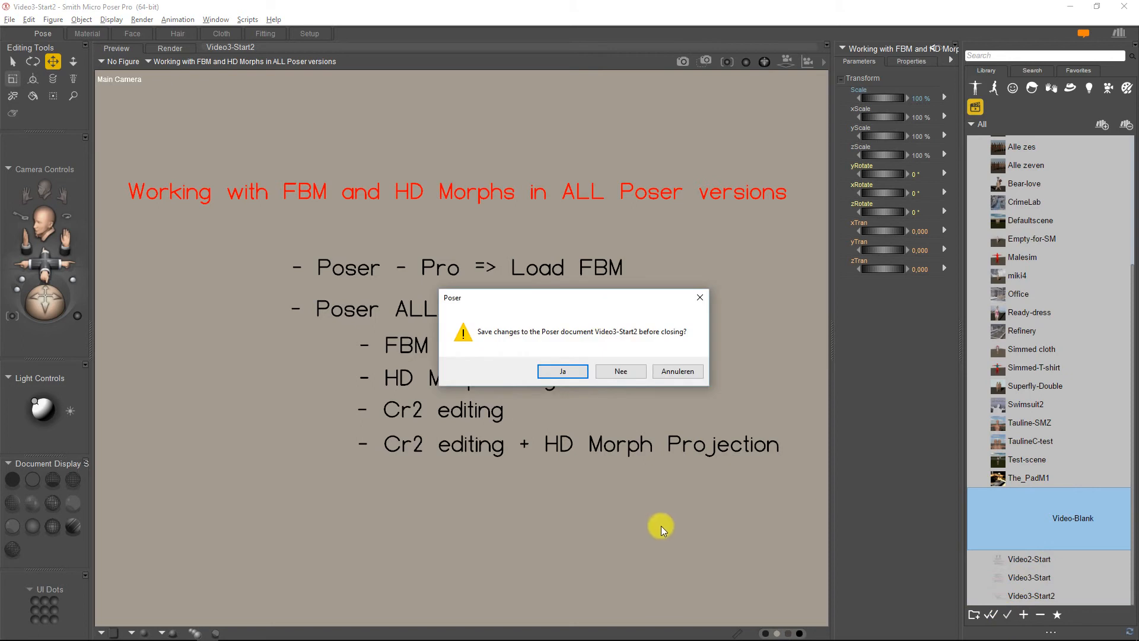
pyautogui.click(616, 374)
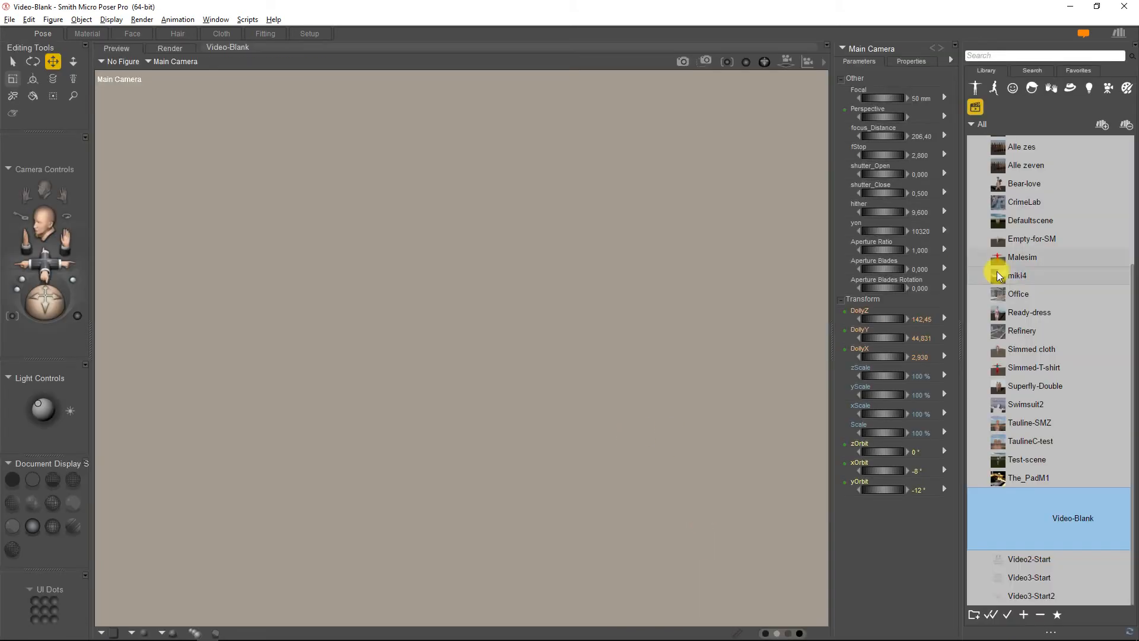
# Step: Add the Pauline figure from the FBM-video library folder to the empty scene, fully framed in the Main Camera
pyautogui.click(969, 90)
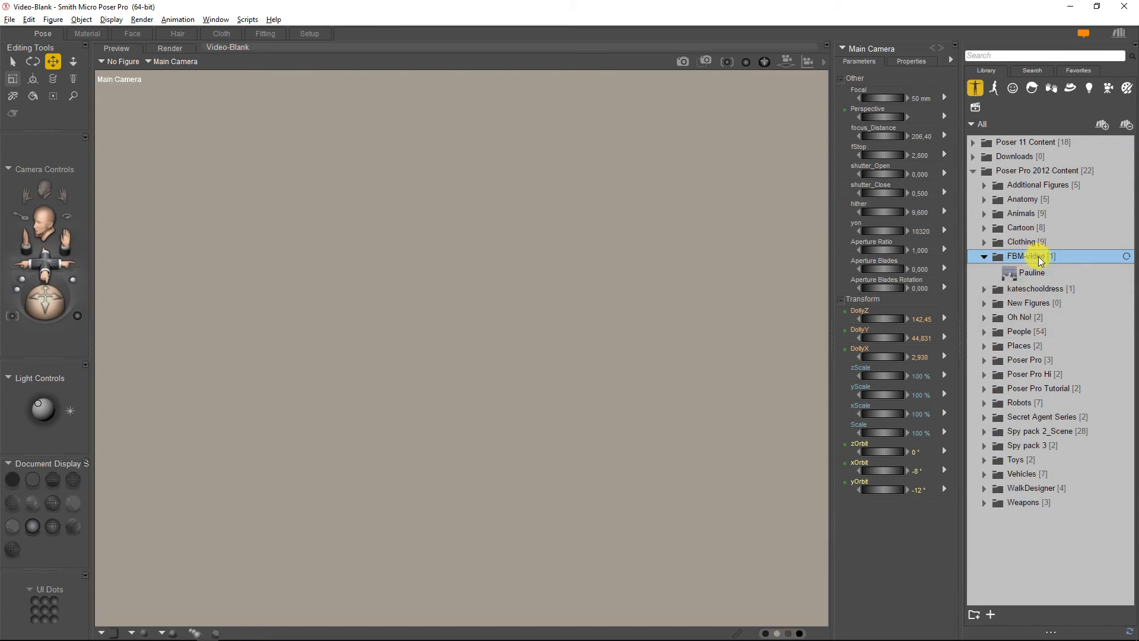
pyautogui.click(1035, 273)
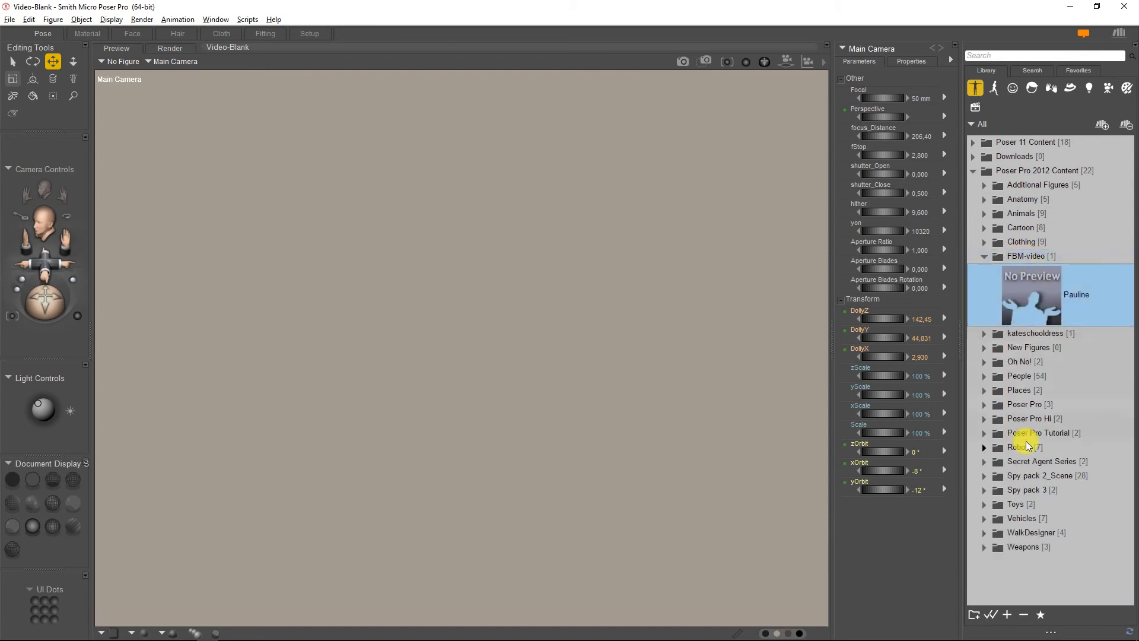
pyautogui.click(990, 616)
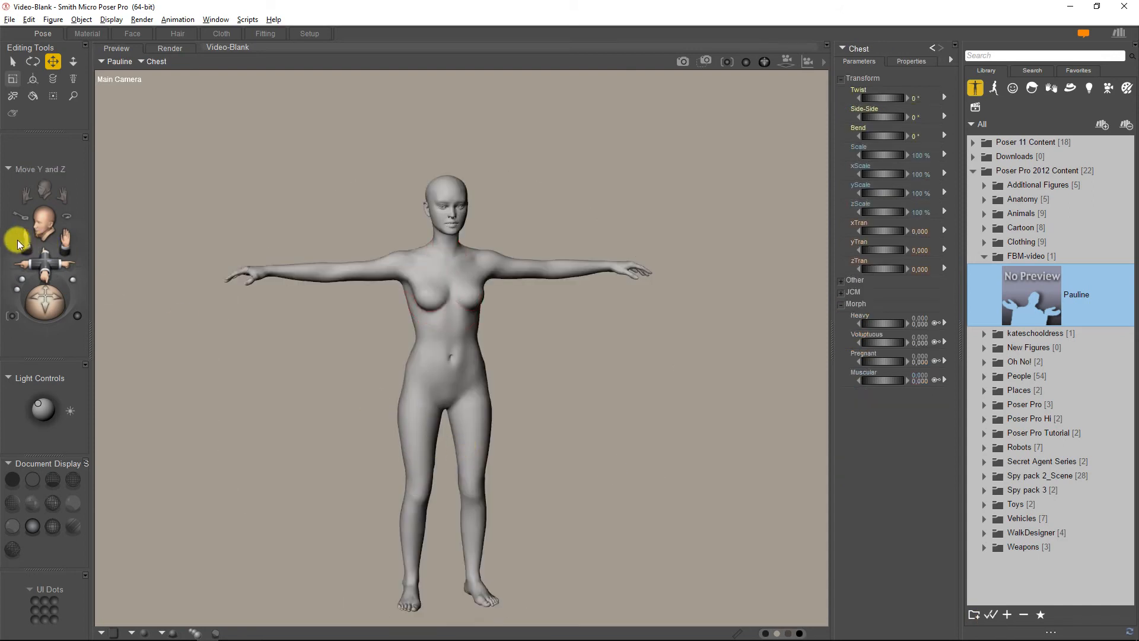
pyautogui.moveTo(18, 243); pyautogui.dragTo(18, 226)
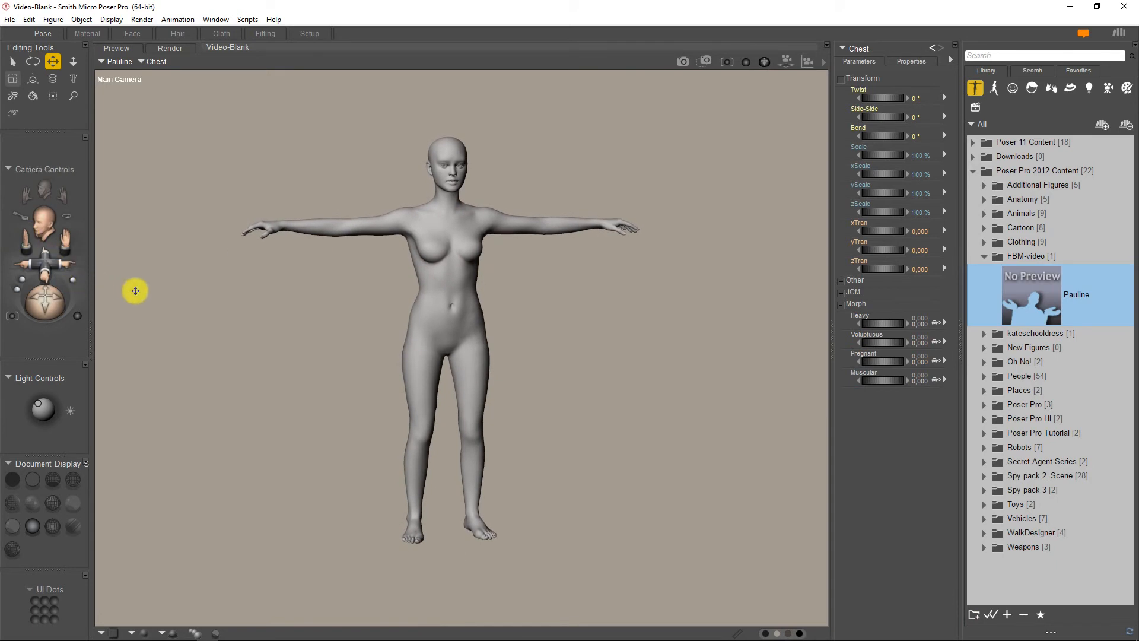
# Step: Select Pauline's body and display its properties to check the subdivision levels
pyautogui.click(857, 50)
pyautogui.click(864, 54)
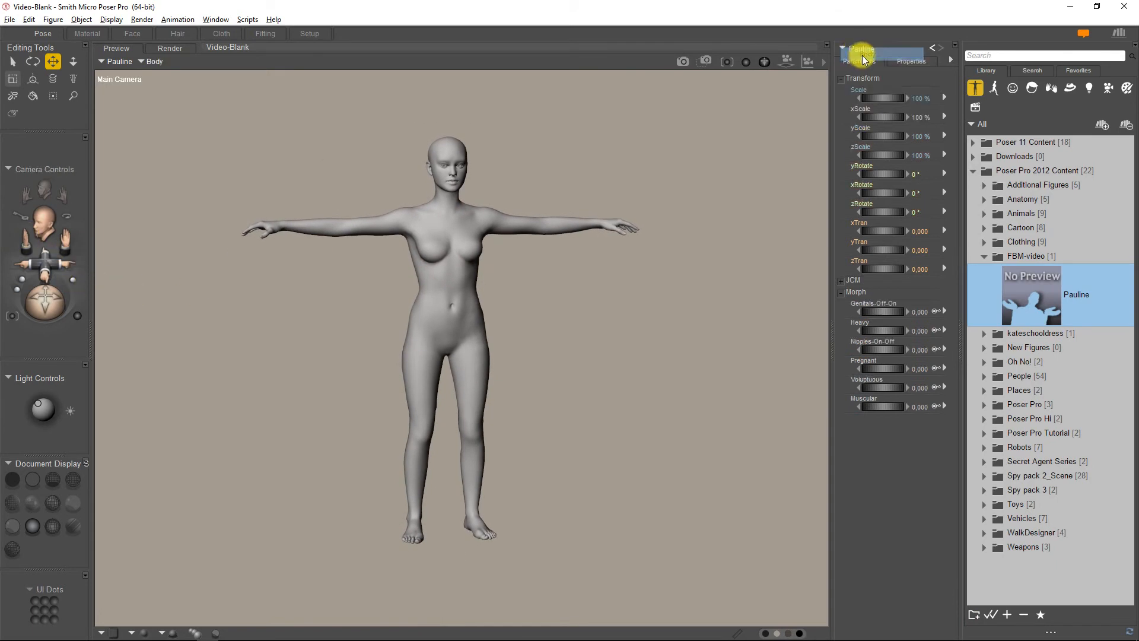
pyautogui.click(911, 60)
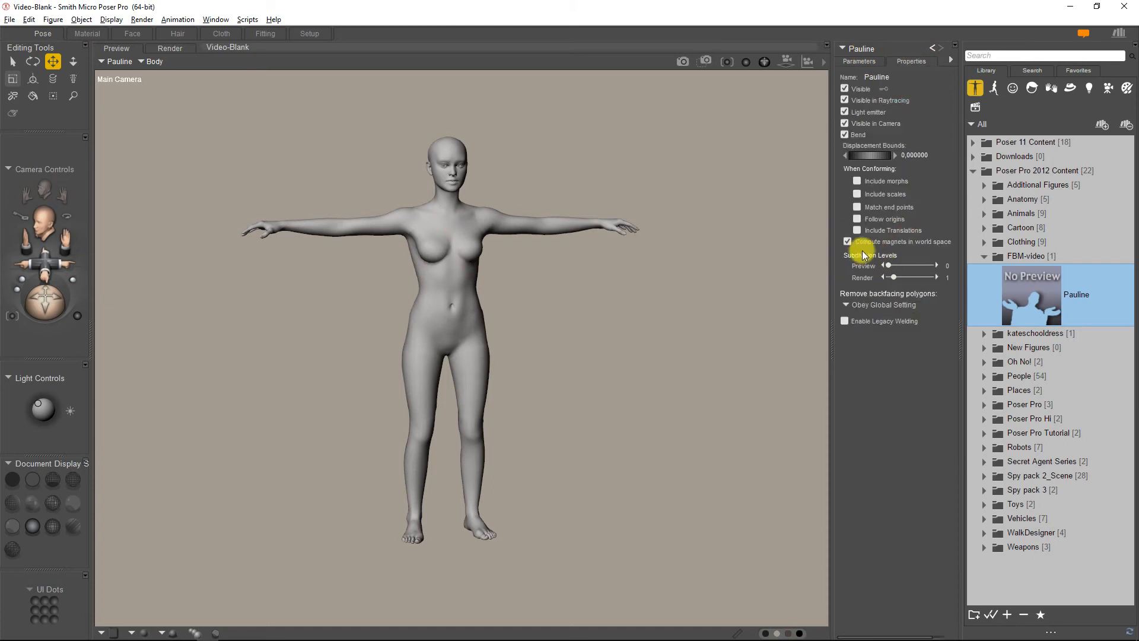
# Step: Import TaulineG.obj from the FBM-video folder as a Wavefront OBJ, leaving all import option checkboxes off
pyautogui.click(10, 19)
pyautogui.moveTo(30, 135)
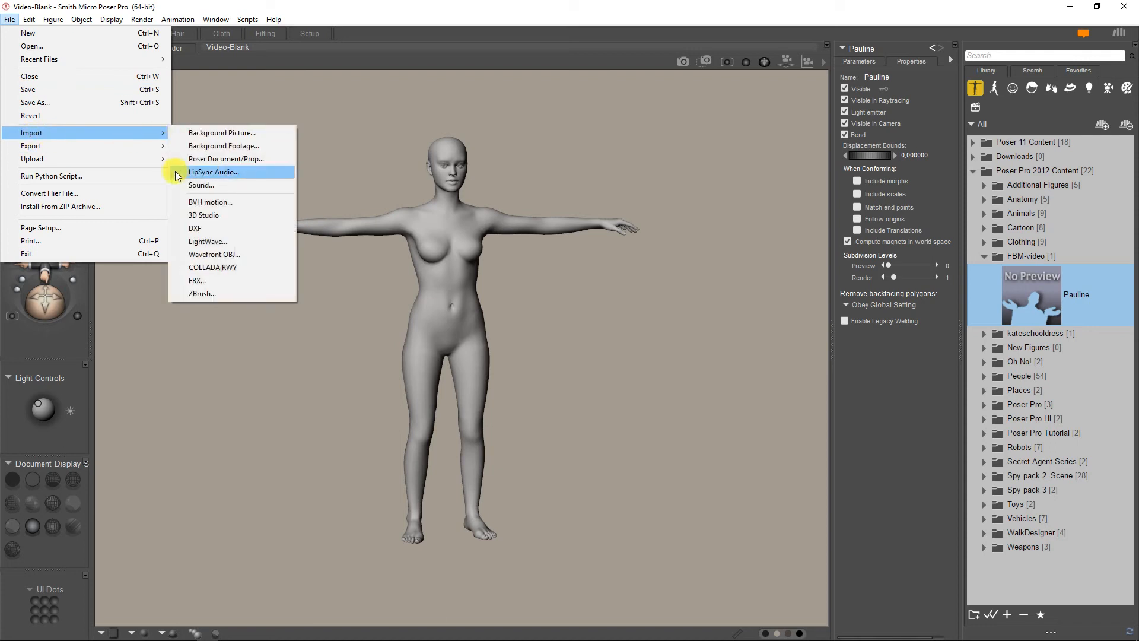
pyautogui.click(207, 255)
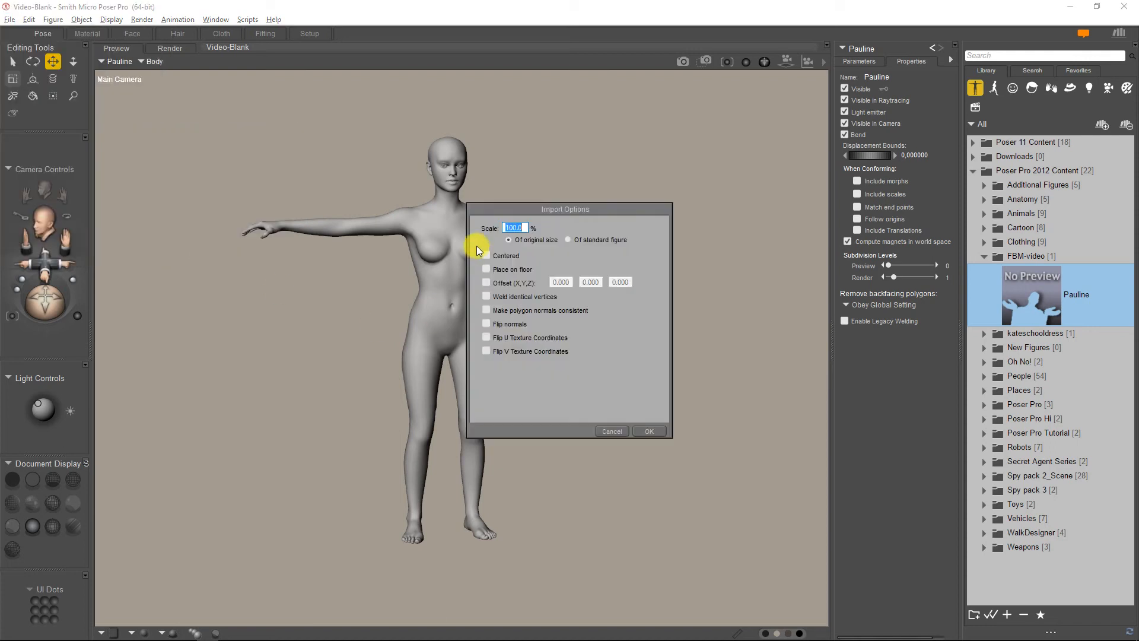
pyautogui.click(648, 430)
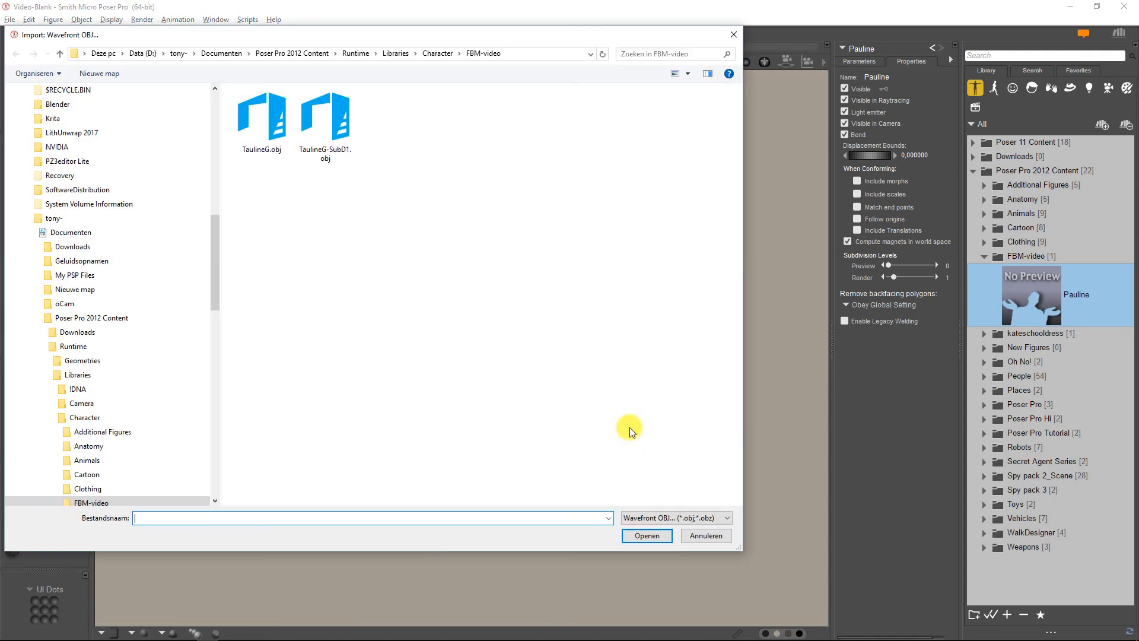
pyautogui.click(259, 137)
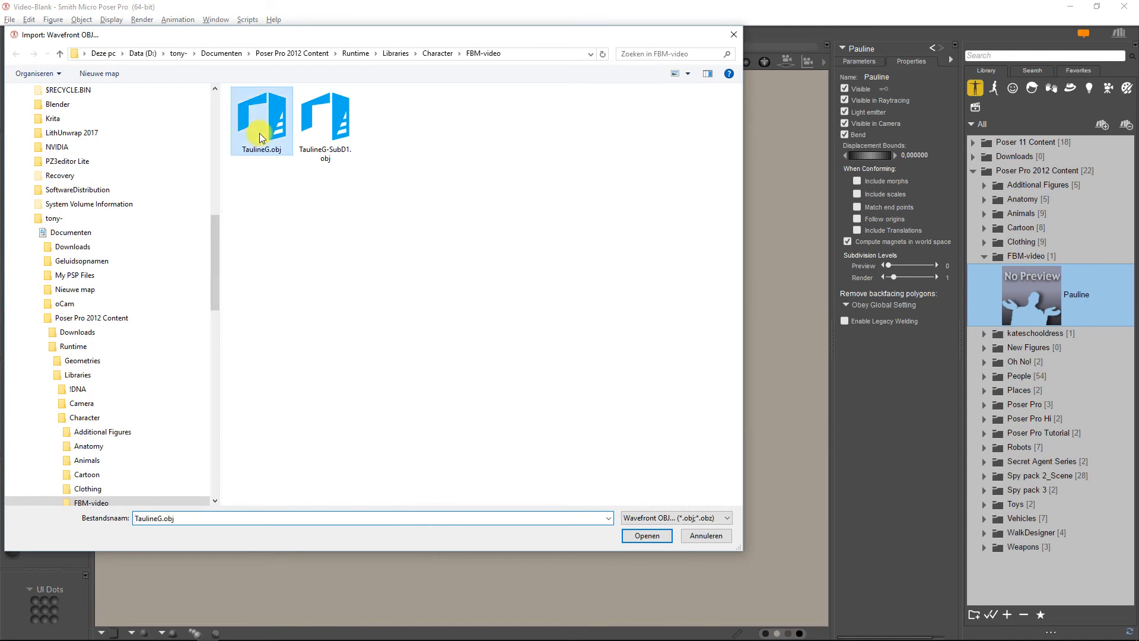
pyautogui.click(659, 538)
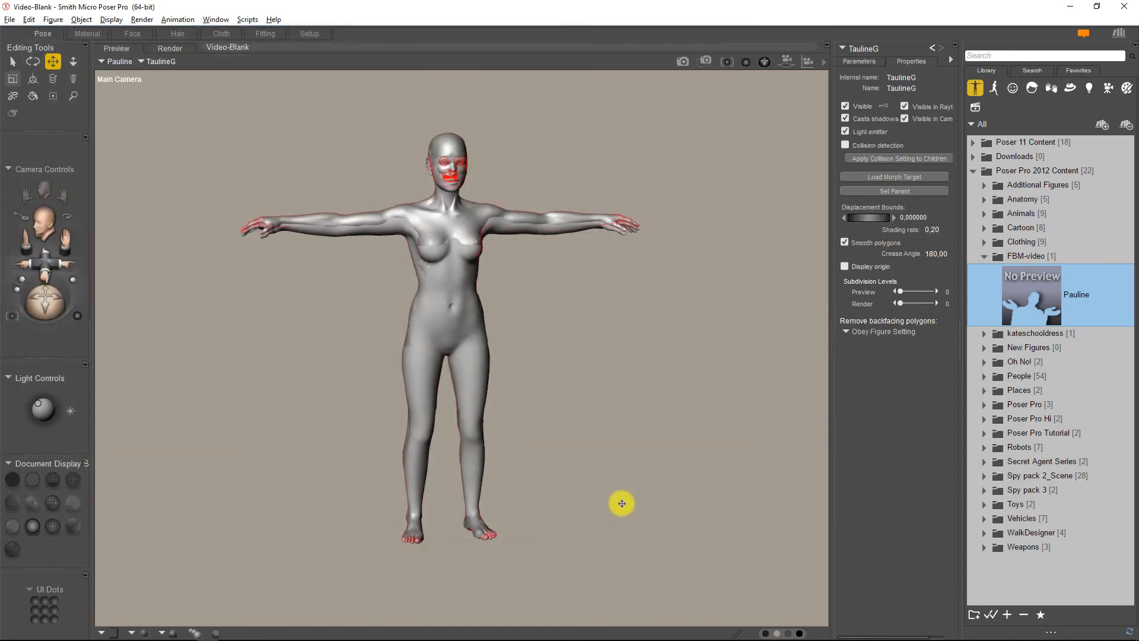
# Step: Select Pauline's body and turn off inverse kinematics for the LeftLeg and RightLeg
pyautogui.moveTo(47, 264); pyautogui.dragTo(47, 246)
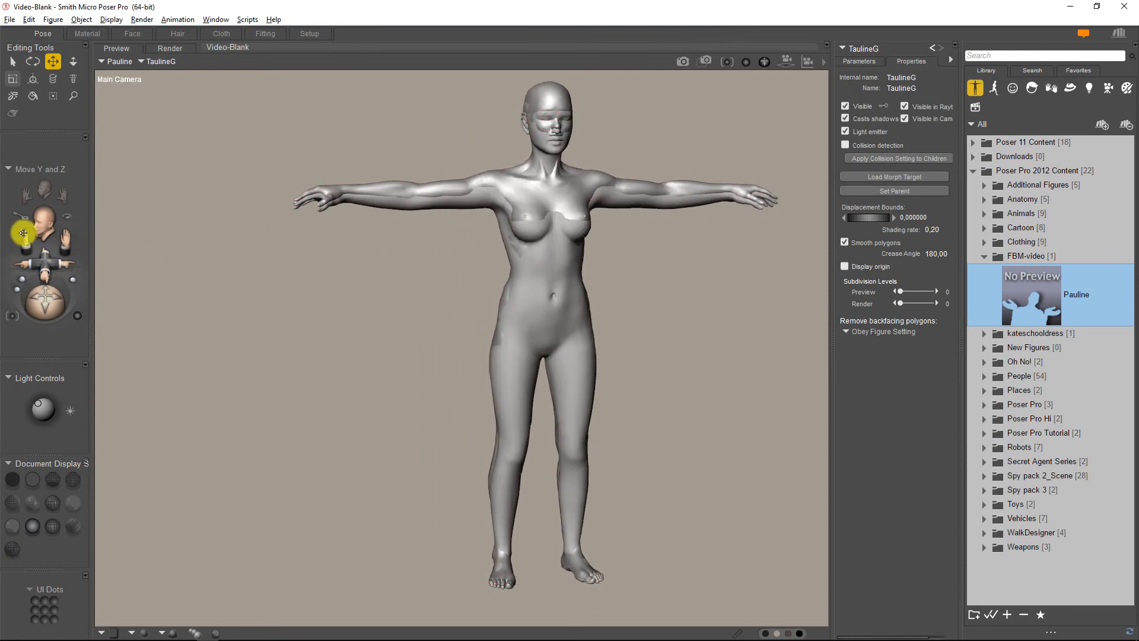
pyautogui.moveTo(26, 192); pyautogui.dragTo(27, 178)
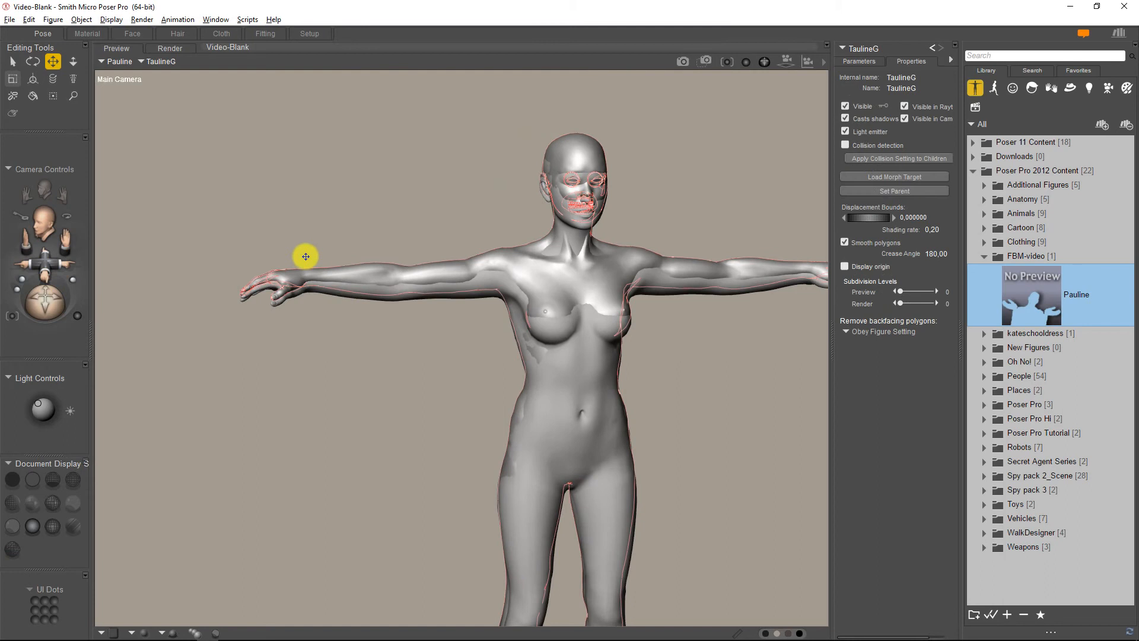
pyautogui.click(865, 49)
pyautogui.click(872, 53)
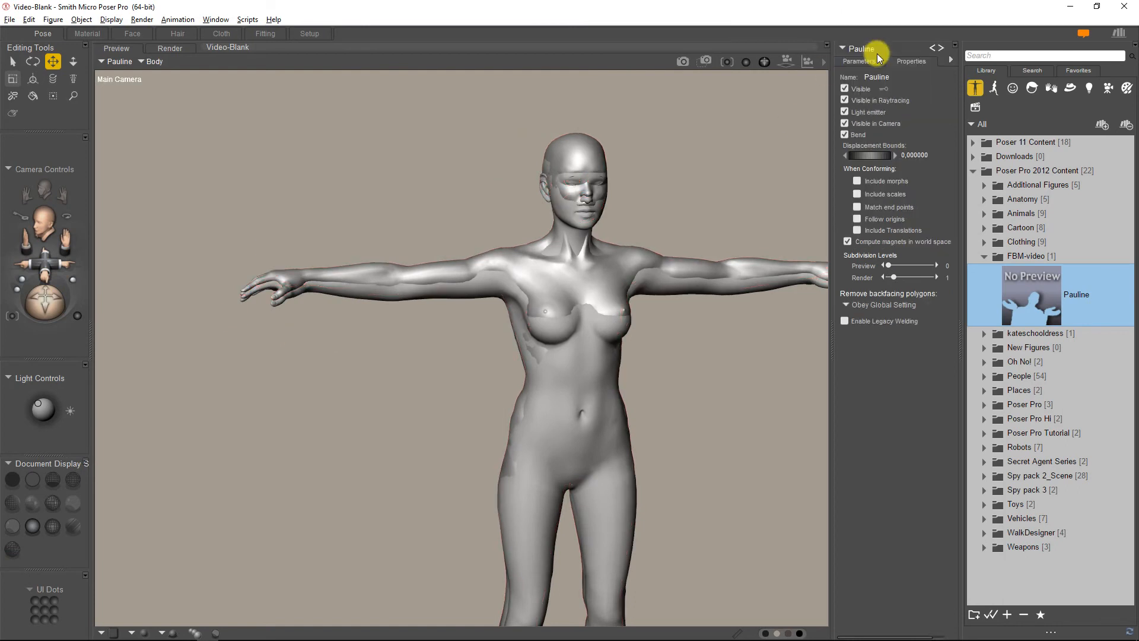
pyautogui.click(872, 52)
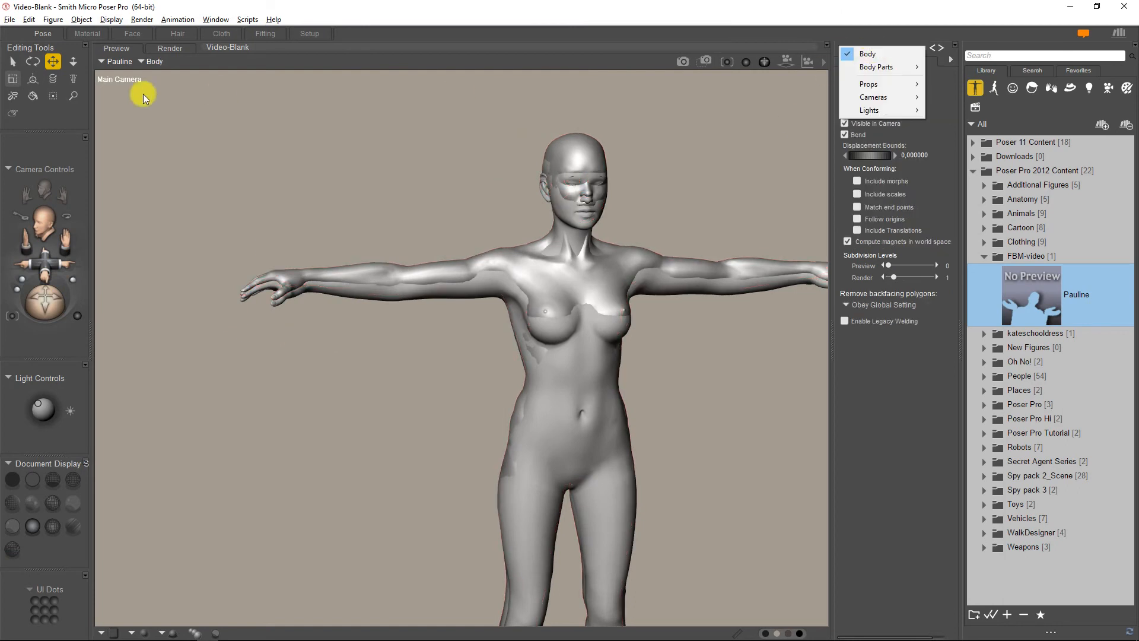
pyautogui.click(53, 19)
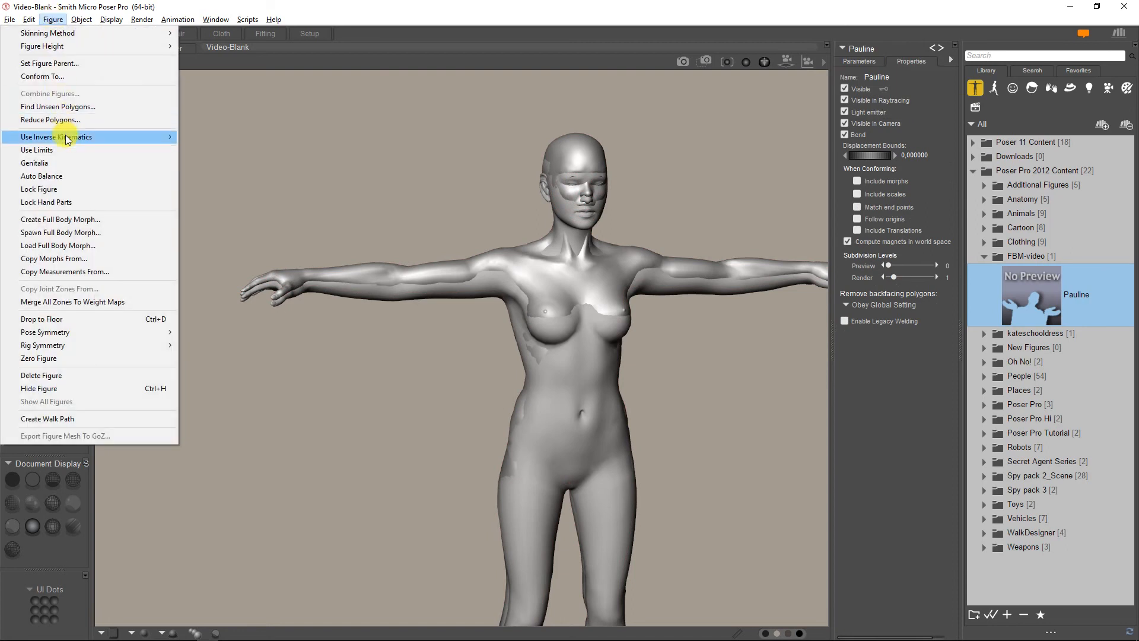
pyautogui.click(195, 138)
pyautogui.click(53, 20)
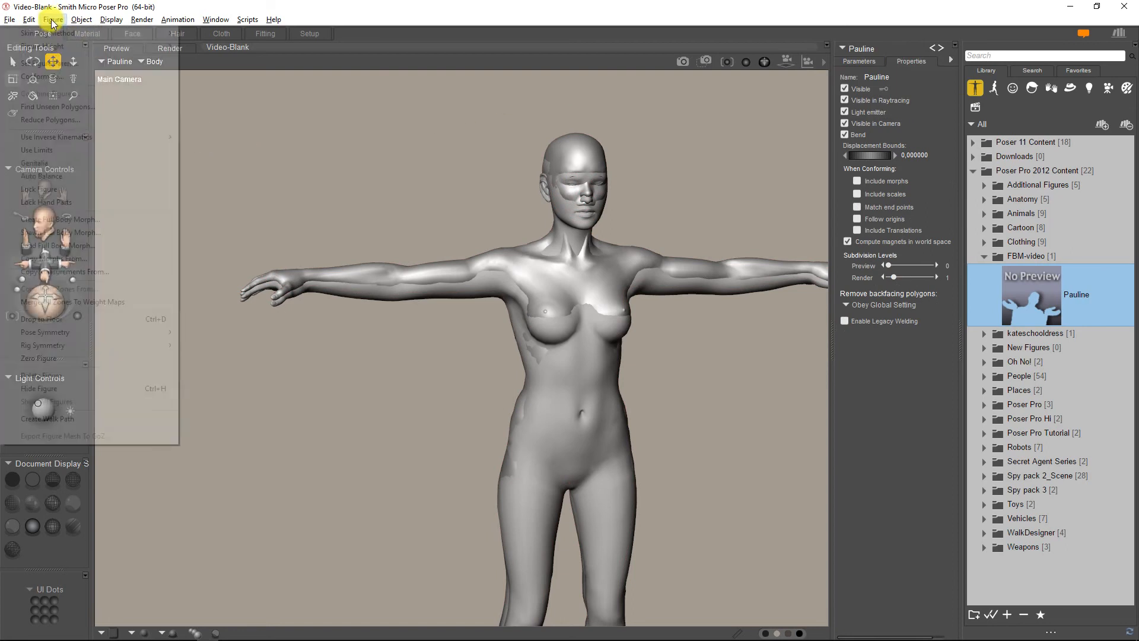
pyautogui.moveTo(71, 137)
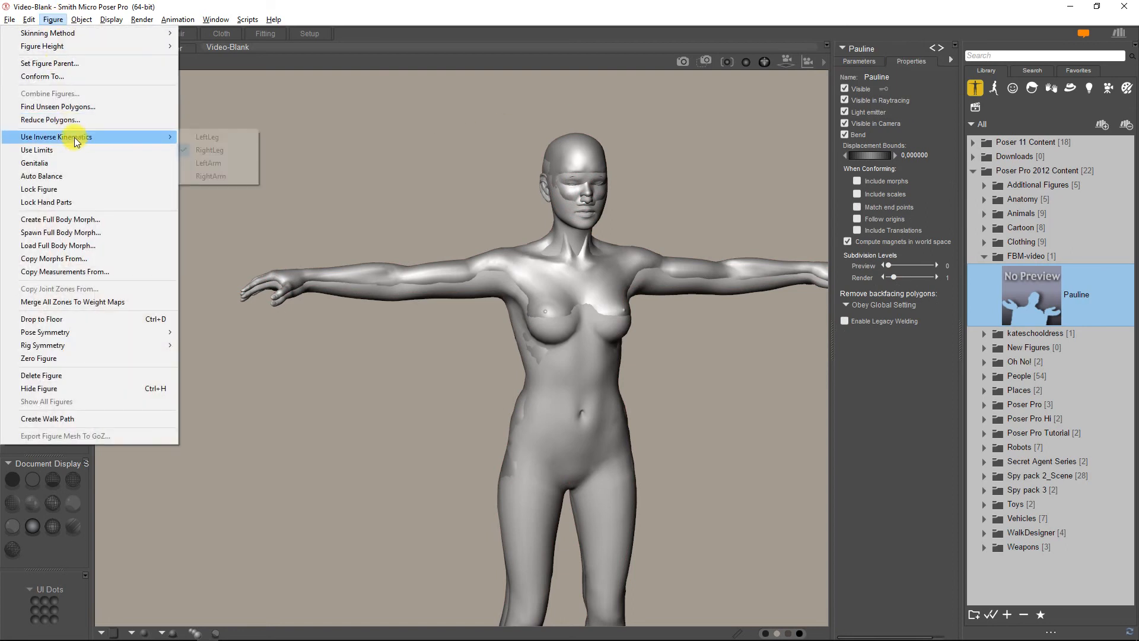
pyautogui.click(196, 152)
# Step: Zero the Pauline figure so its pose lines up with the imported TaulineG mesh
pyautogui.click(51, 19)
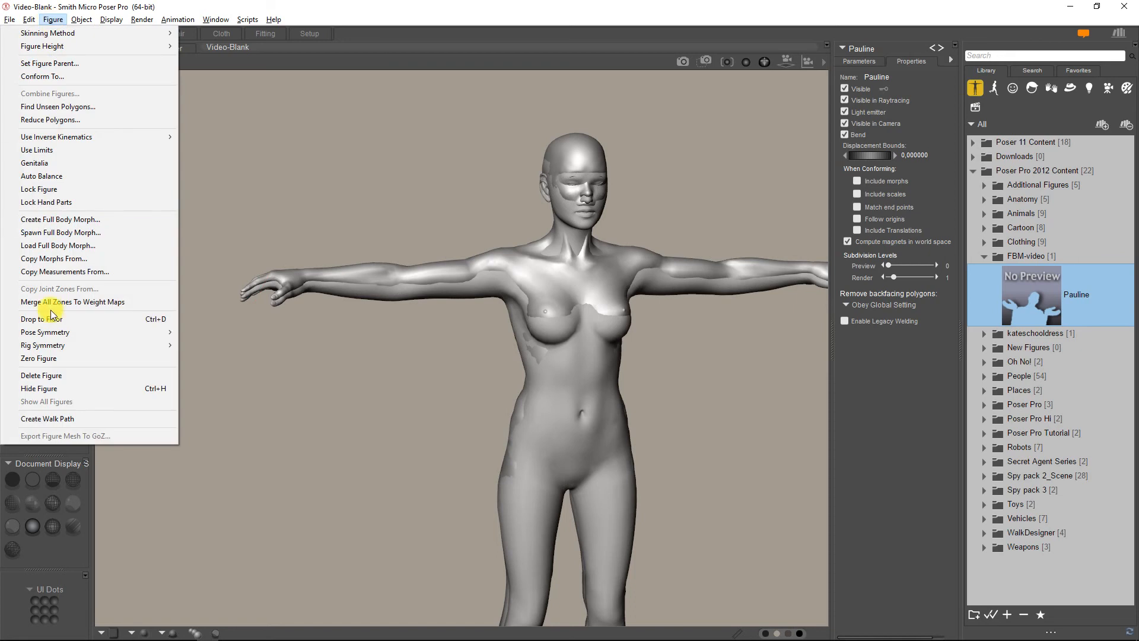
pyautogui.click(56, 358)
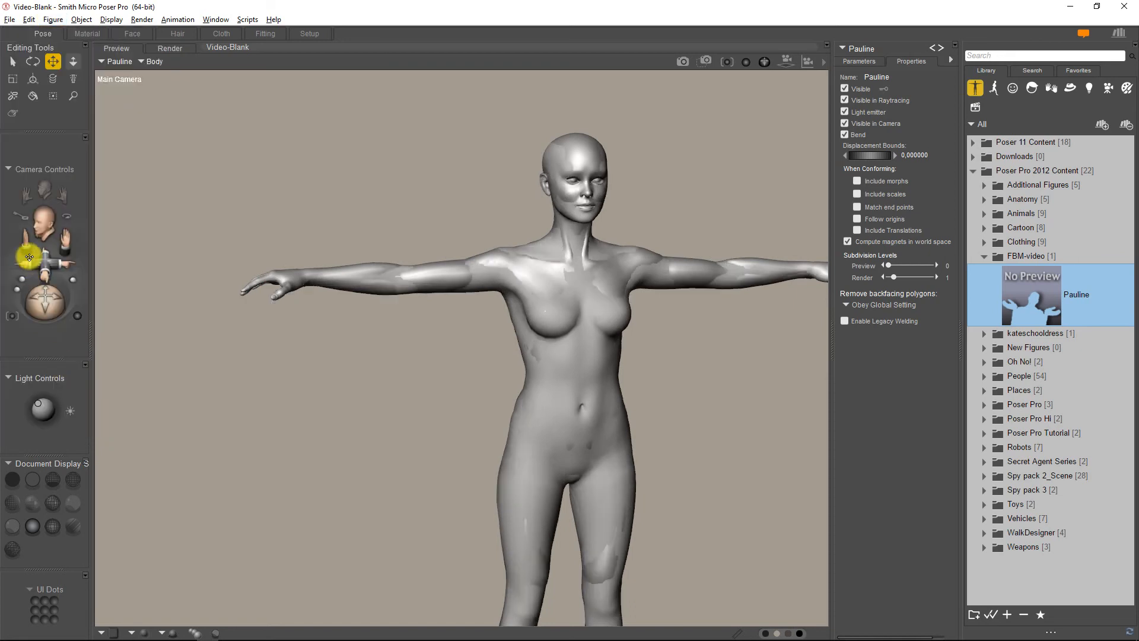
pyautogui.moveTo(45, 264); pyautogui.dragTo(24, 244)
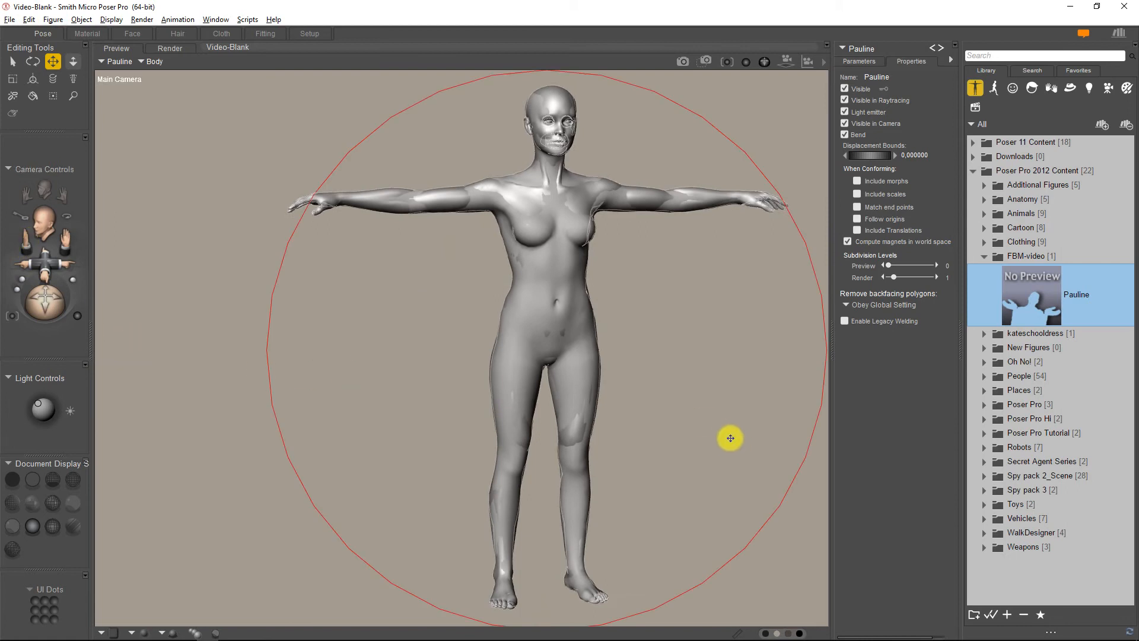
# Step: Create a new morph named FBM on Pauline with the Morphing Tool, keeping Apply pre-Transform enabled
pyautogui.click(12, 113)
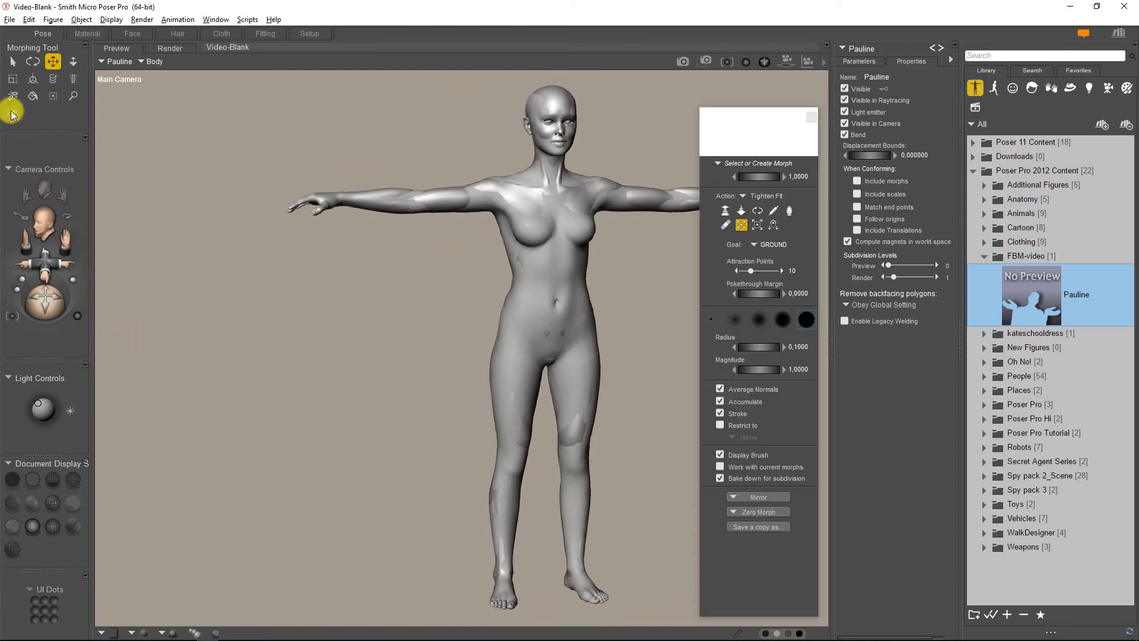
pyautogui.click(758, 163)
pyautogui.click(748, 167)
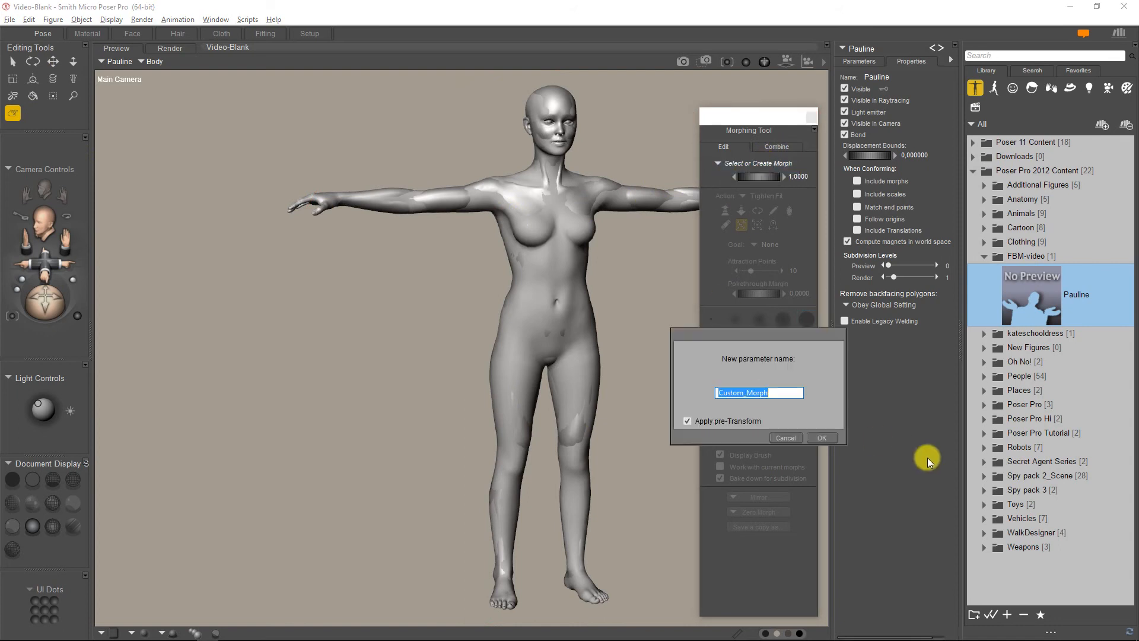
pyautogui.write('FBM')
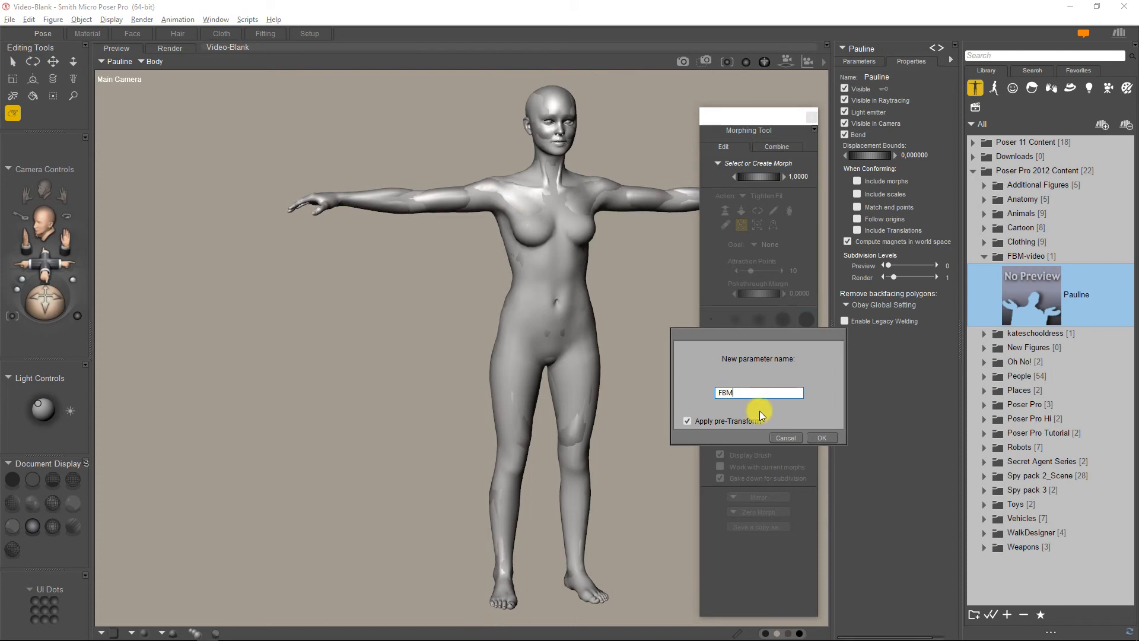
pyautogui.click(827, 436)
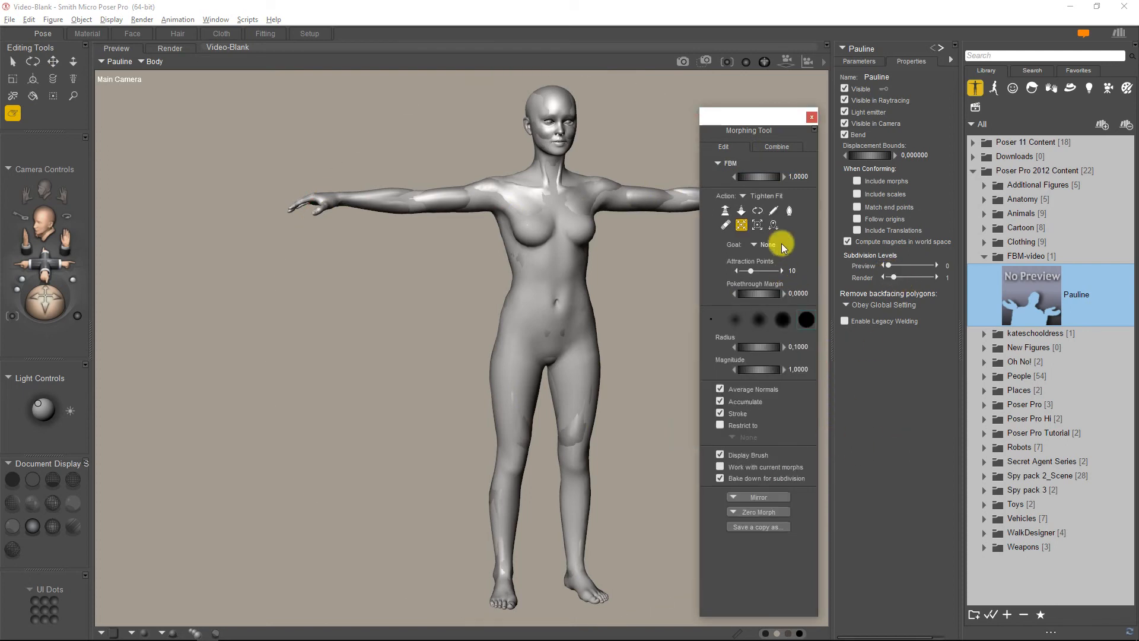
# Step: Set TaulineG as the Tighten Fit goal and brush the FBM morph over the right half of Pauline's body
pyautogui.click(769, 248)
pyautogui.moveTo(789, 252)
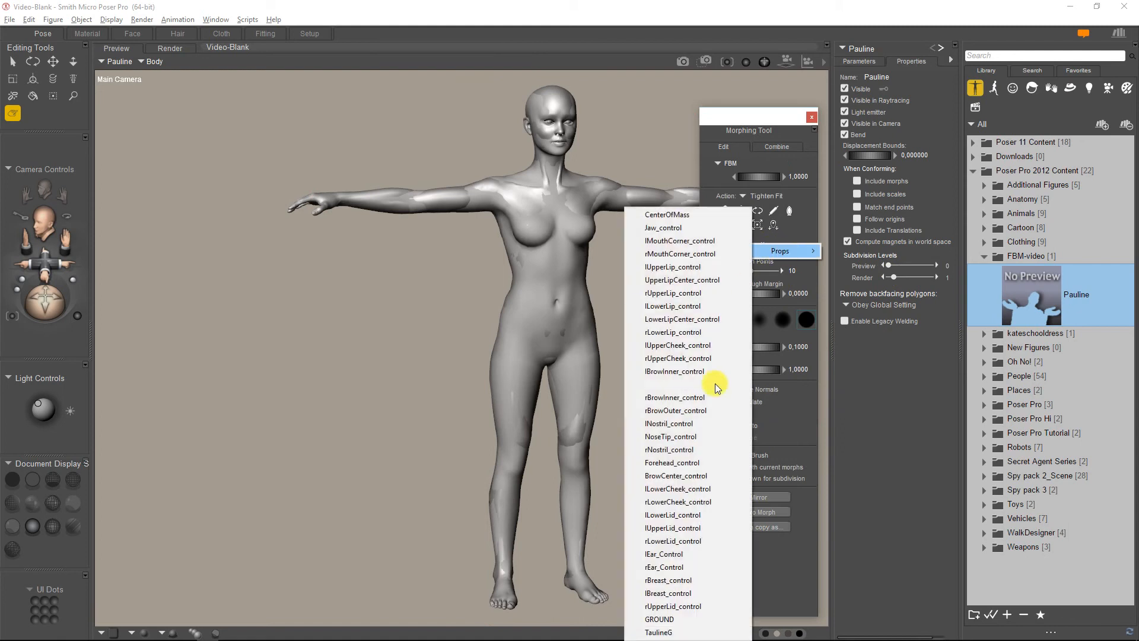
pyautogui.click(658, 632)
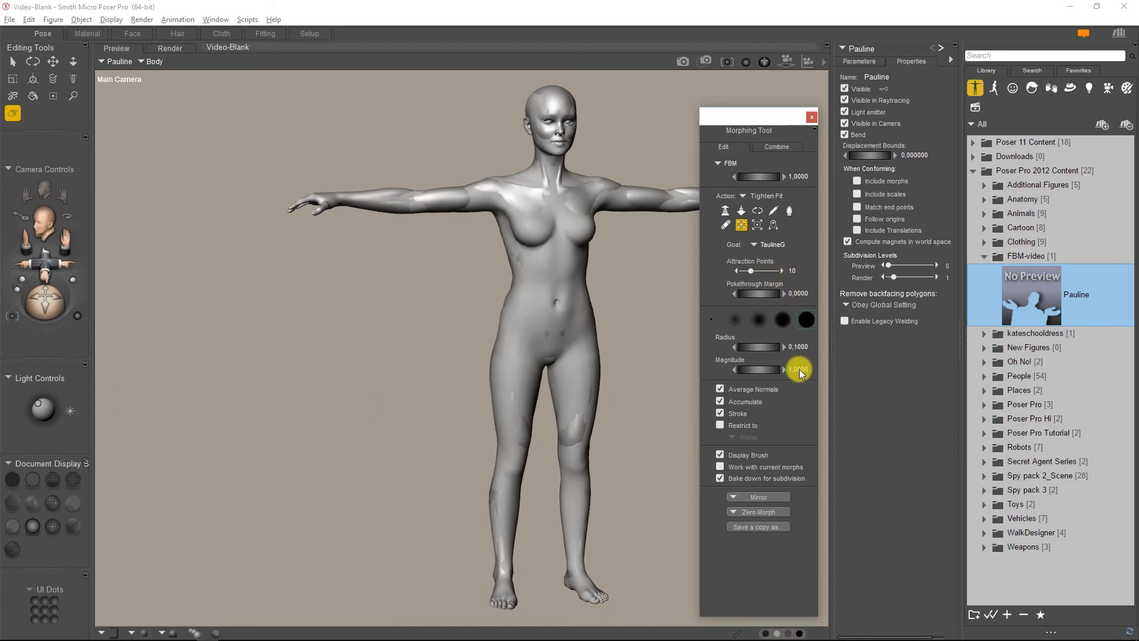
pyautogui.moveTo(527, 311)
pyautogui.mouseDown()
pyautogui.moveTo(502, 506)
pyautogui.moveTo(531, 307)
pyautogui.moveTo(506, 224)
pyautogui.moveTo(427, 200)
pyautogui.moveTo(483, 194)
pyautogui.moveTo(497, 239)
pyautogui.moveTo(507, 356)
pyautogui.moveTo(493, 491)
pyautogui.moveTo(517, 172)
pyautogui.moveTo(546, 116)
pyautogui.moveTo(509, 190)
pyautogui.moveTo(473, 214)
pyautogui.mouseUp()
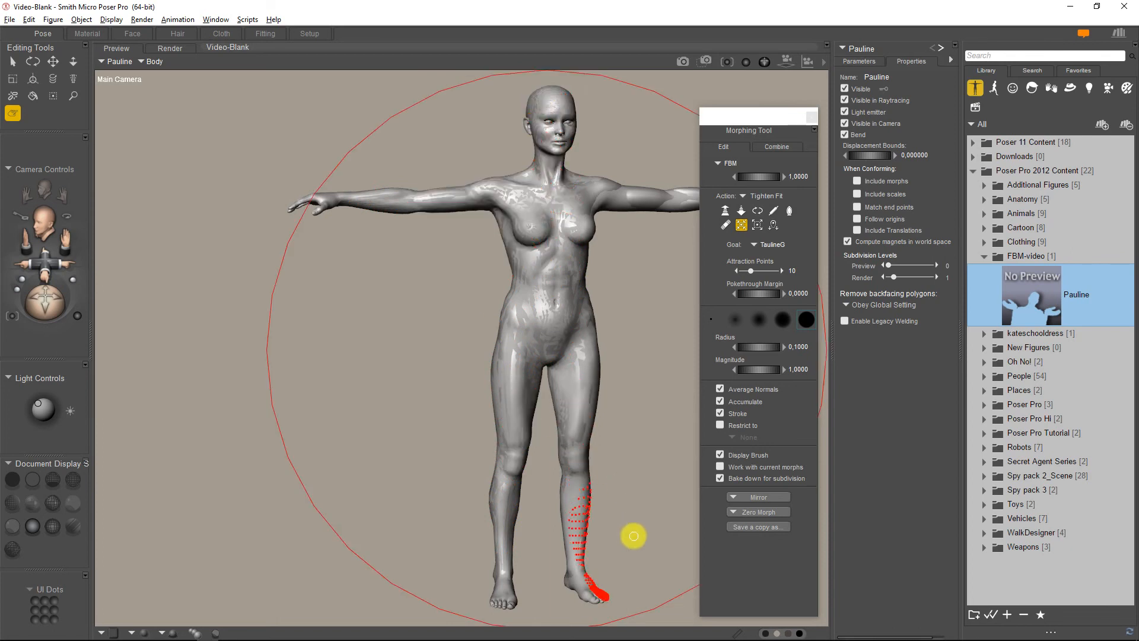
# Step: Mirror the FBM morph from Pauline's right side to her left and close the Morphing Tool
pyautogui.click(759, 497)
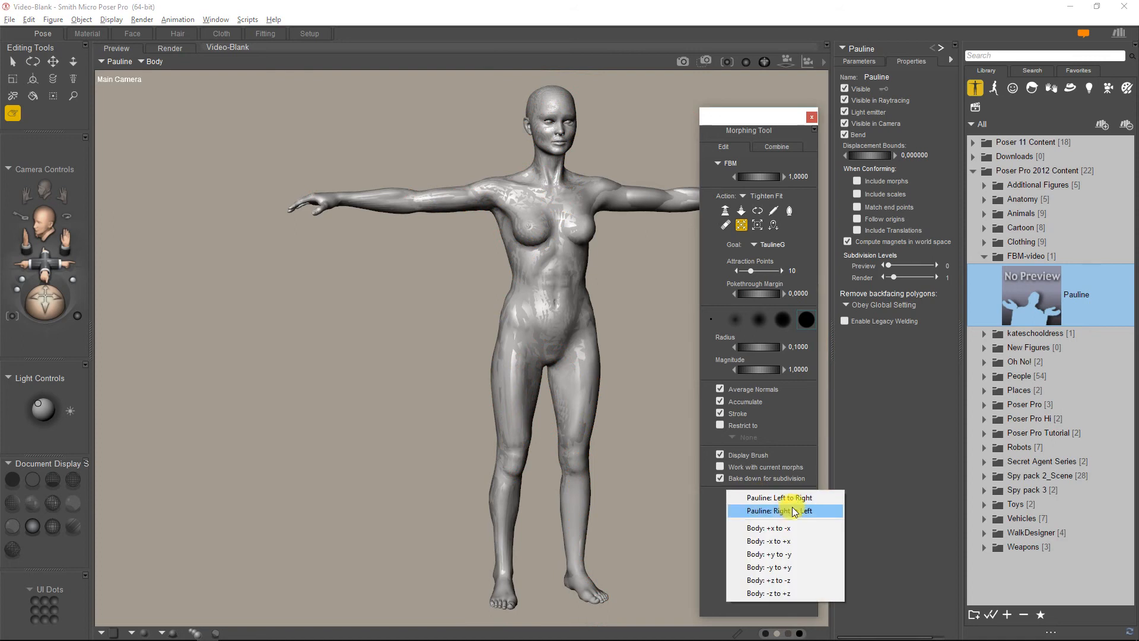
pyautogui.click(788, 512)
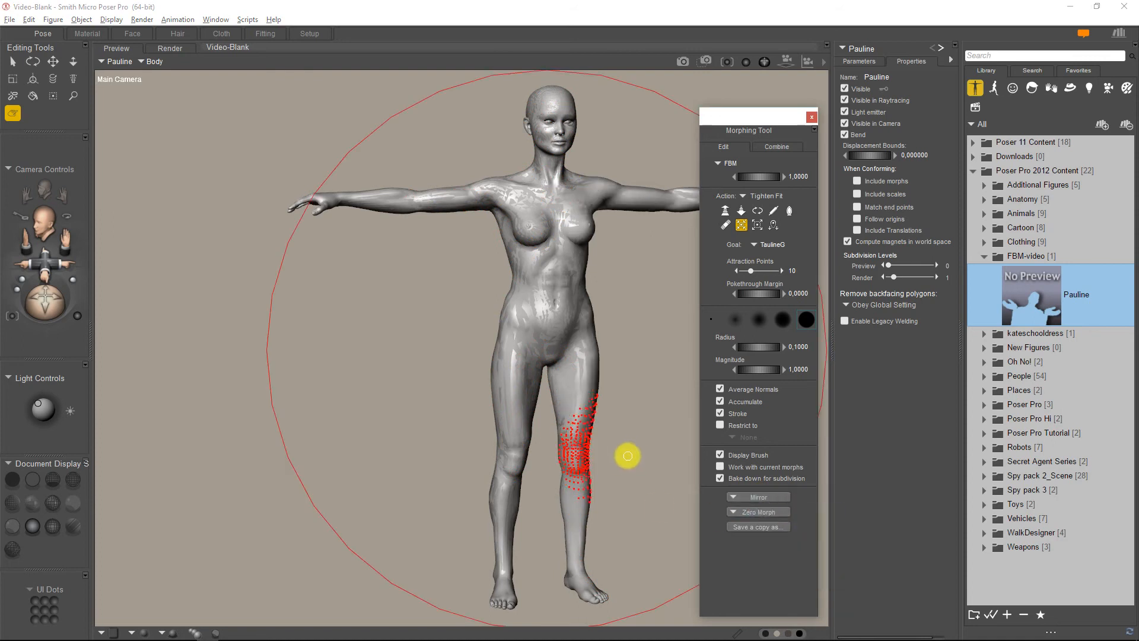
pyautogui.click(811, 117)
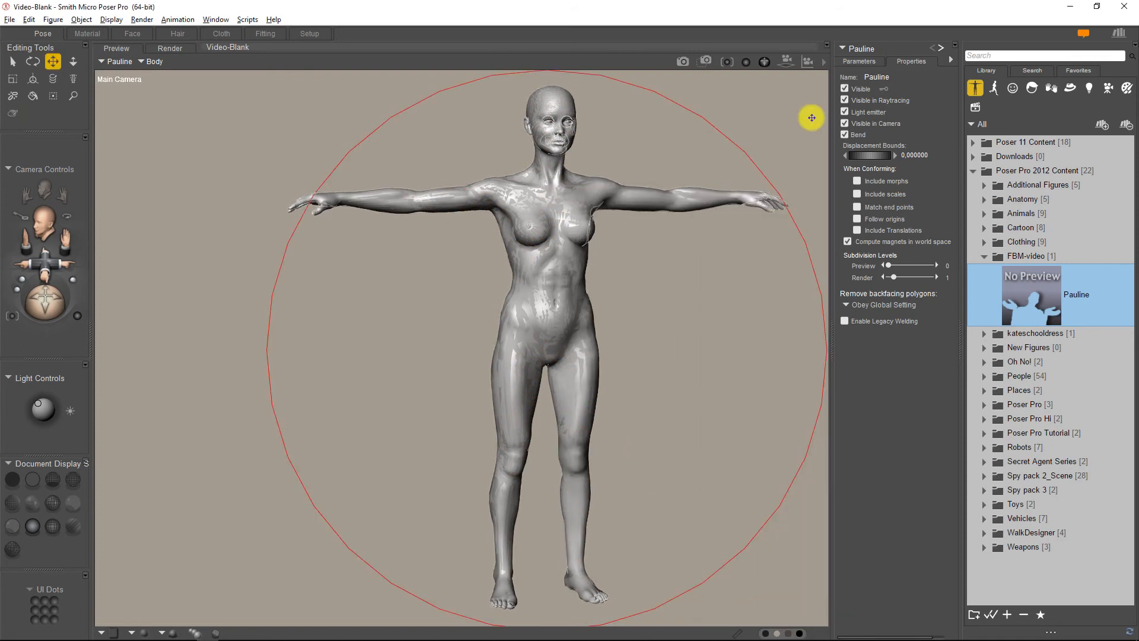
# Step: Select the TaulineG prop and delete it from the scene
pyautogui.click(867, 52)
pyautogui.moveTo(874, 92)
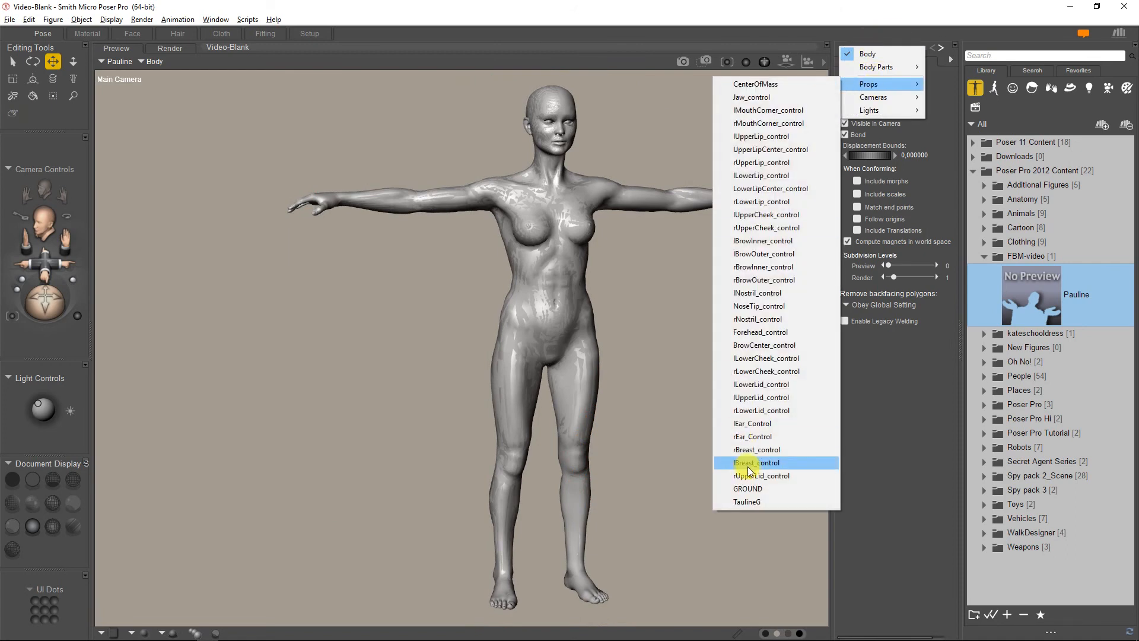
pyautogui.click(761, 503)
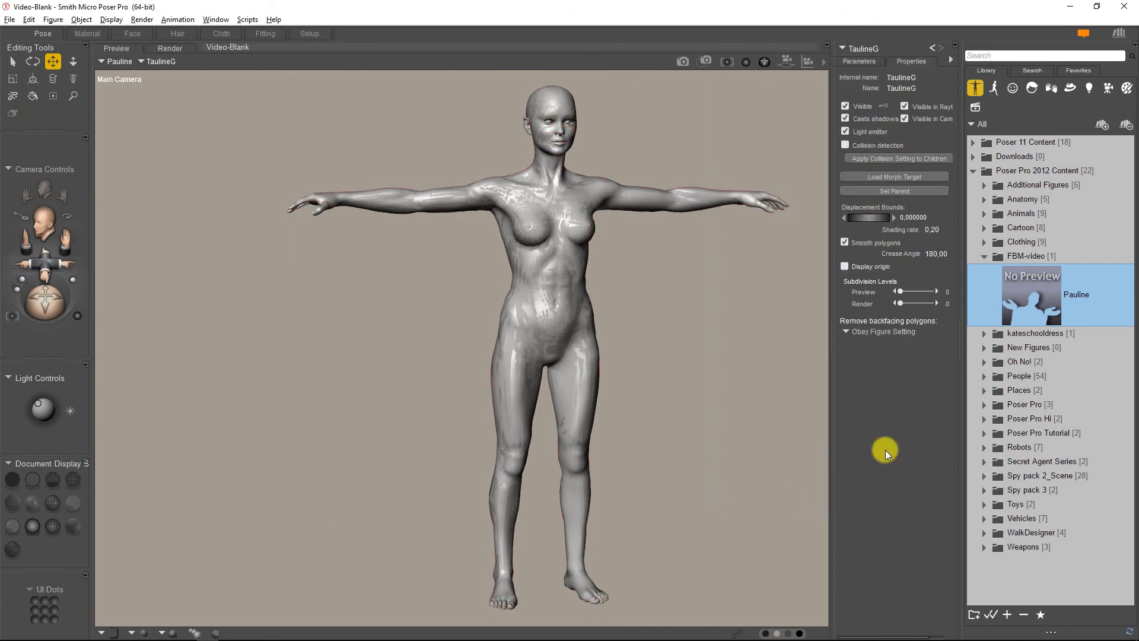
pyautogui.press('Delete')
pyautogui.press('Return')
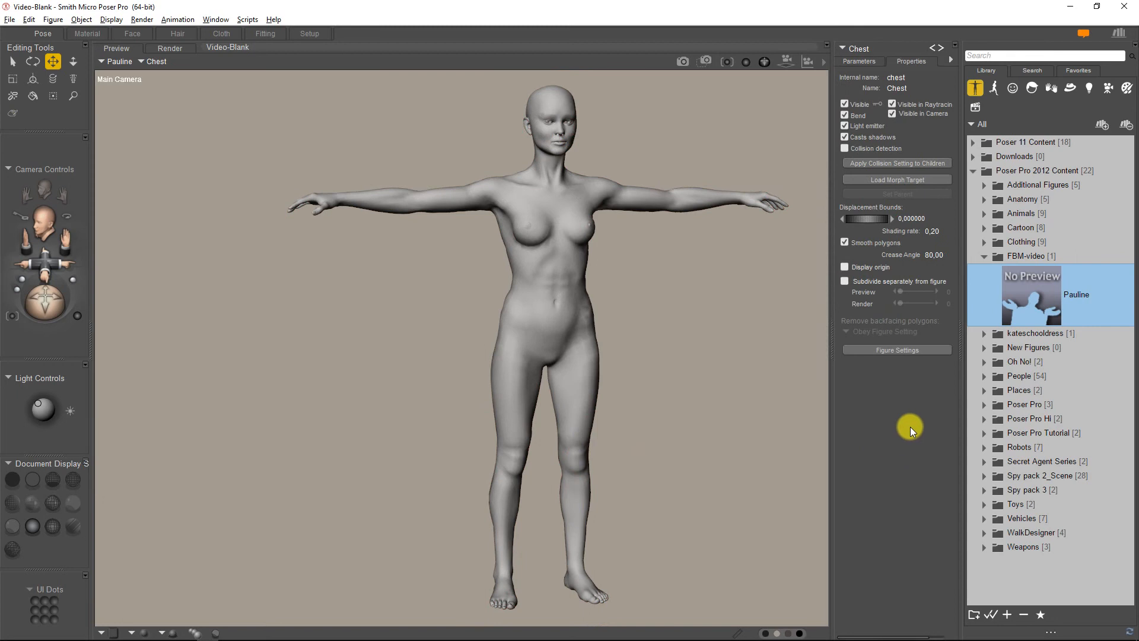
# Step: Limit the FBM morph parameter on Pauline's body to a minimum of 0 and a maximum of 1
pyautogui.click(859, 50)
pyautogui.click(860, 52)
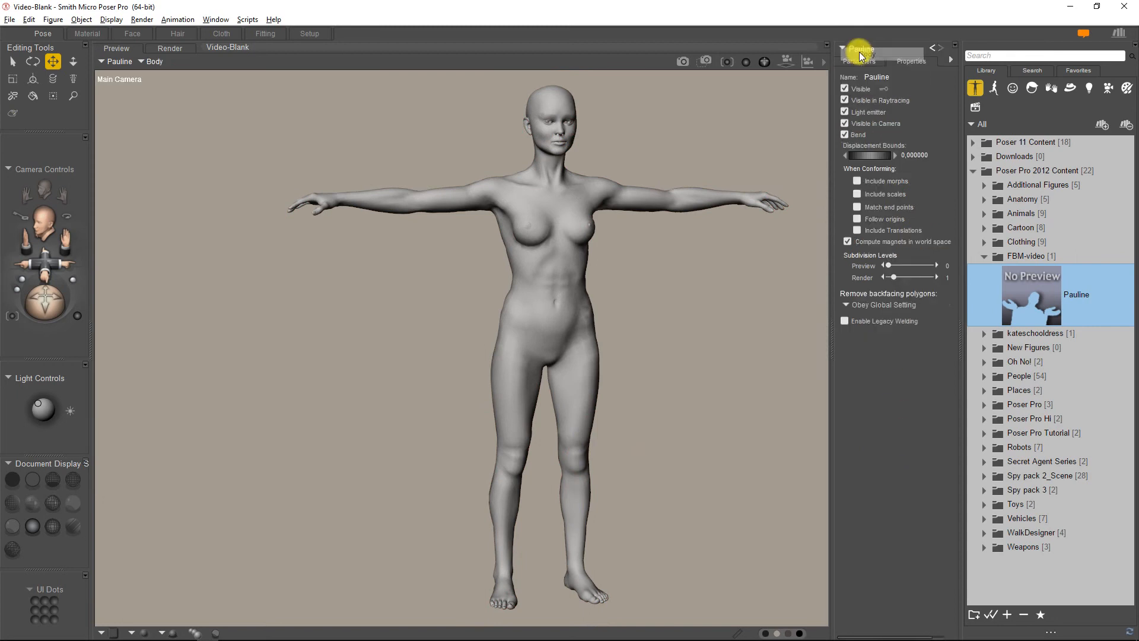
pyautogui.click(857, 61)
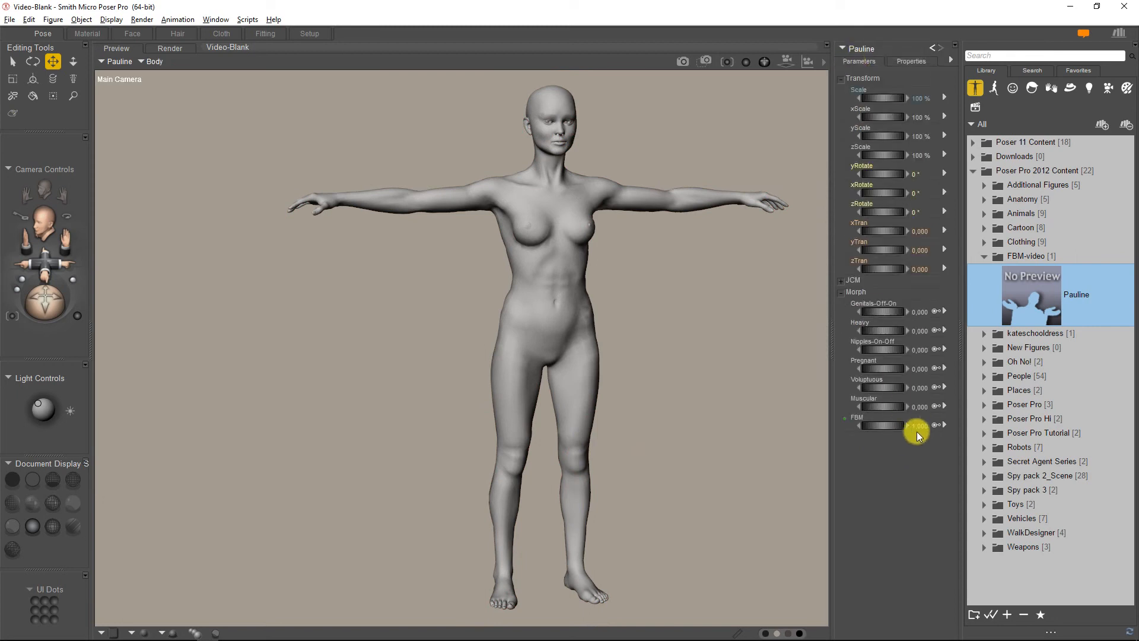
pyautogui.click(945, 425)
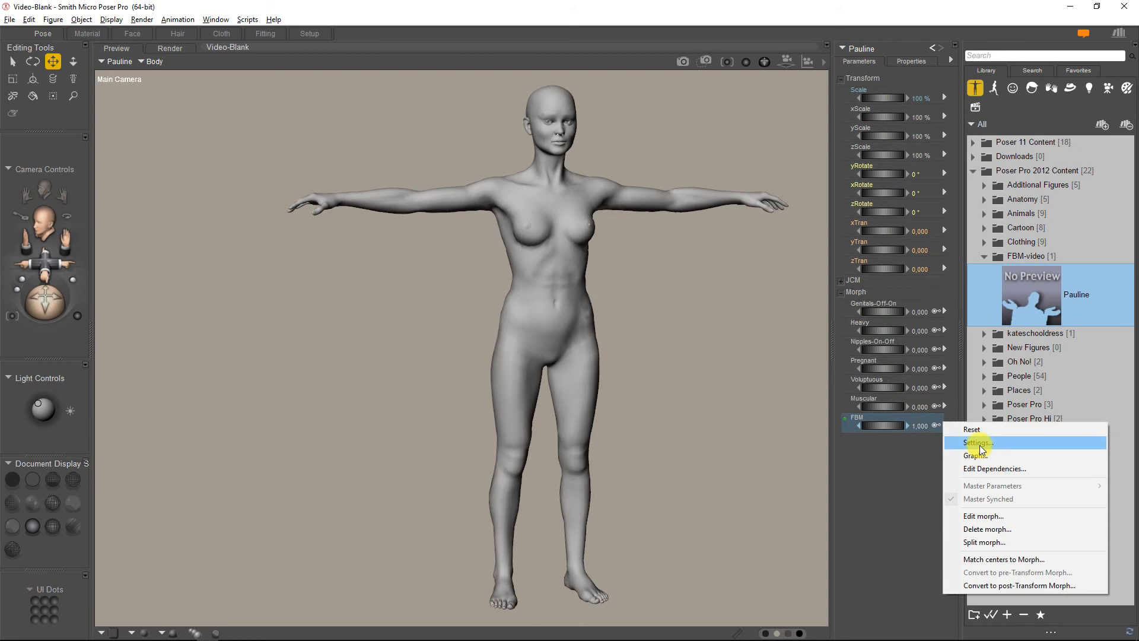
pyautogui.click(980, 444)
pyautogui.moveTo(582, 309); pyautogui.dragTo(445, 292)
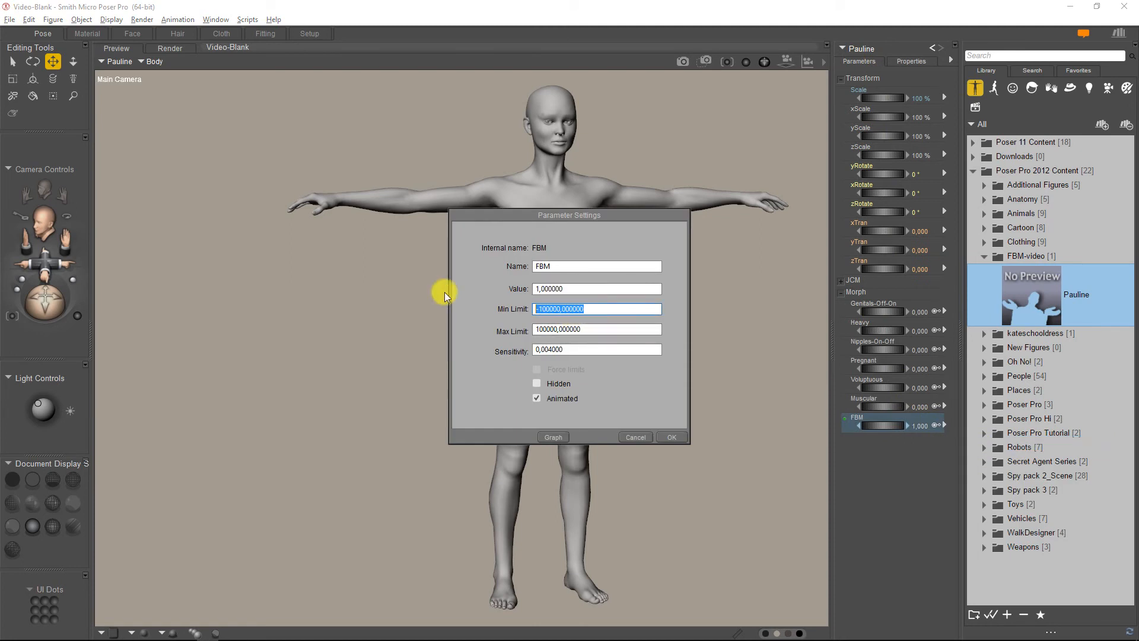
pyautogui.write('0')
pyautogui.moveTo(592, 329); pyautogui.dragTo(451, 333)
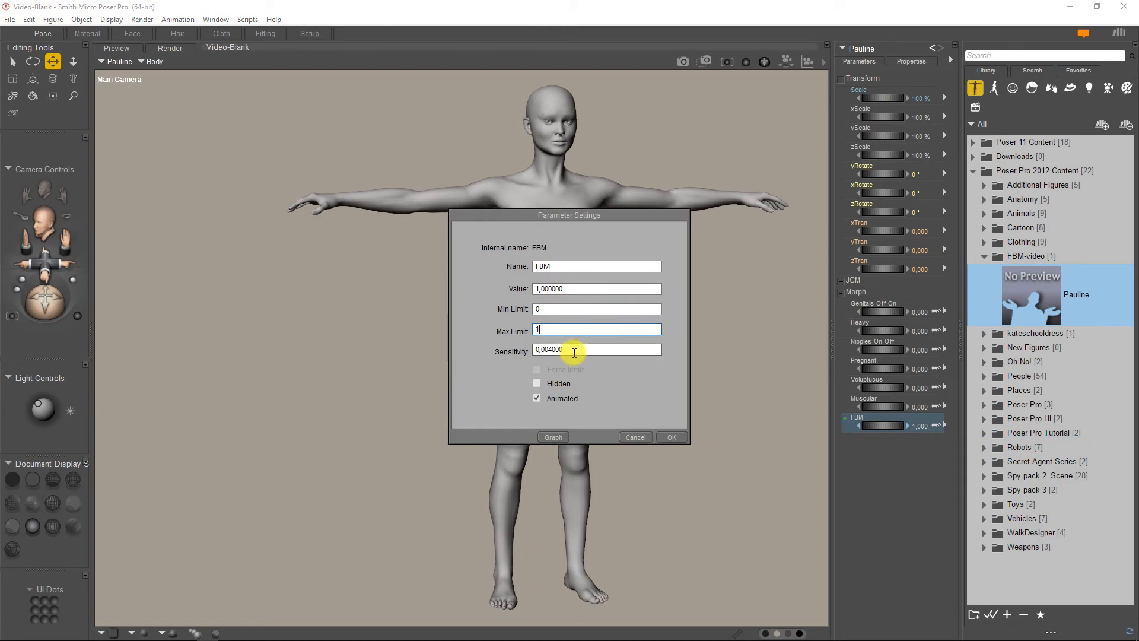
pyautogui.moveTo(571, 349); pyautogui.dragTo(525, 354)
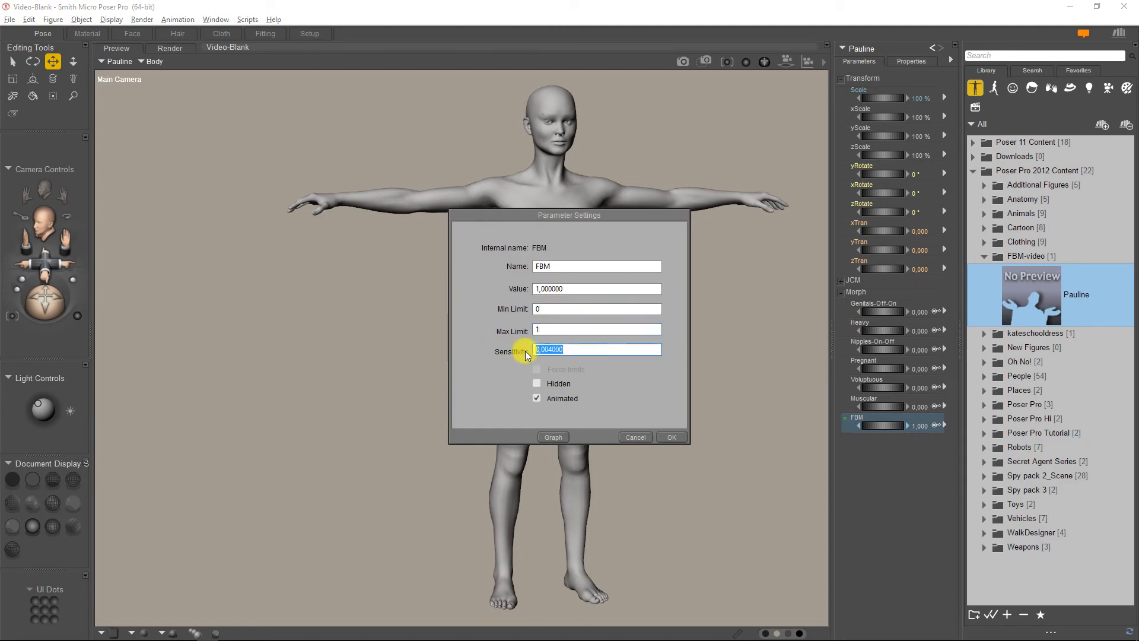
pyautogui.click(670, 437)
pyautogui.click(881, 426)
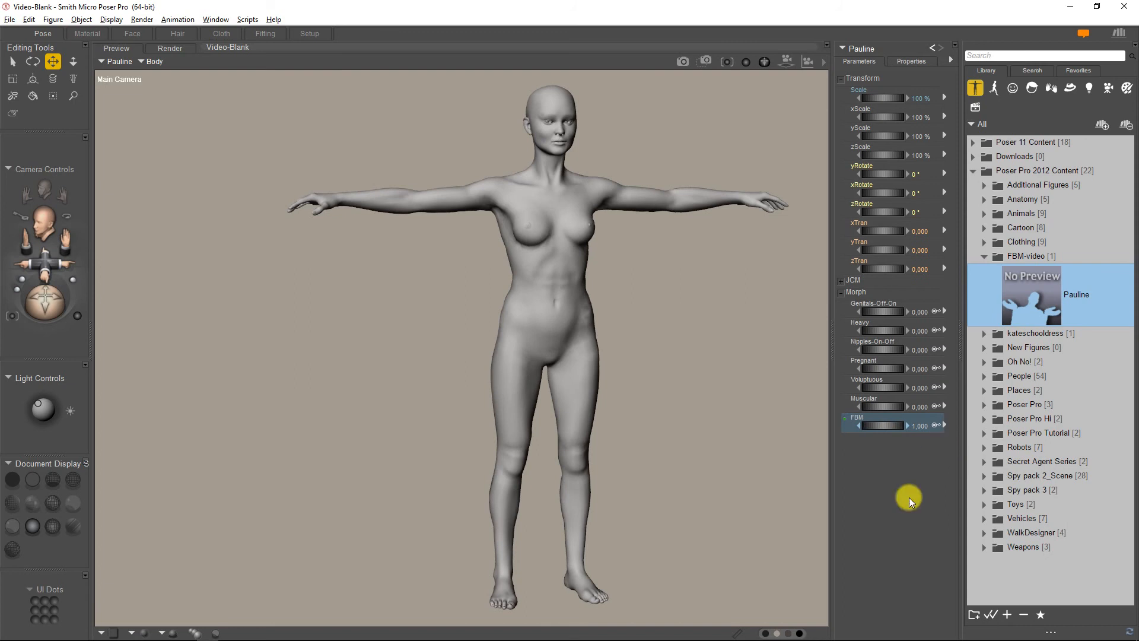
# Step: Delete the FBM morph from Pauline's body and all listed body parts
pyautogui.click(944, 425)
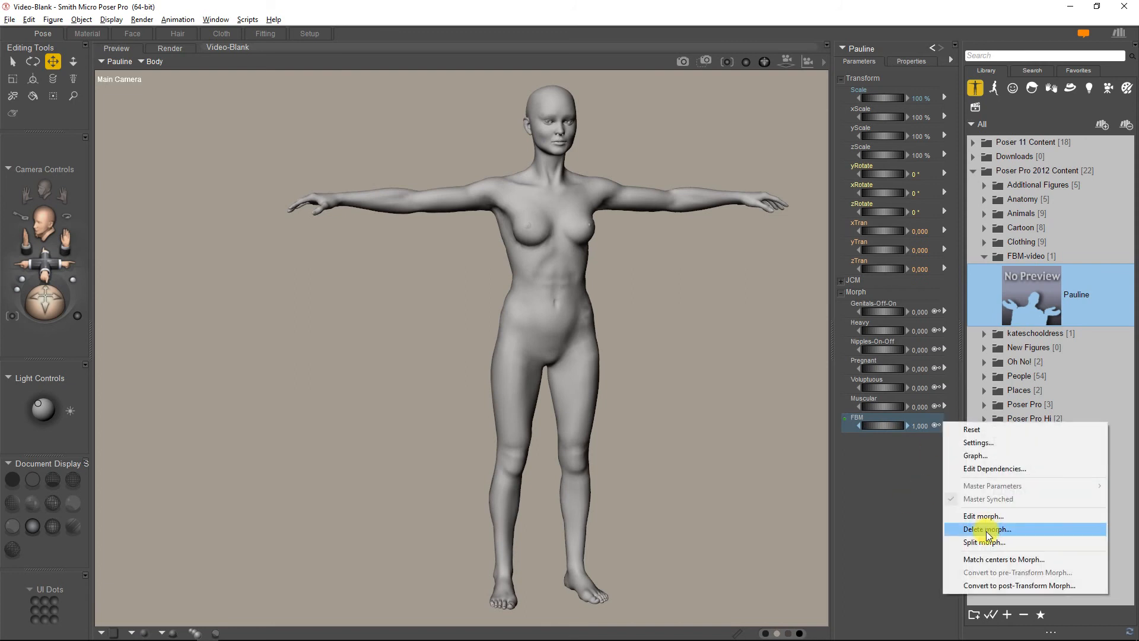
pyautogui.click(987, 530)
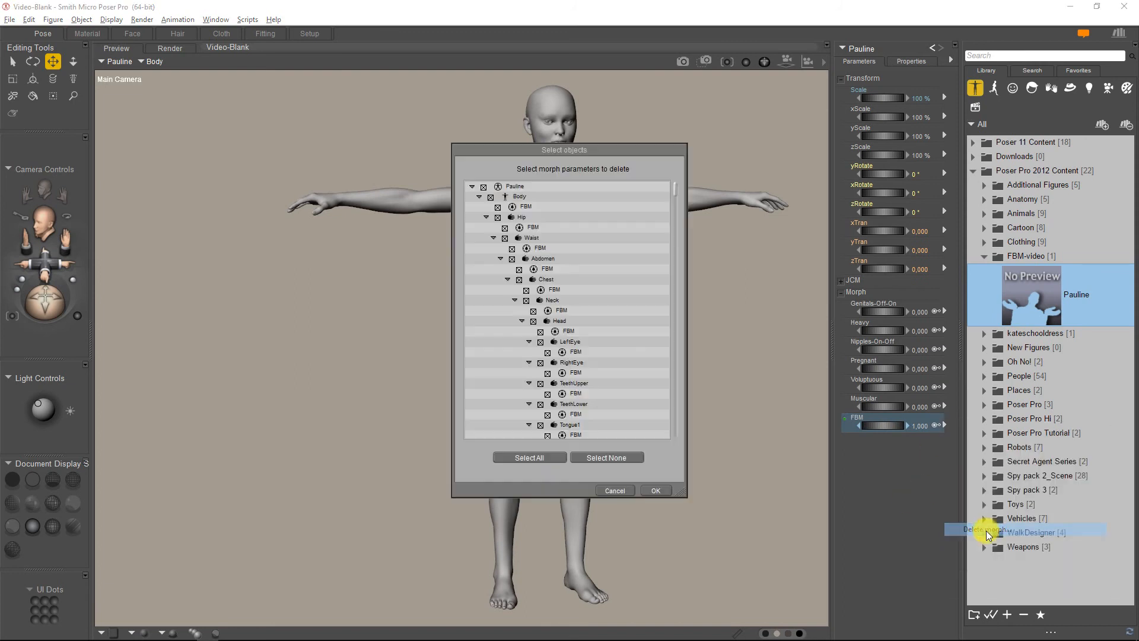
pyautogui.click(656, 490)
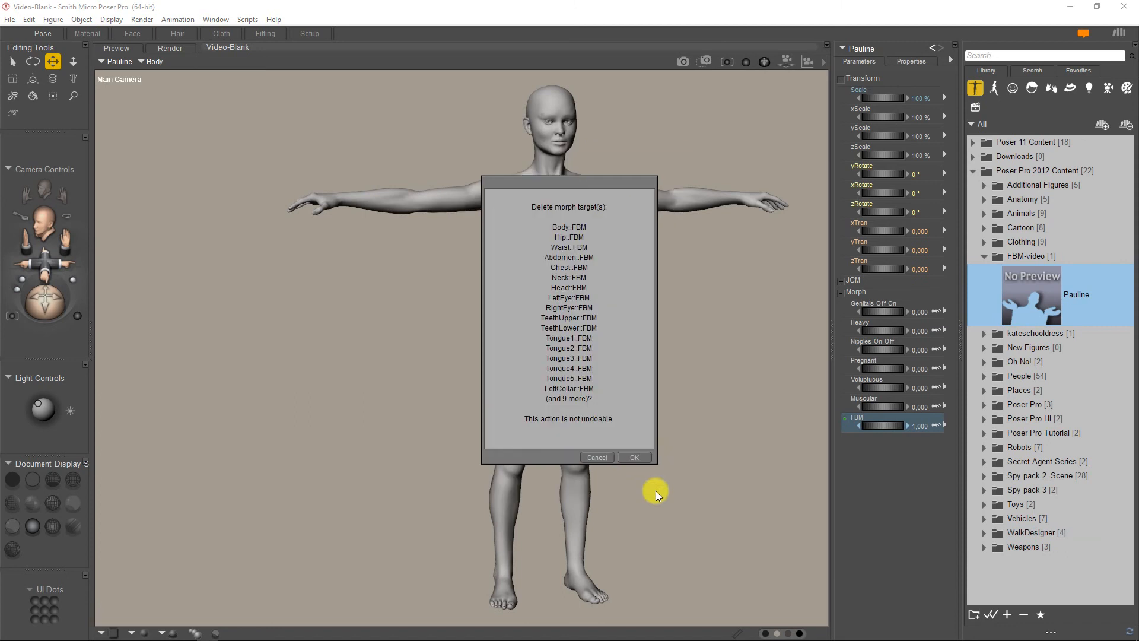
pyautogui.click(635, 458)
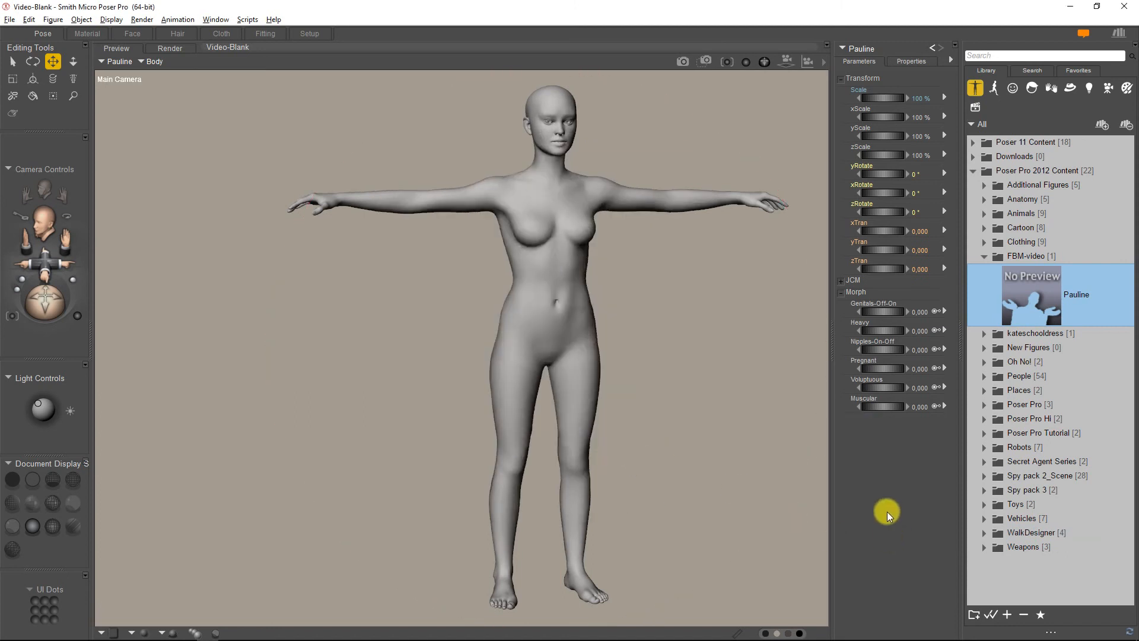
# Step: Select Pauline's body and set its preview subdivision level to 1
pyautogui.click(864, 49)
pyautogui.click(869, 53)
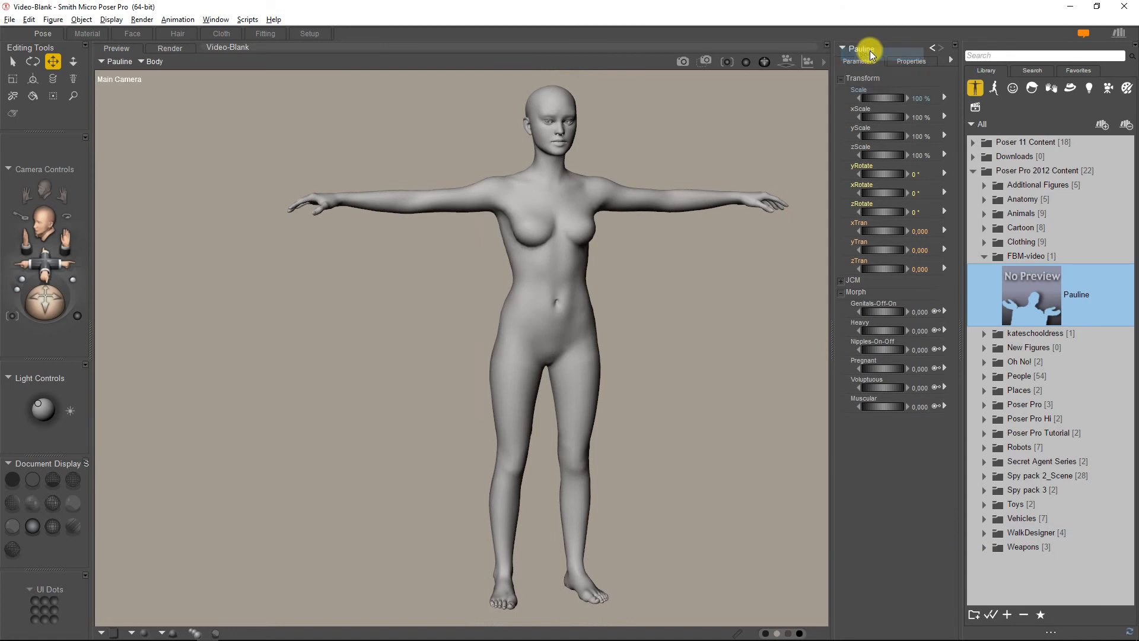
pyautogui.click(910, 61)
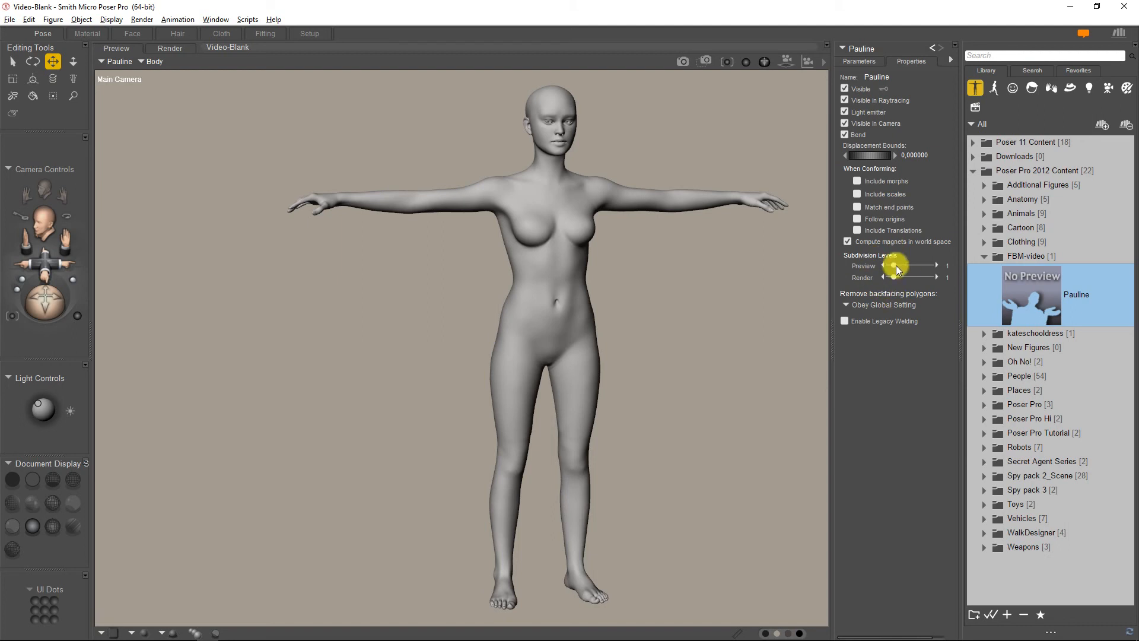
# Step: Import TaulineG-SubD1.obj from the FBM-video folder as a Wavefront OBJ, leaving all import option checkboxes off
pyautogui.click(10, 19)
pyautogui.moveTo(43, 131)
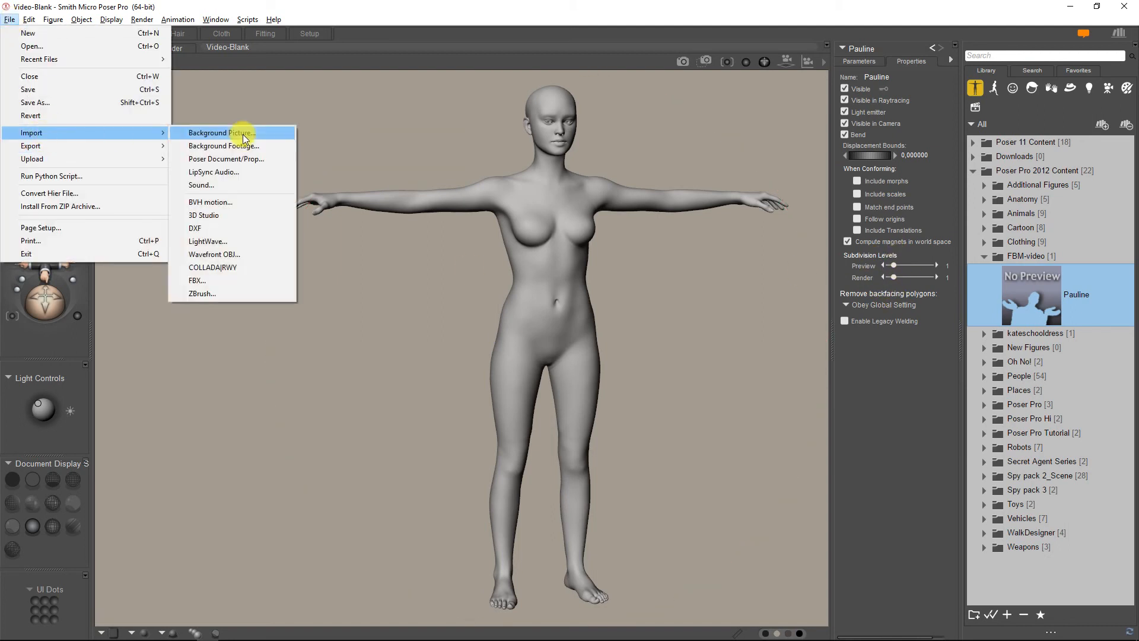
pyautogui.click(210, 257)
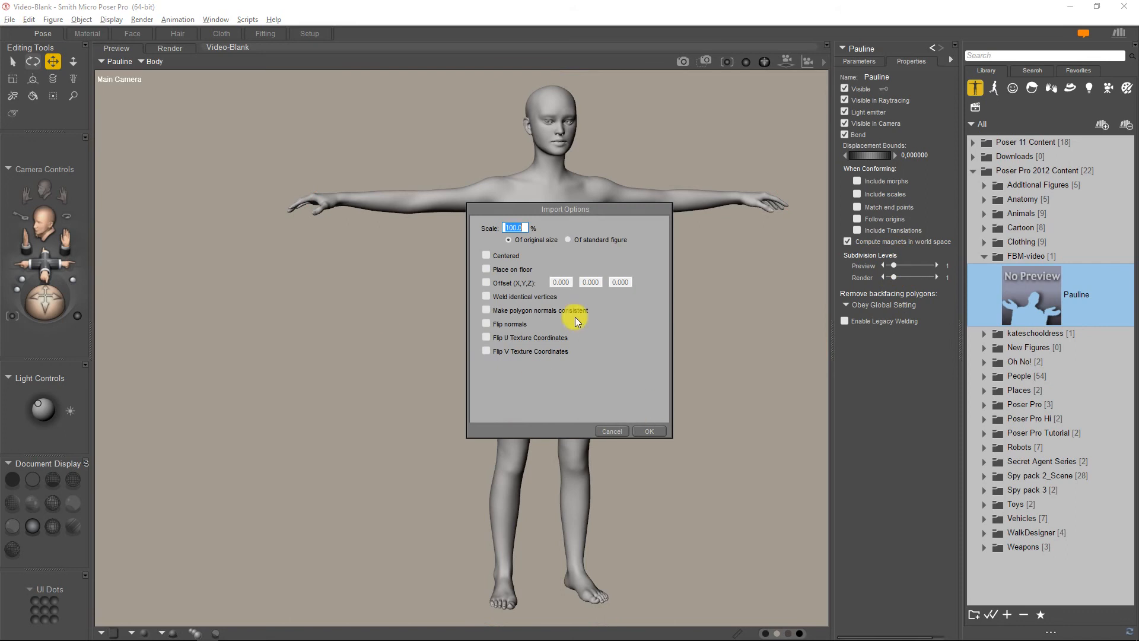
pyautogui.click(650, 431)
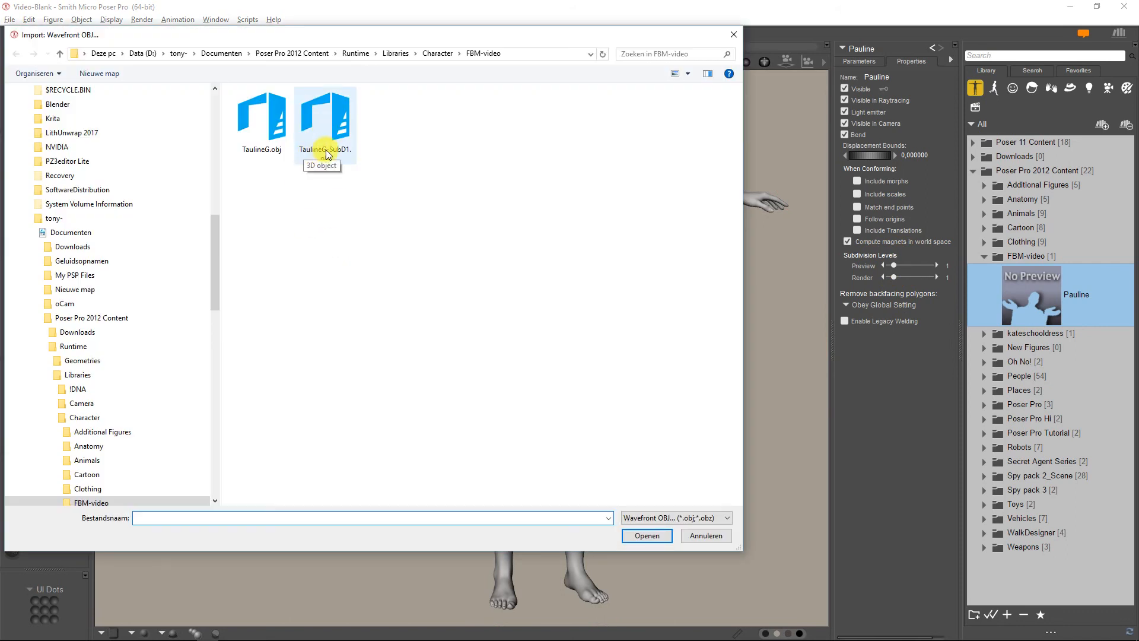
pyautogui.click(340, 142)
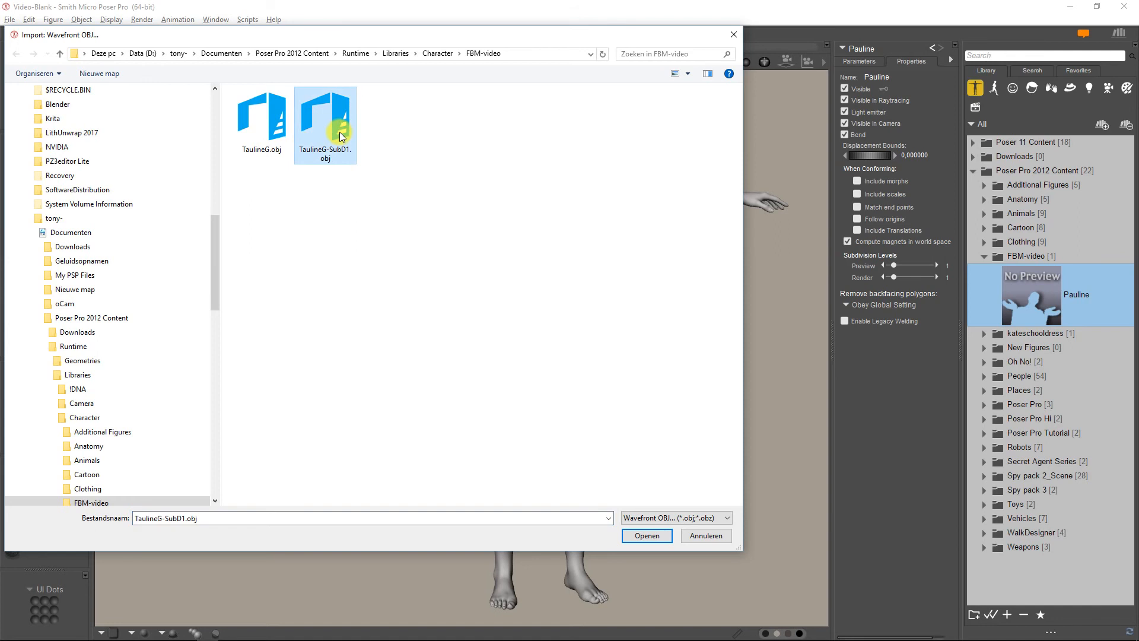
pyautogui.click(648, 535)
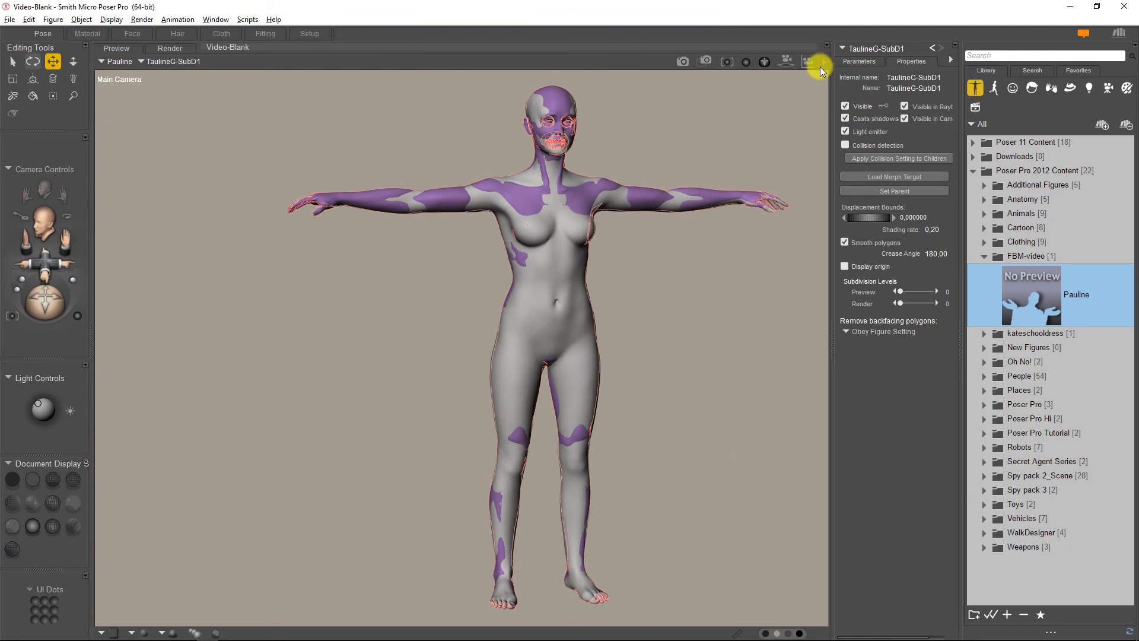
# Step: Create a new morph named HD-Projection on Pauline's body with the Morphing Tool, keeping Apply pre-Transform enabled
pyautogui.click(865, 52)
pyautogui.click(866, 51)
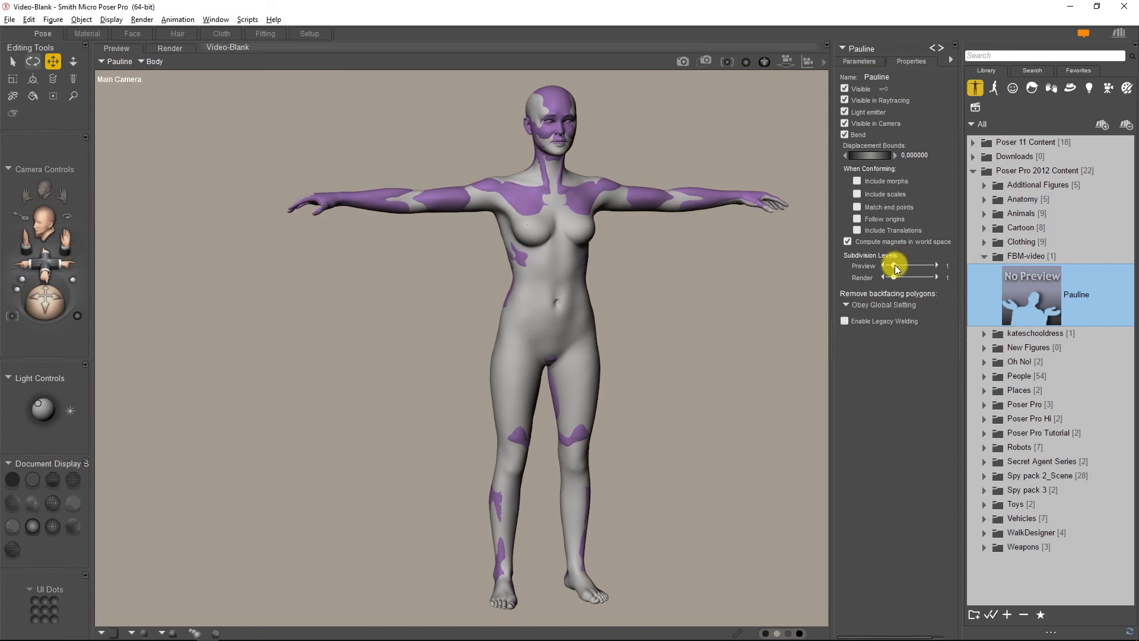
pyautogui.click(13, 113)
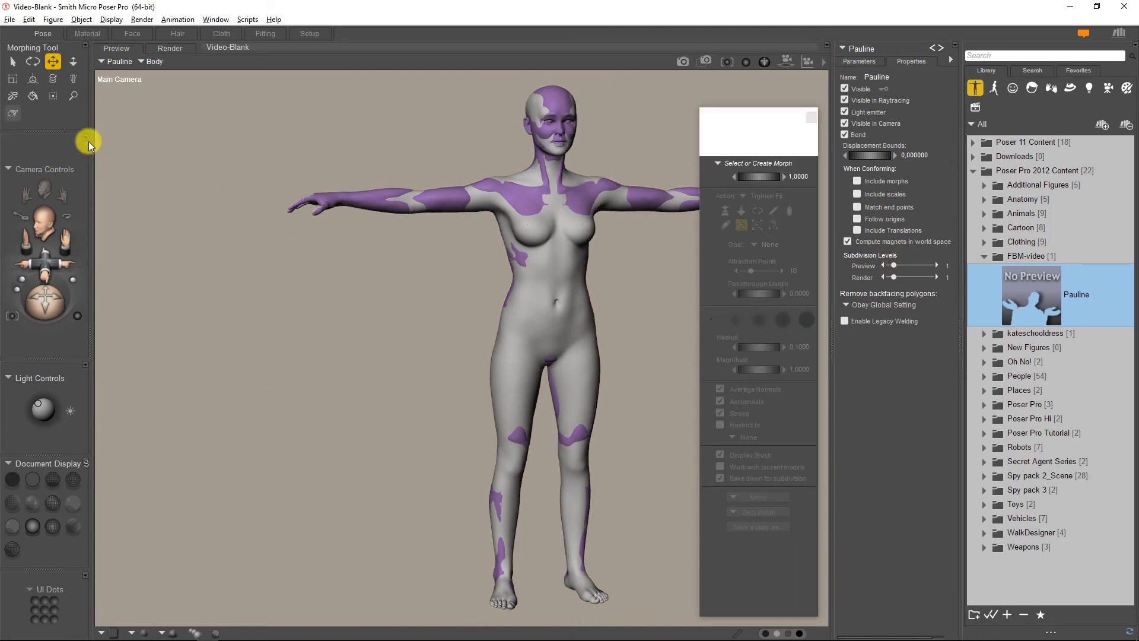
pyautogui.click(752, 163)
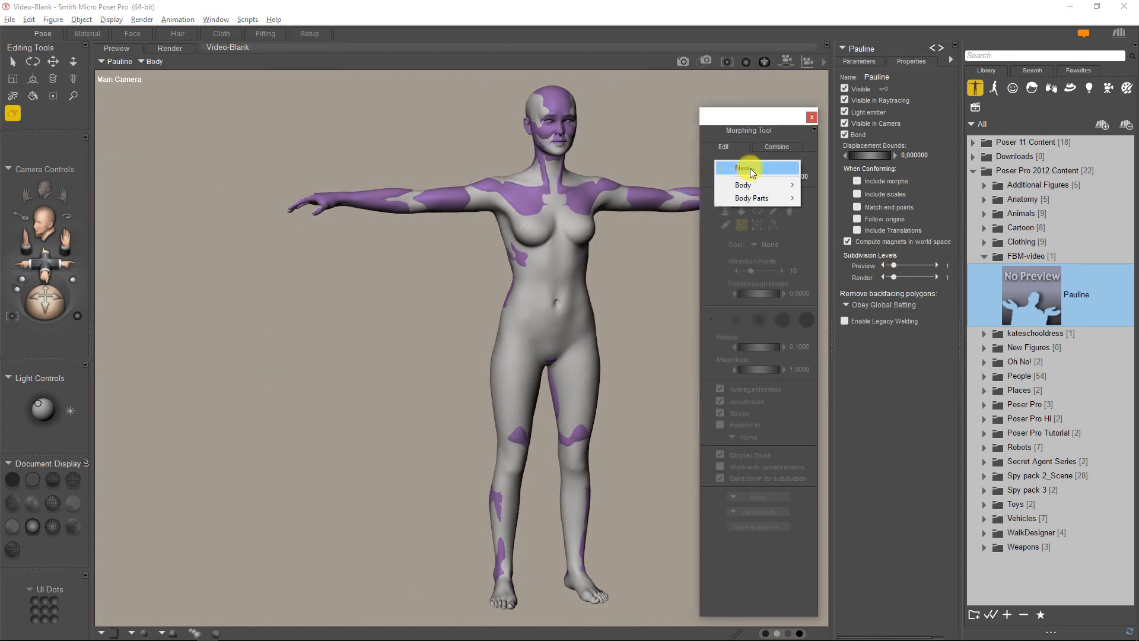
pyautogui.click(749, 169)
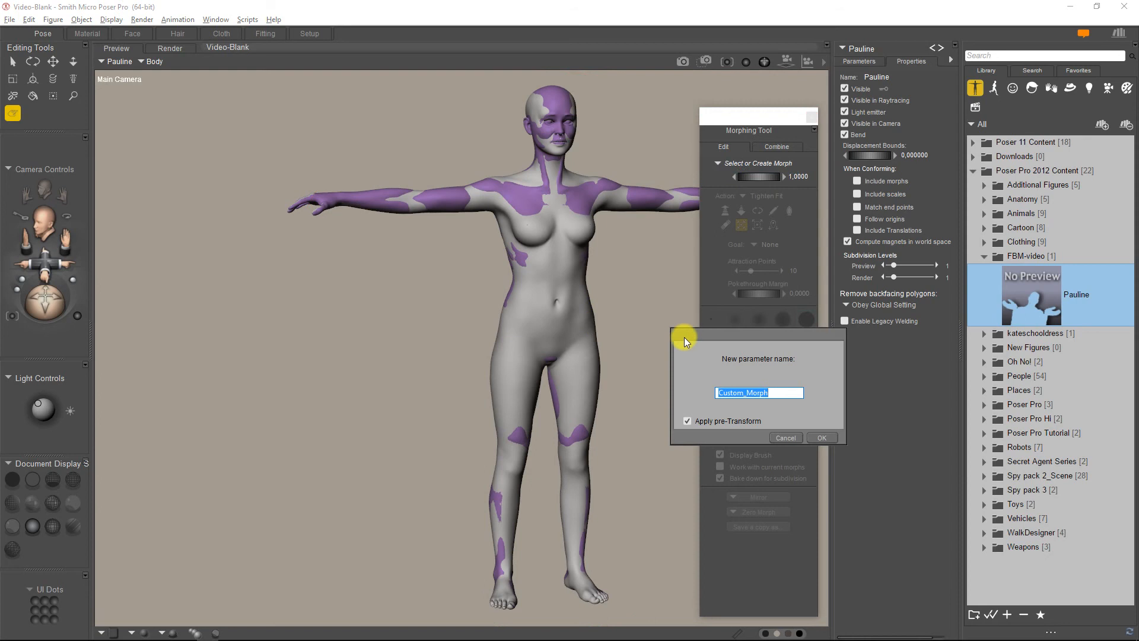
pyautogui.write('HD-Projection')
pyautogui.click(821, 439)
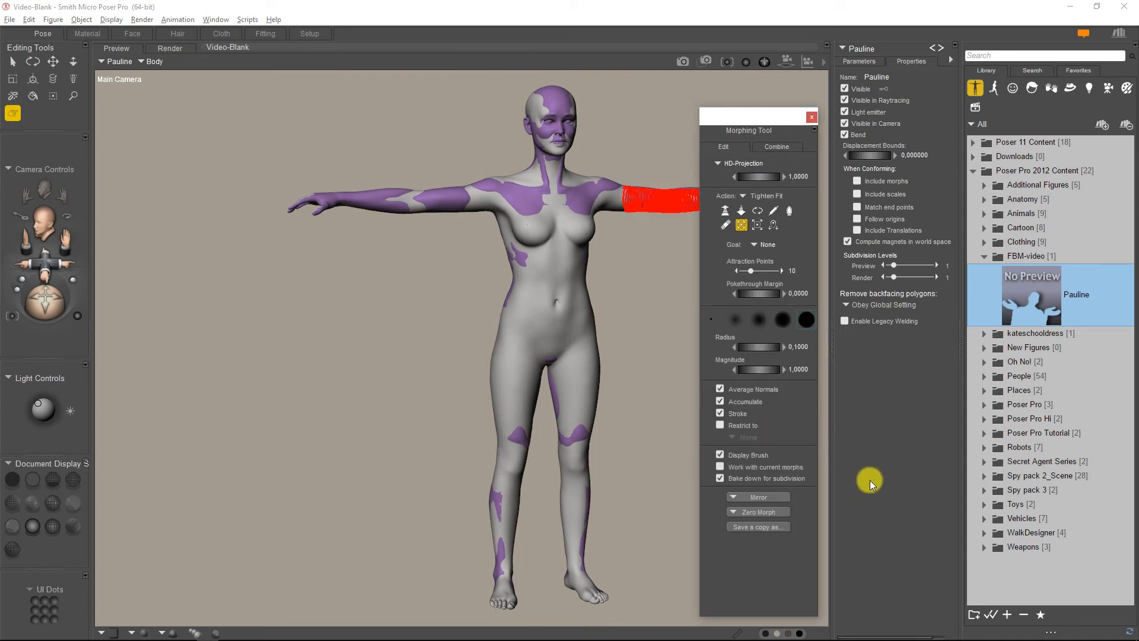
# Step: Set TaulineG-SubD1 as the Tighten Fit goal and brush the HD-Projection morph over the right half of Pauline's body
pyautogui.moveTo(788, 250)
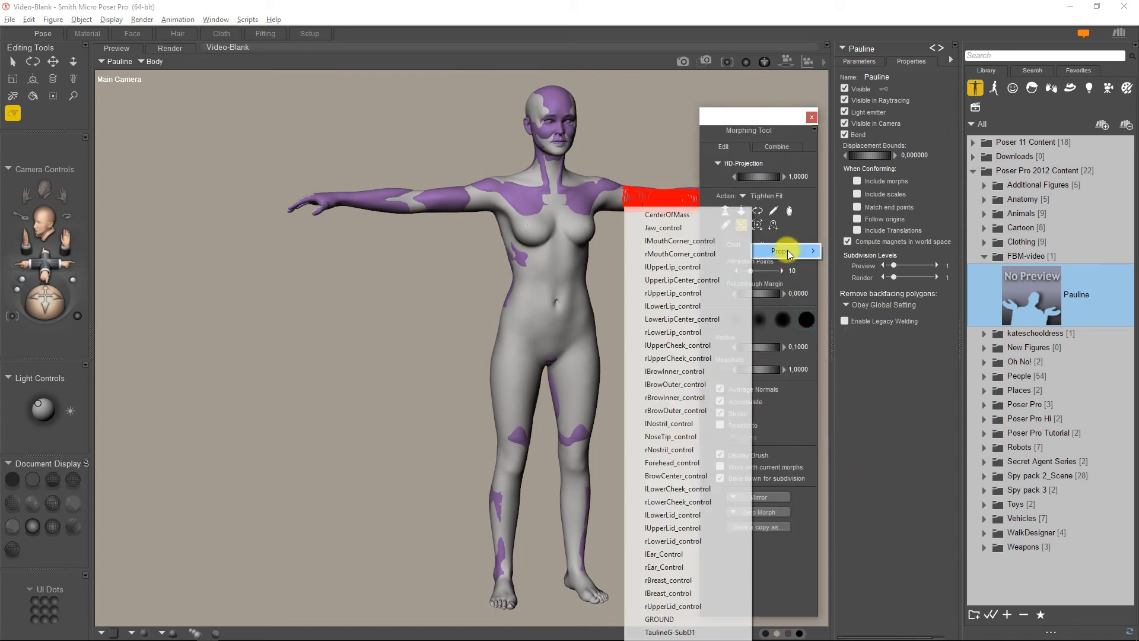
pyautogui.click(680, 632)
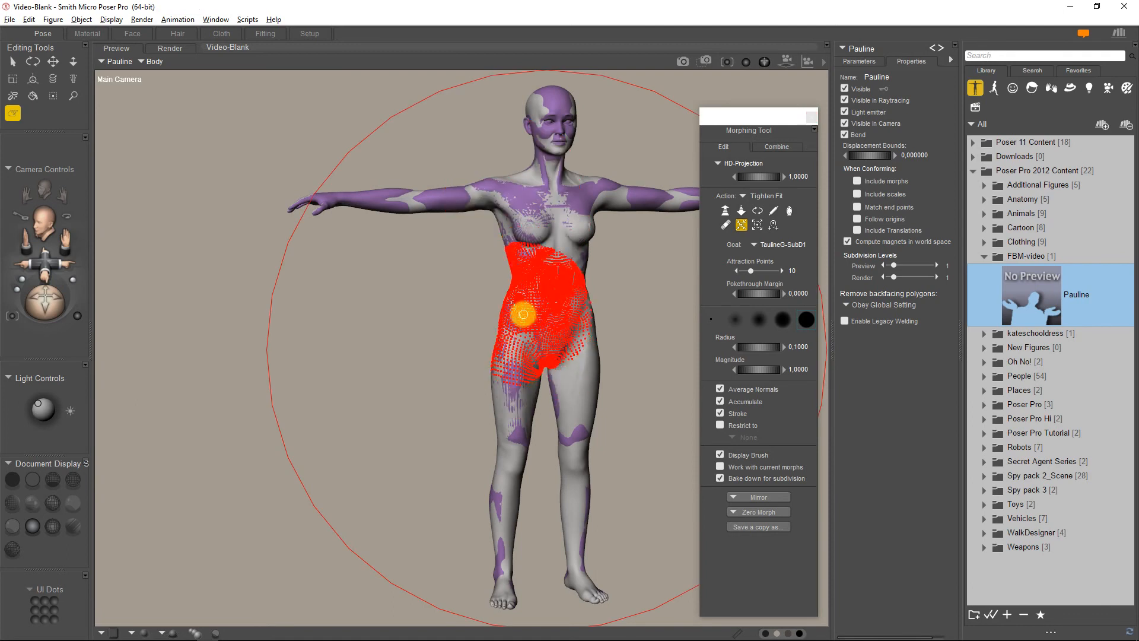
pyautogui.moveTo(521, 314)
pyautogui.mouseDown()
pyautogui.moveTo(503, 369)
pyautogui.moveTo(502, 505)
pyautogui.moveTo(515, 186)
pyautogui.moveTo(395, 199)
pyautogui.moveTo(422, 199)
pyautogui.mouseUp()
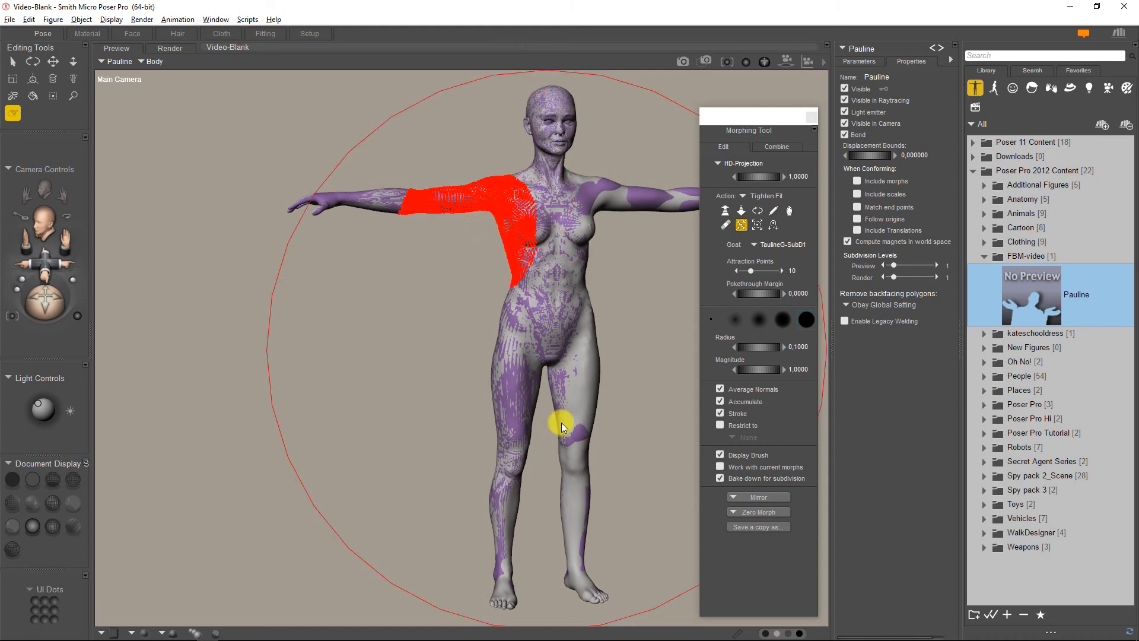
# Step: Mirror the HD-Projection morph from the right half of Pauline's body to the left half and close the Morphing Tool
pyautogui.click(769, 500)
pyautogui.click(778, 509)
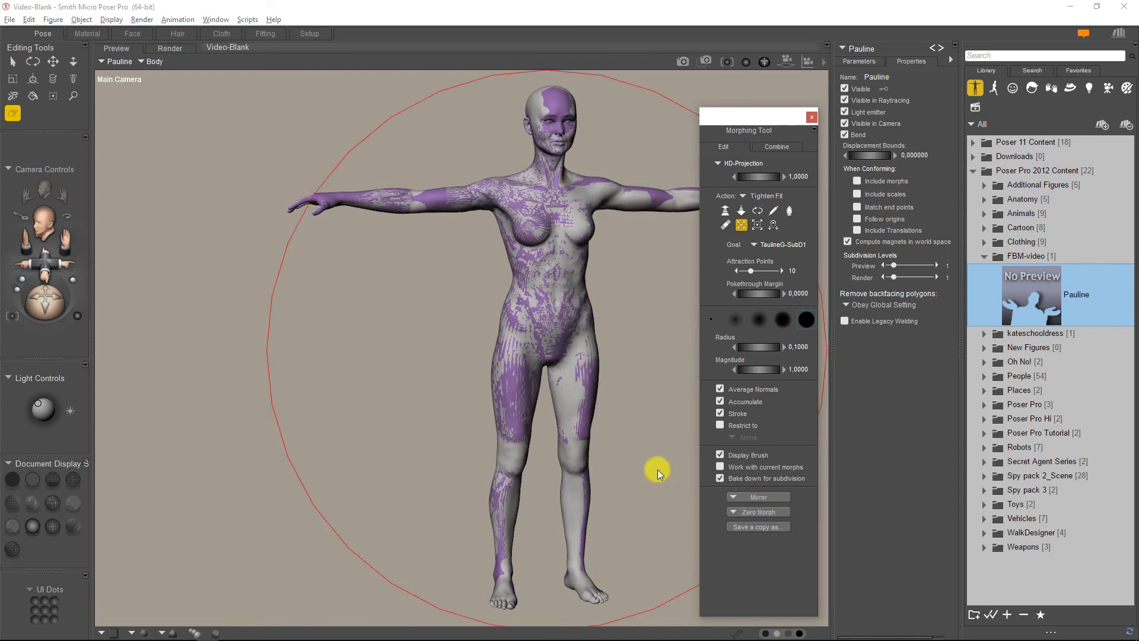
pyautogui.click(812, 119)
# Step: Delete the imported TaulineG-SubD1 prop from the scene
pyautogui.click(848, 49)
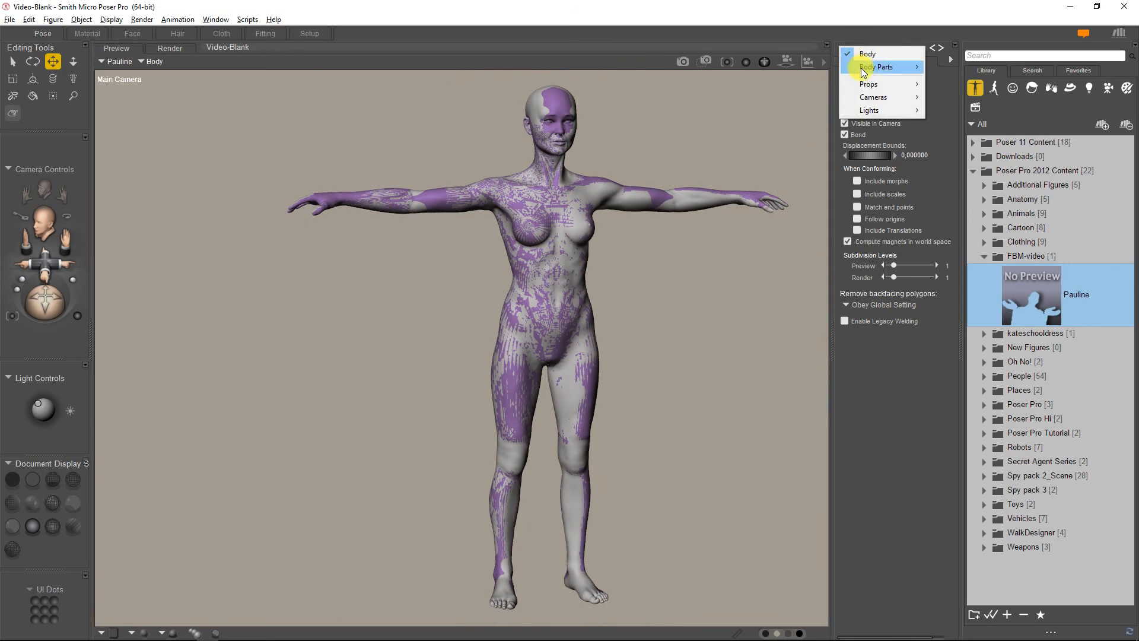
pyautogui.moveTo(868, 84)
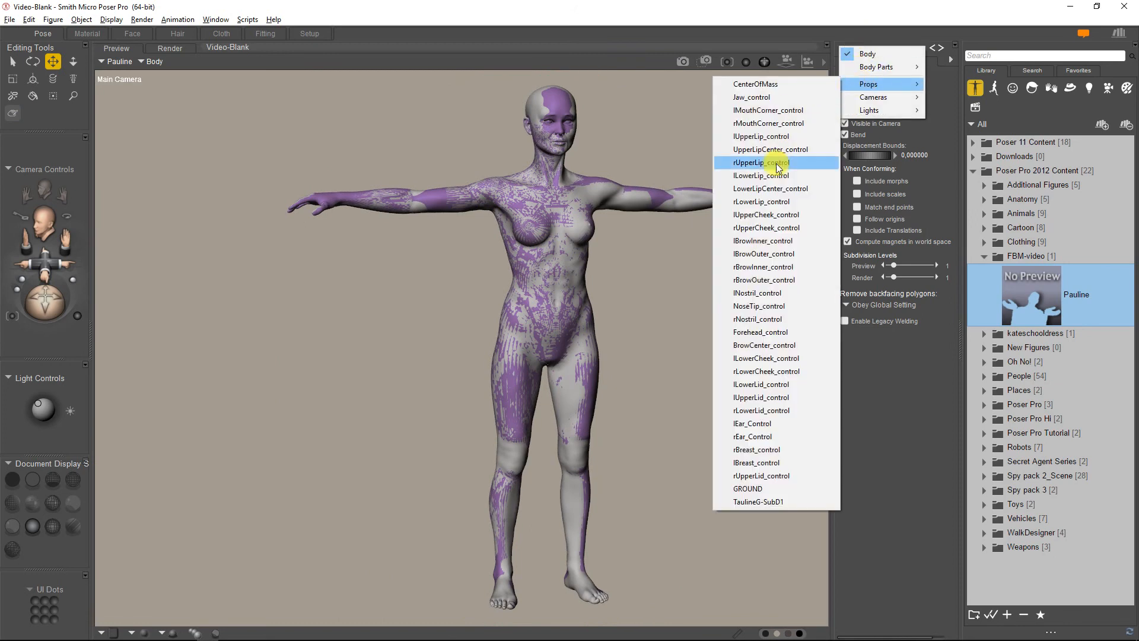
pyautogui.click(776, 508)
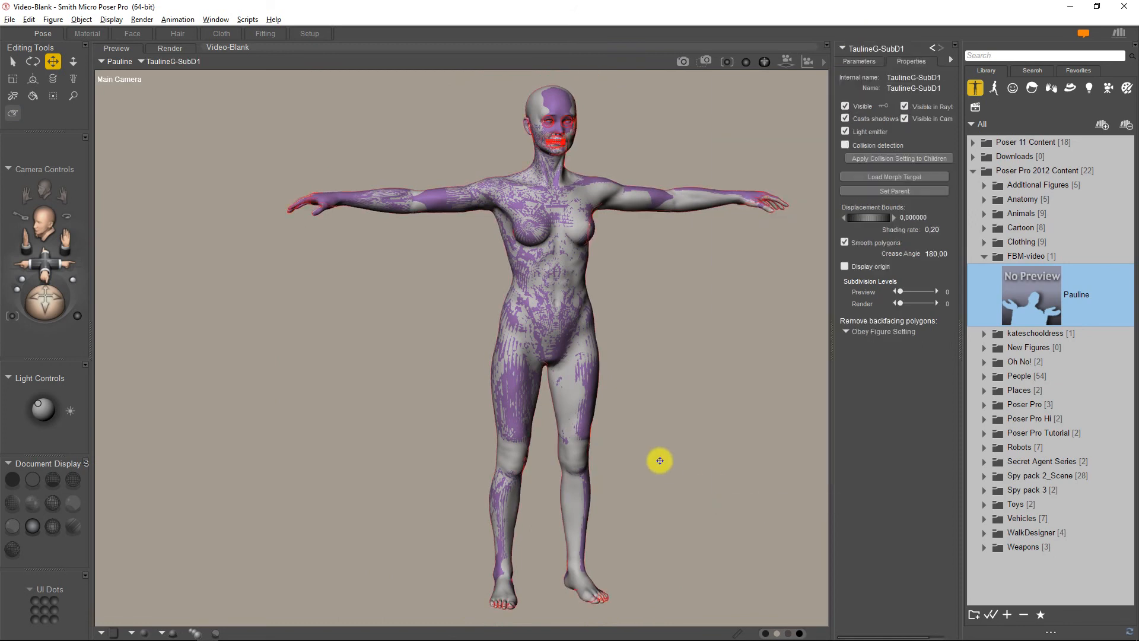
pyautogui.press('Delete')
pyautogui.press('Return')
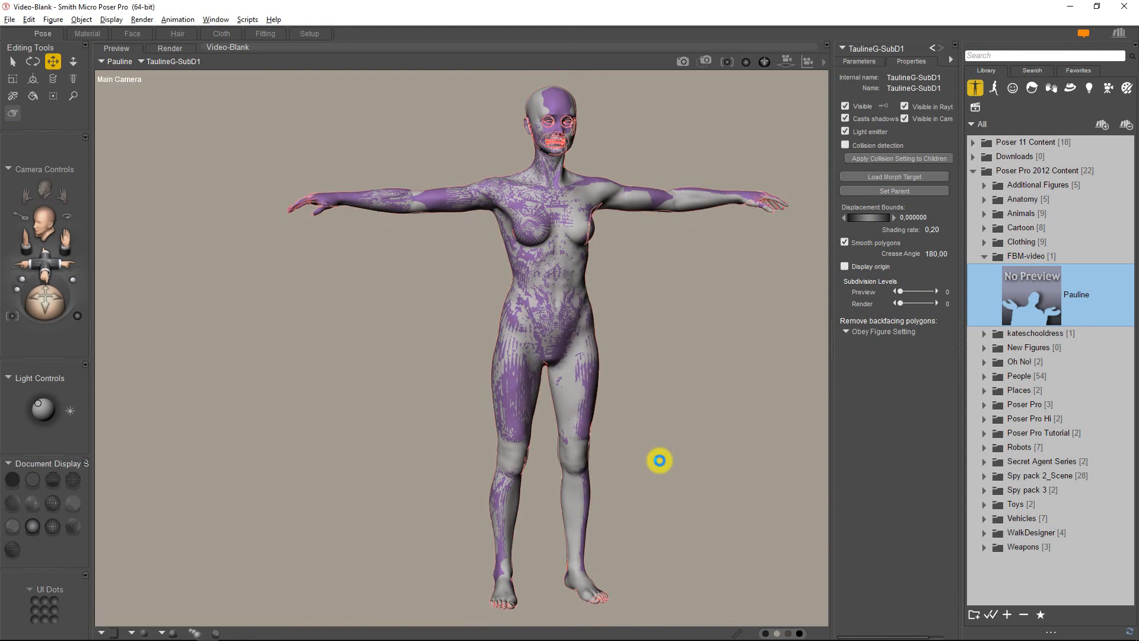
# Step: In the HD-Projection parameter settings on Pauline's body, set the minimum limit to 0, the maximum limit to 1 and the sensitivity to 1
pyautogui.click(858, 49)
pyautogui.click(872, 51)
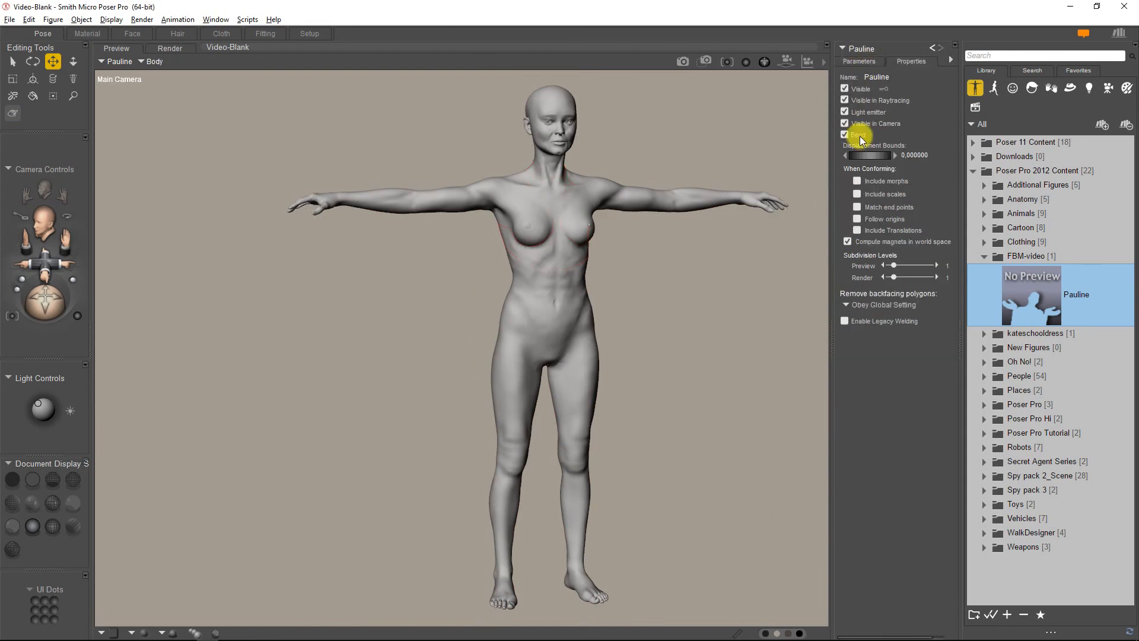
pyautogui.click(859, 61)
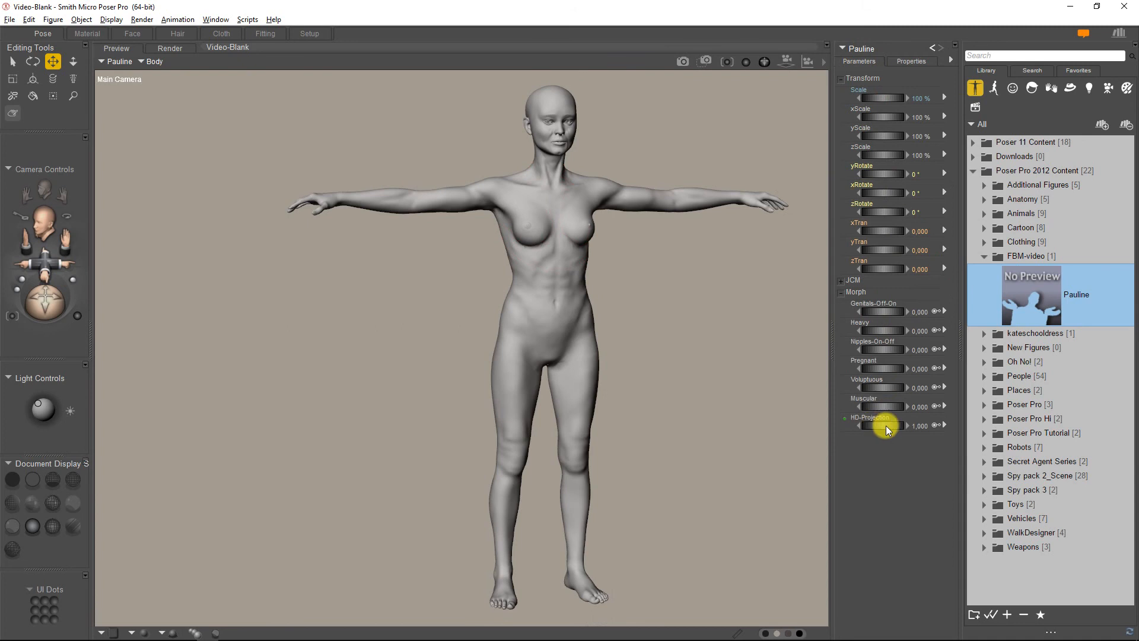
pyautogui.click(944, 425)
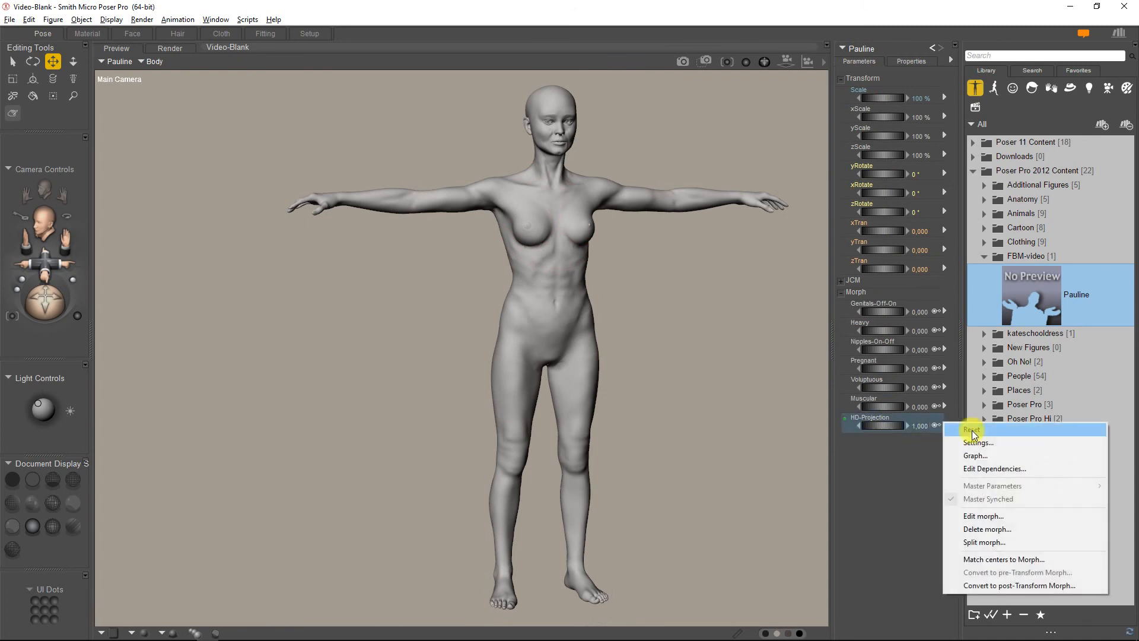
pyautogui.click(976, 439)
pyautogui.click(592, 309)
pyautogui.doubleClick(592, 308)
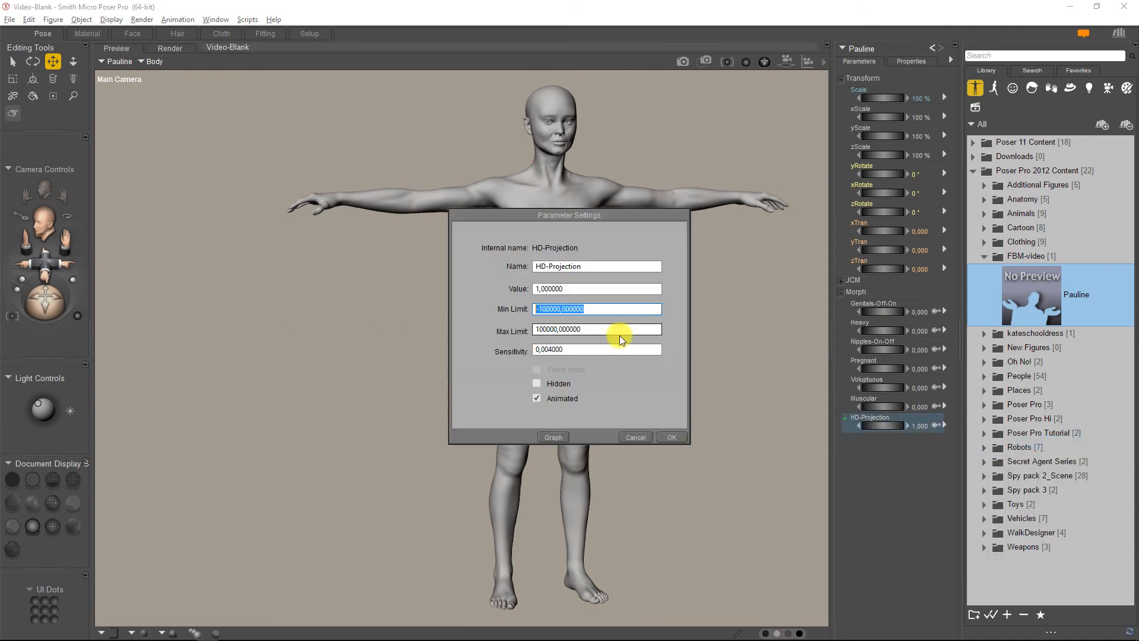
pyautogui.write('01')
pyautogui.press('BackSpace')
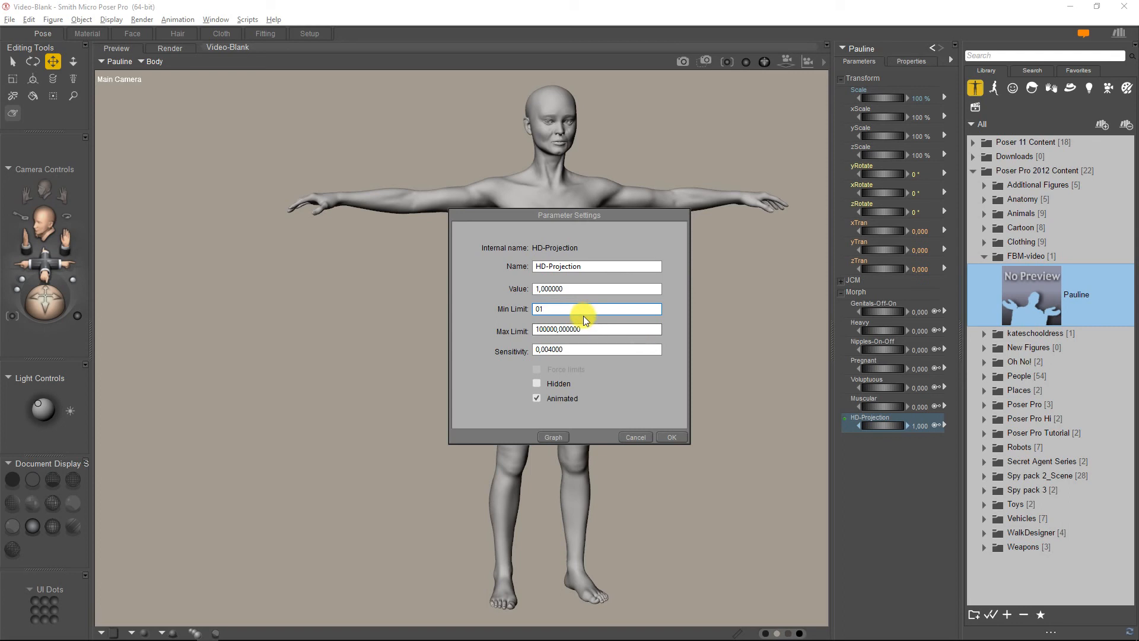
pyautogui.doubleClick(585, 327)
pyautogui.write('1')
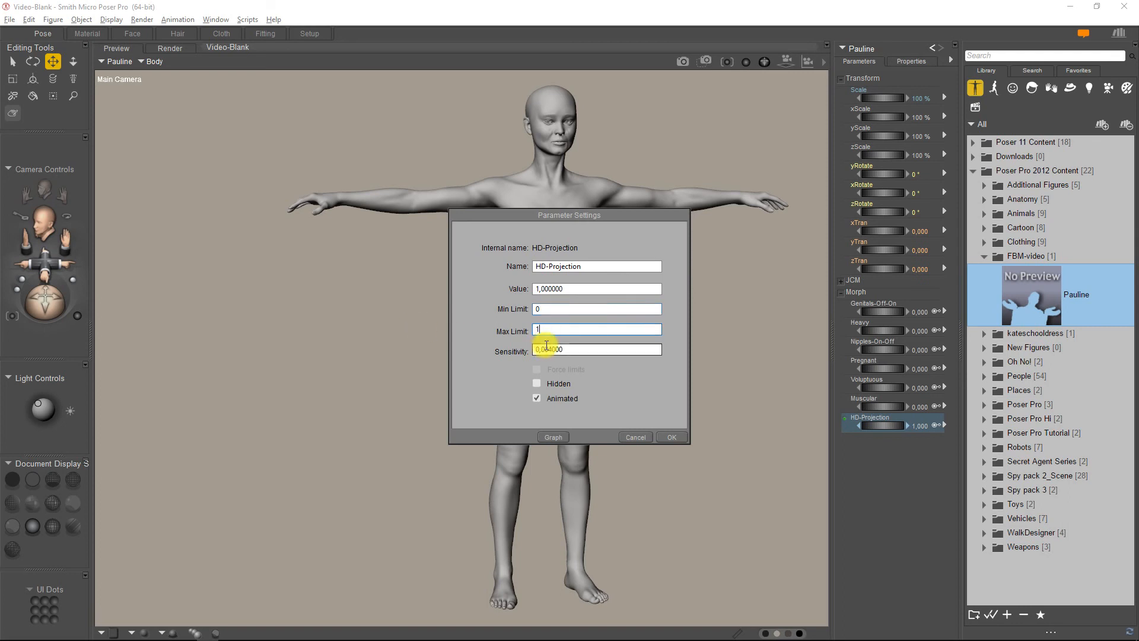
pyautogui.doubleClick(572, 349)
pyautogui.write('1')
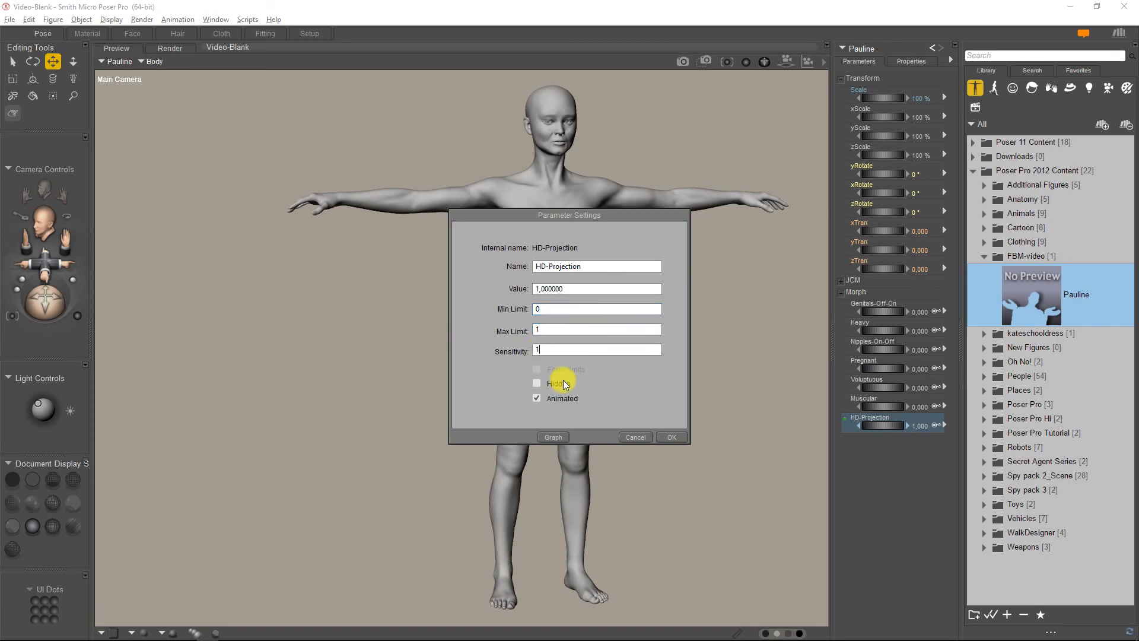
pyautogui.click(676, 439)
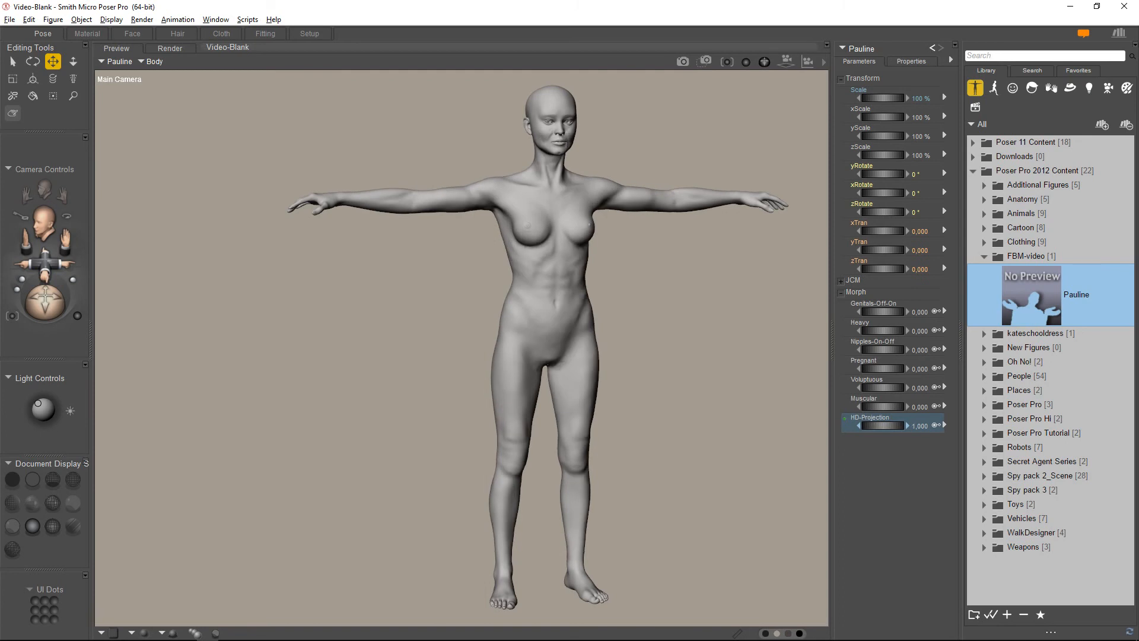
pyautogui.click(944, 425)
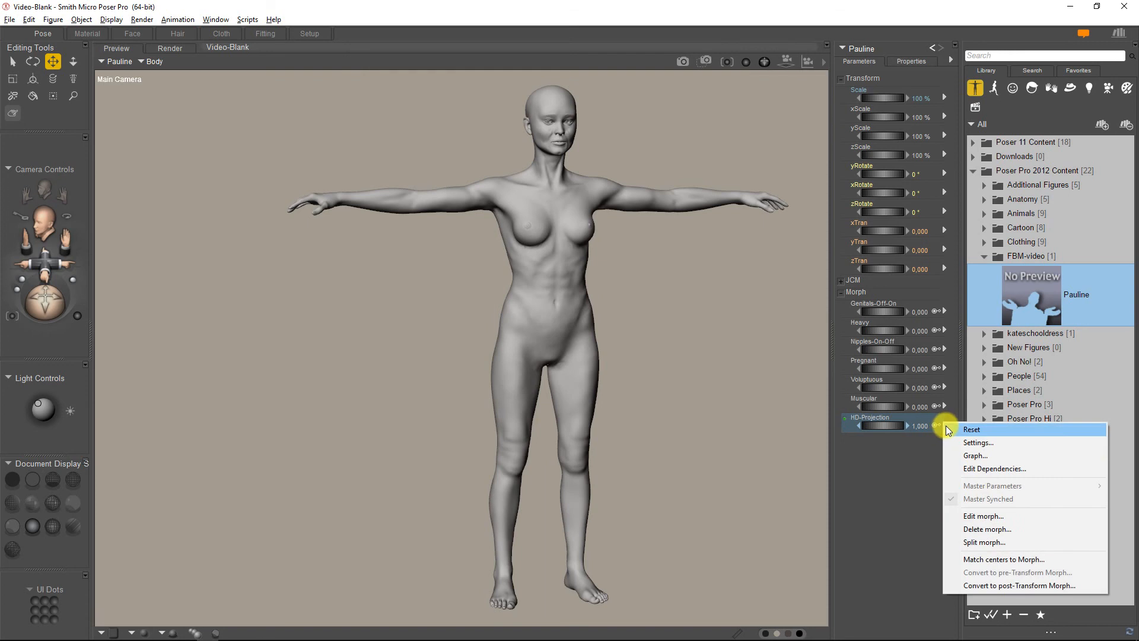
pyautogui.click(994, 529)
pyautogui.click(649, 476)
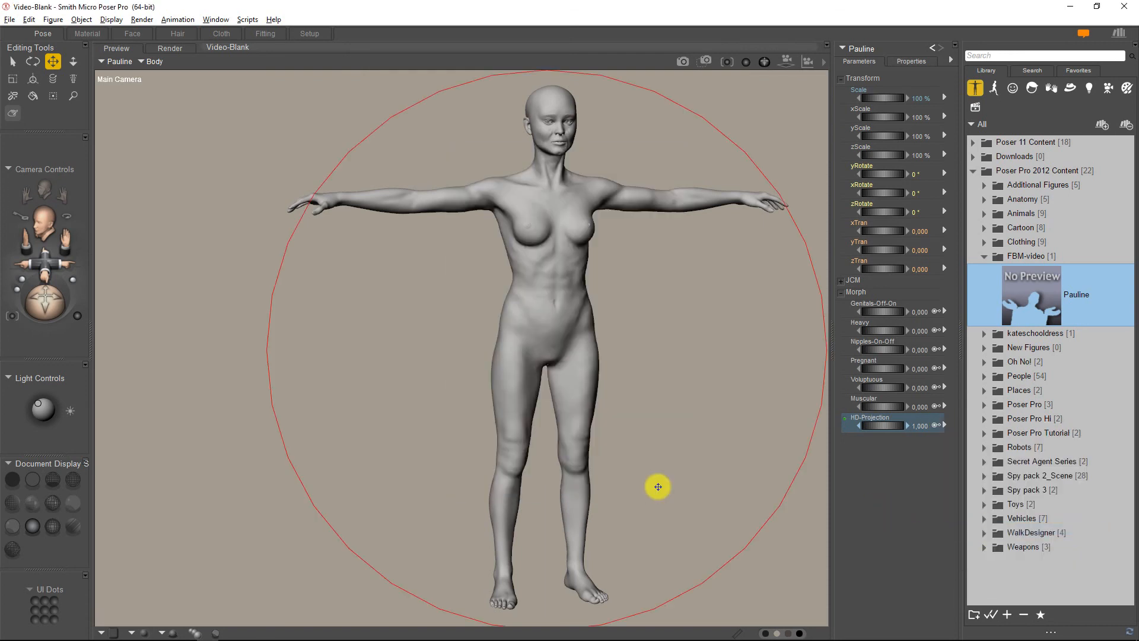
pyautogui.click(636, 456)
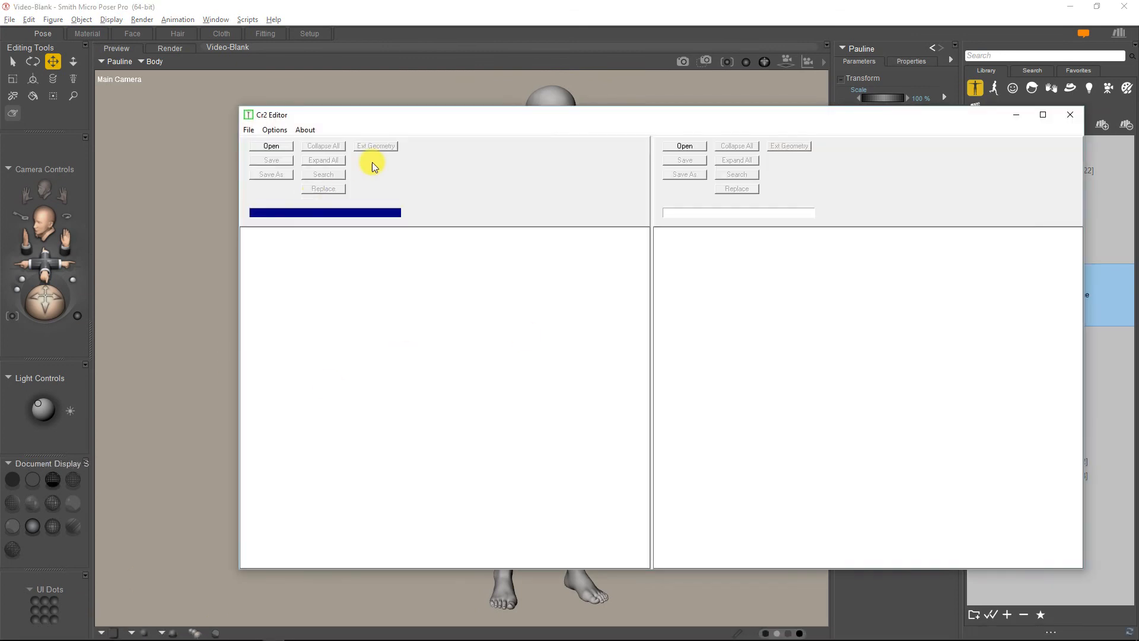
# Step: Switch to Cr2 Editor and open Pauline.cr2 from the FBM-video folder
pyautogui.click(271, 146)
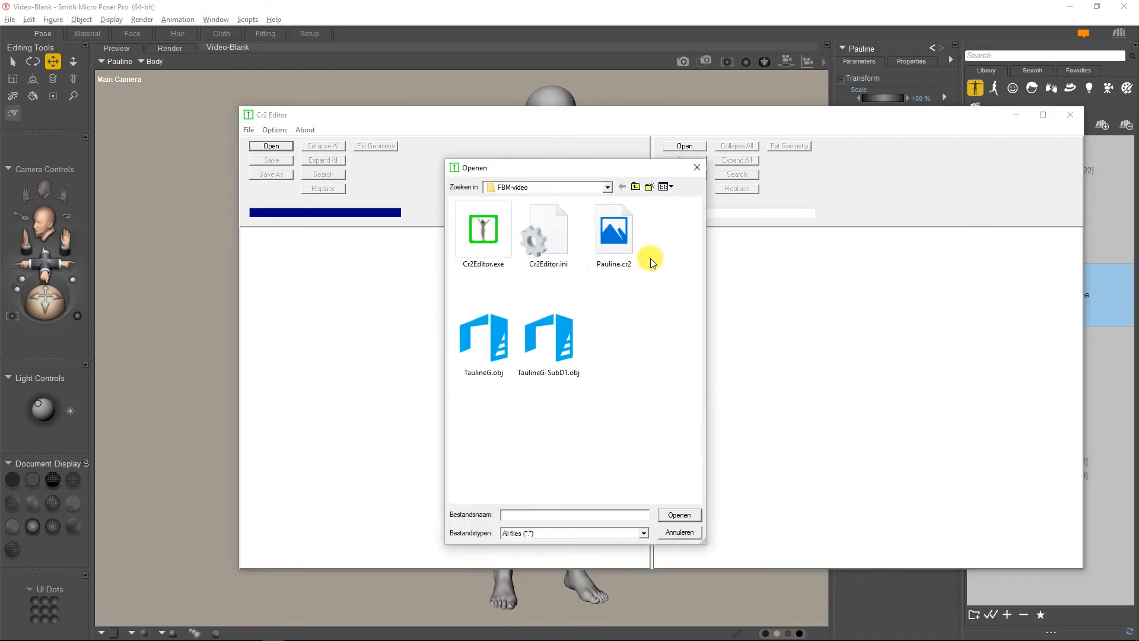
pyautogui.click(606, 240)
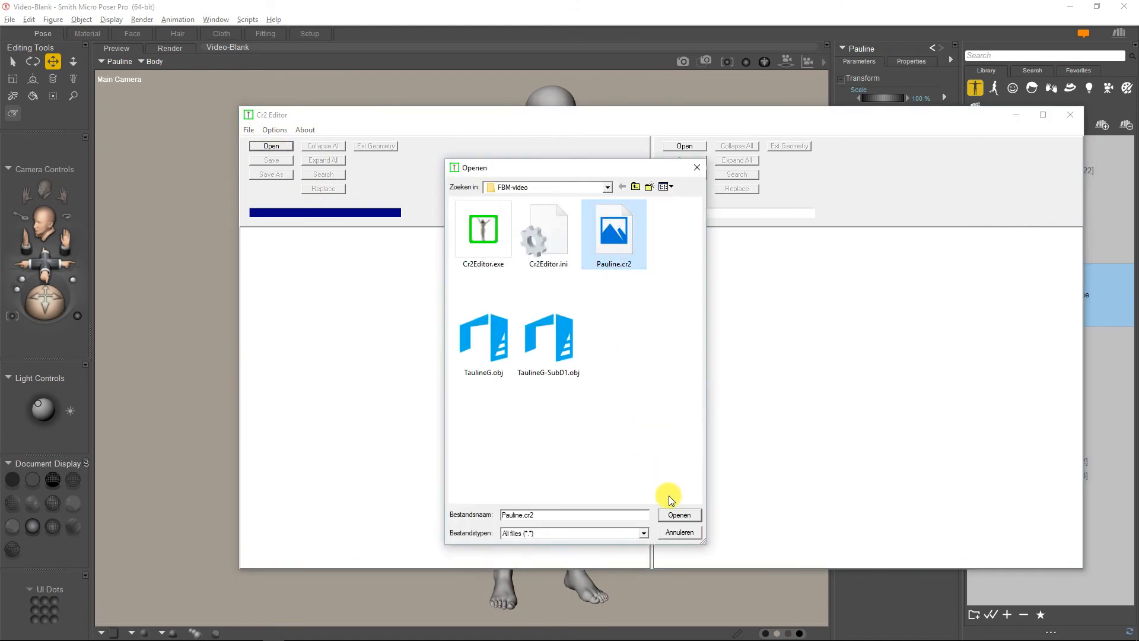
pyautogui.click(680, 516)
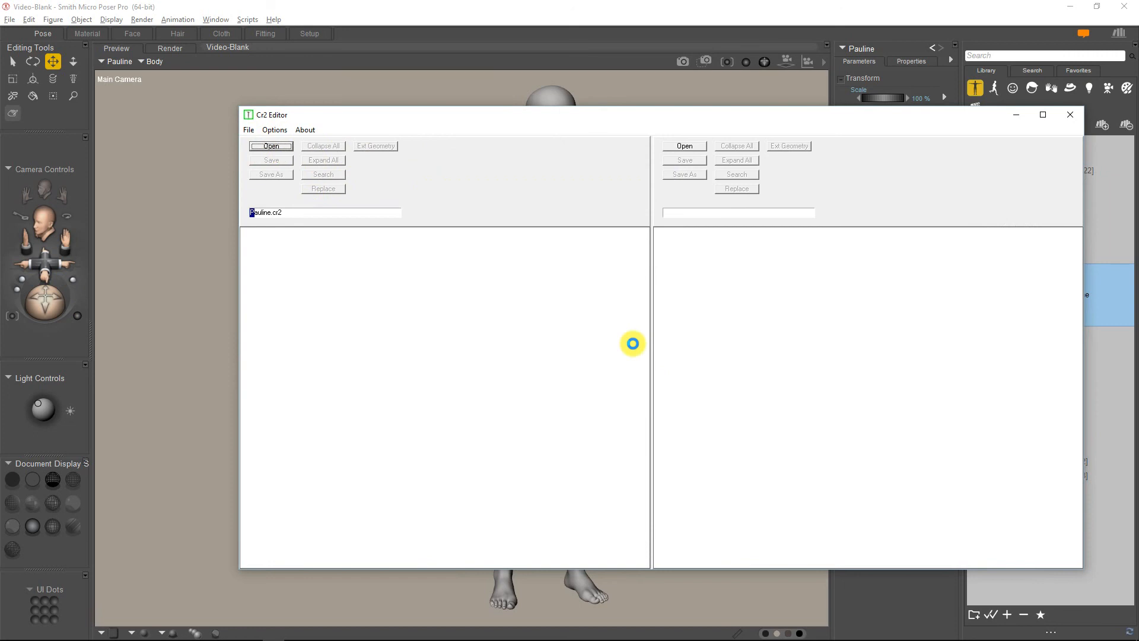
pyautogui.hotkey('shift', 'Right')
pyautogui.hotkey('shift', 'Right')
pyautogui.hotkey('shift', 'Right')
pyautogui.hotkey('shift', 'Right')
pyautogui.hotkey('shift', 'Right')
pyautogui.hotkey('shift', 'Right')
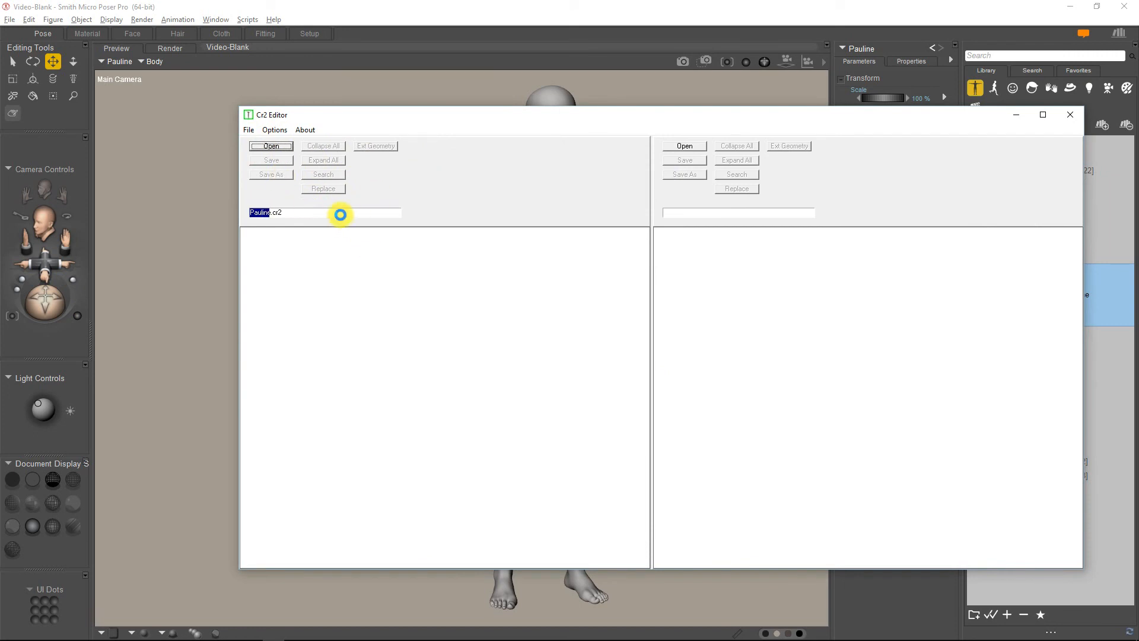
pyautogui.hotkey('shift', 'Right')
pyautogui.hotkey('shift', 'Right')
pyautogui.hotkey('shift', 'Right')
pyautogui.hotkey('shift', 'Right')
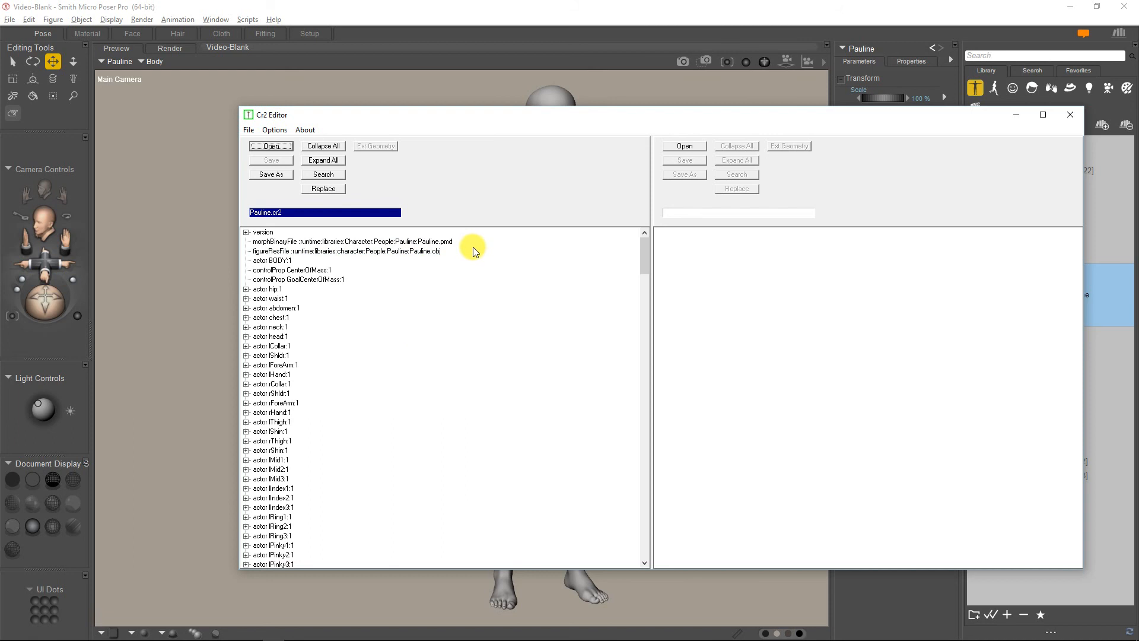
# Step: Change the first figureResFile reference to :runtime:libraries:character:FBM-video:TaulineG.obj
pyautogui.click(407, 254)
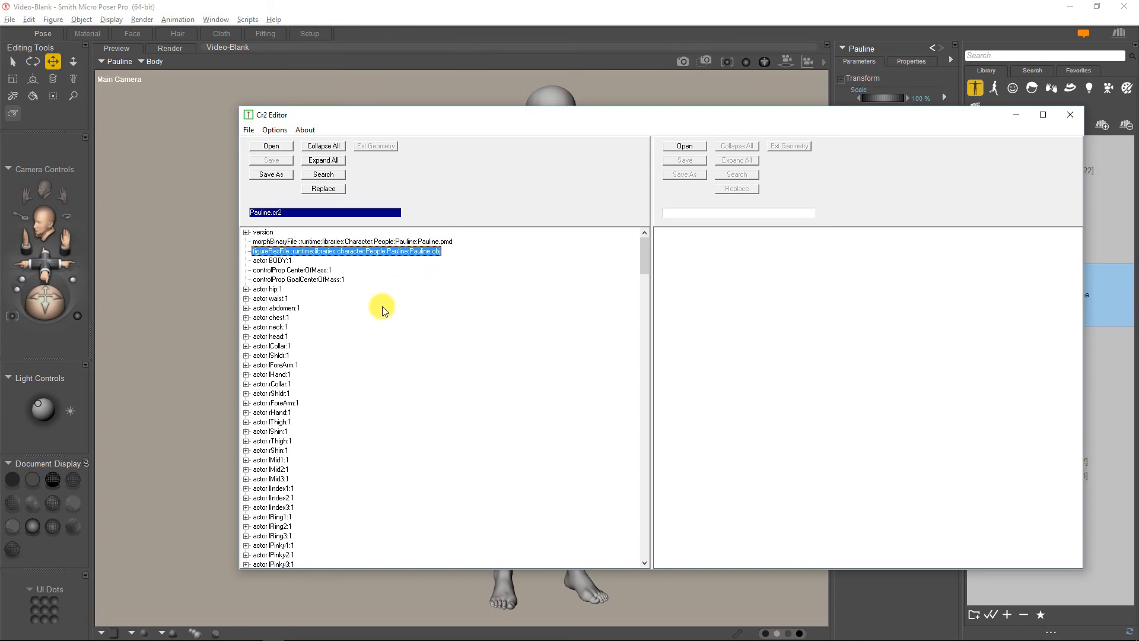
pyautogui.click(368, 251)
pyautogui.click(366, 253)
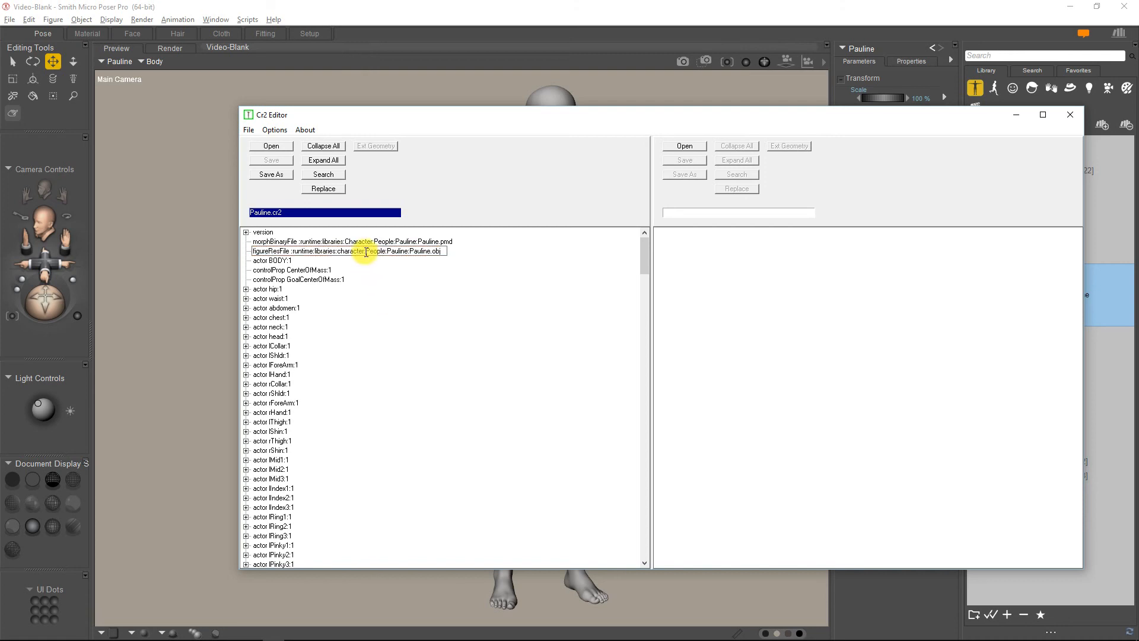
pyautogui.press('Delete')
pyautogui.press('Delete')
pyautogui.press('Delete')
pyautogui.press('Delete')
pyautogui.press('Delete')
pyautogui.press('Delete')
pyautogui.press('Delete')
pyautogui.press('Delete')
pyautogui.press('Delete')
pyautogui.press('Delete')
pyautogui.press('Delete')
pyautogui.press('Delete')
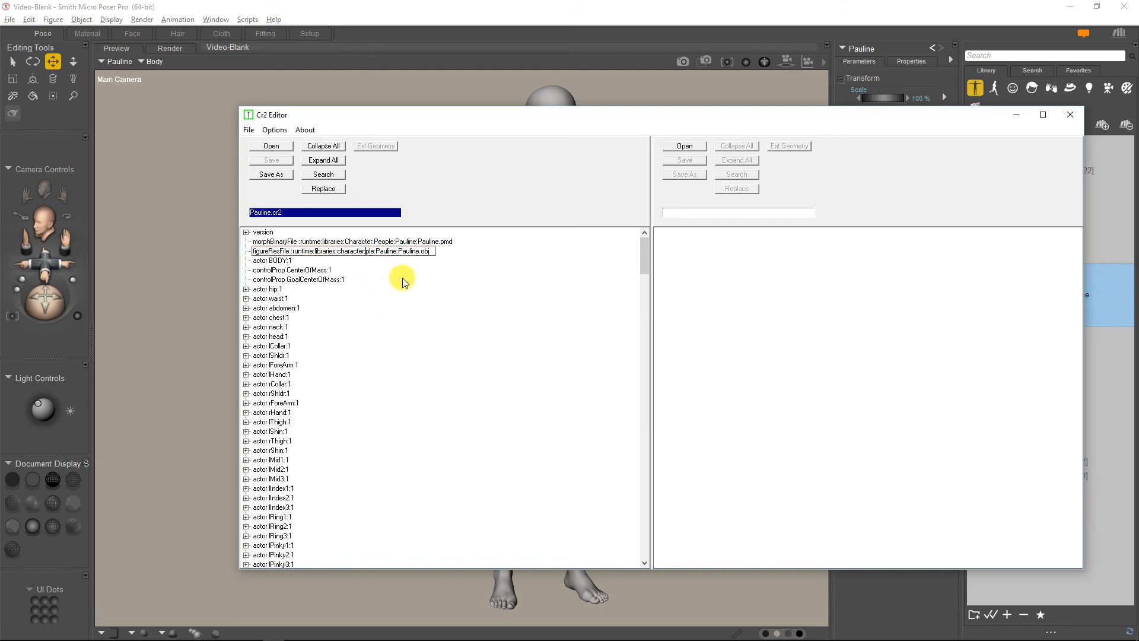
pyautogui.press('Delete')
pyautogui.press('Delete')
pyautogui.press('Delete')
pyautogui.press('Delete')
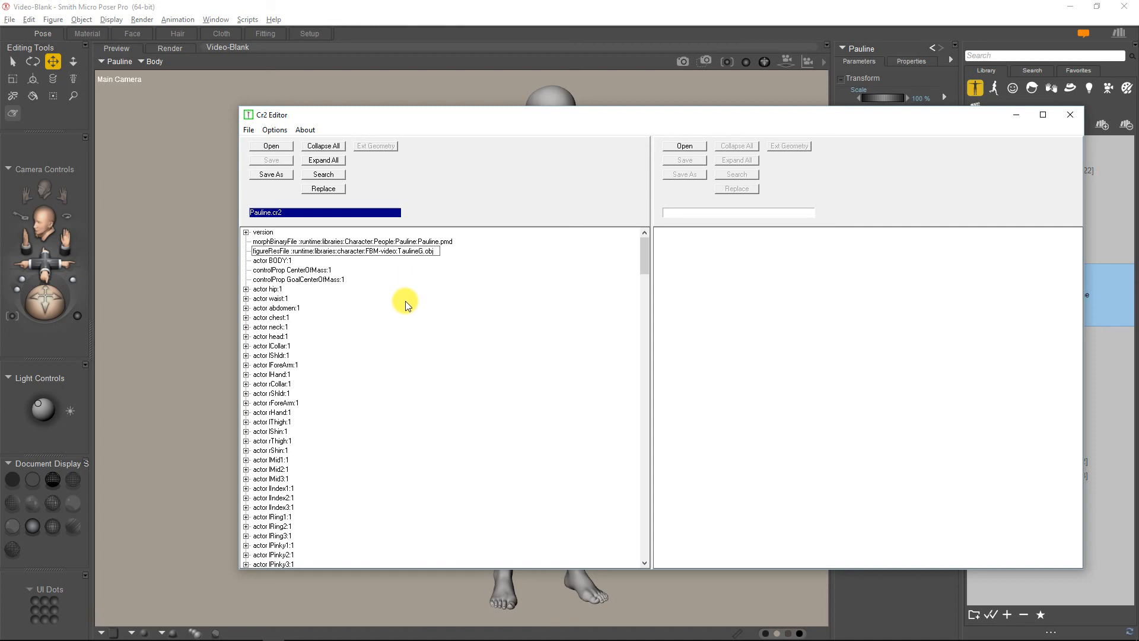
pyautogui.press('Return')
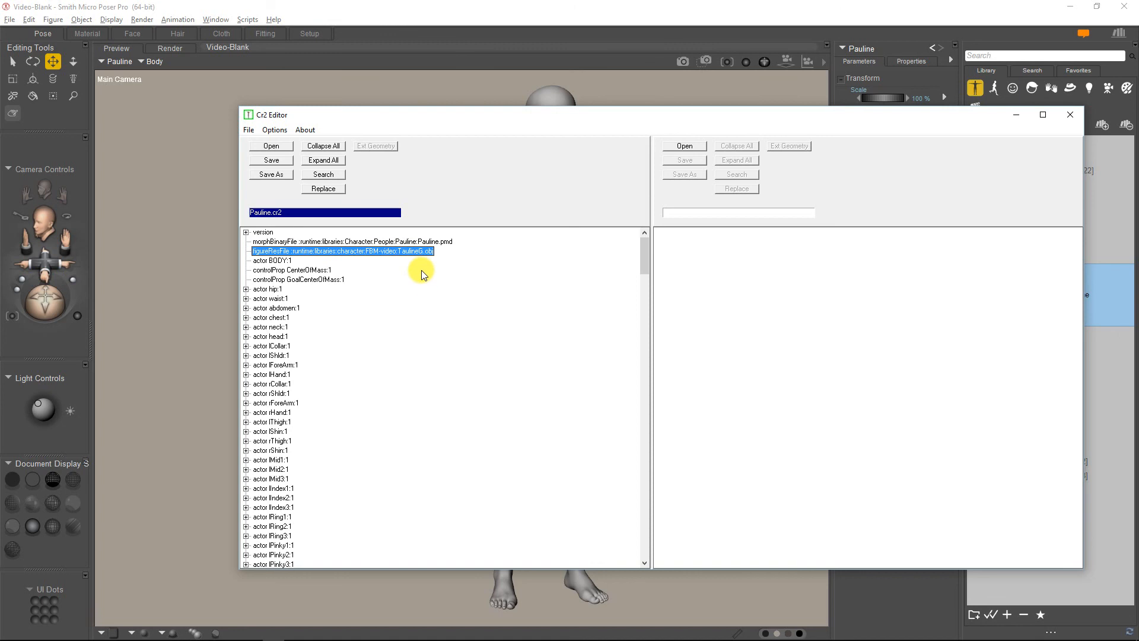
# Step: Change the second figureResFile reference, further down the tree, to :runtime:libraries:character:FBM-video:TaulineG.obj as well
pyautogui.scroll(-20, 423, 272)
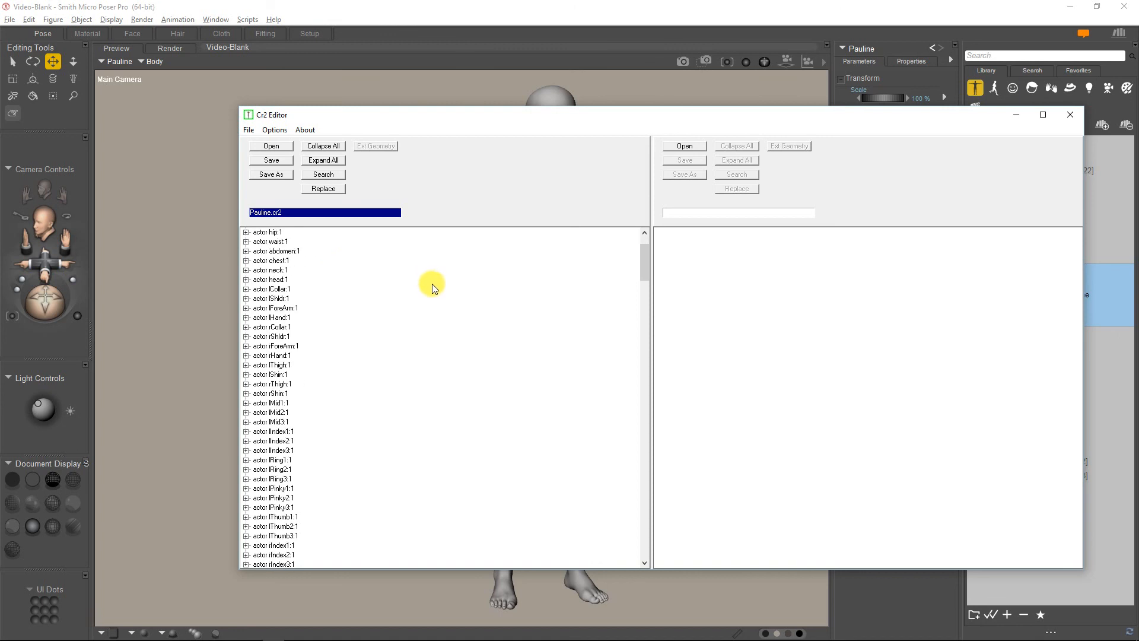
pyautogui.scroll(-15, 424, 318)
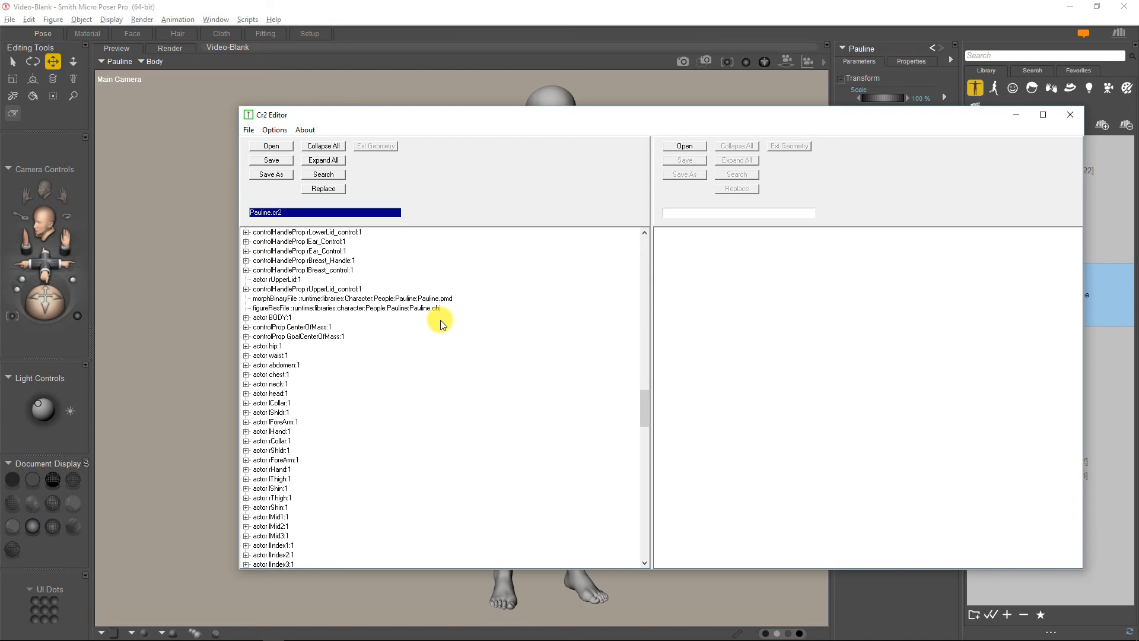
pyautogui.click(323, 308)
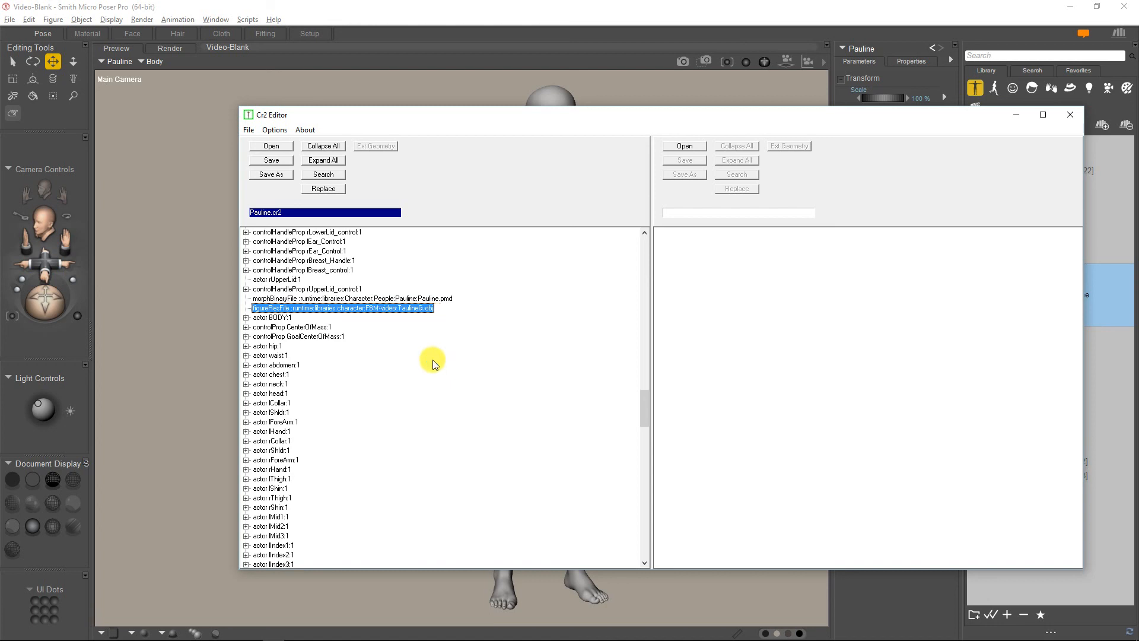
# Step: Expand the figure section near the end of the file and set the figure's name to TaulineG
pyautogui.scroll(-20, 451, 368)
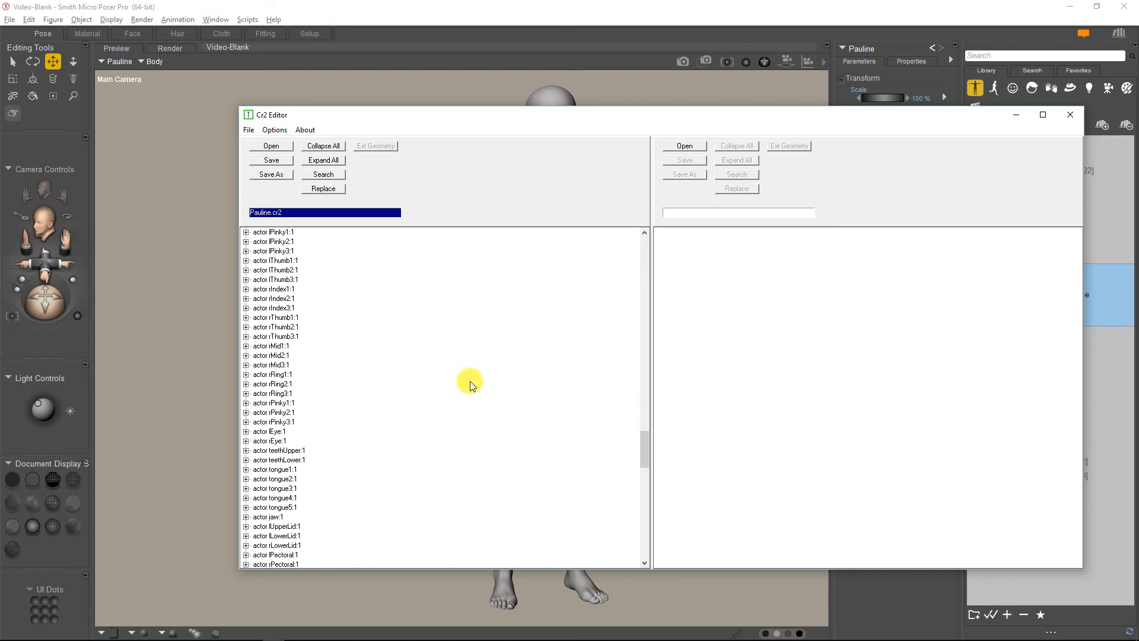
pyautogui.scroll(-15, 478, 389)
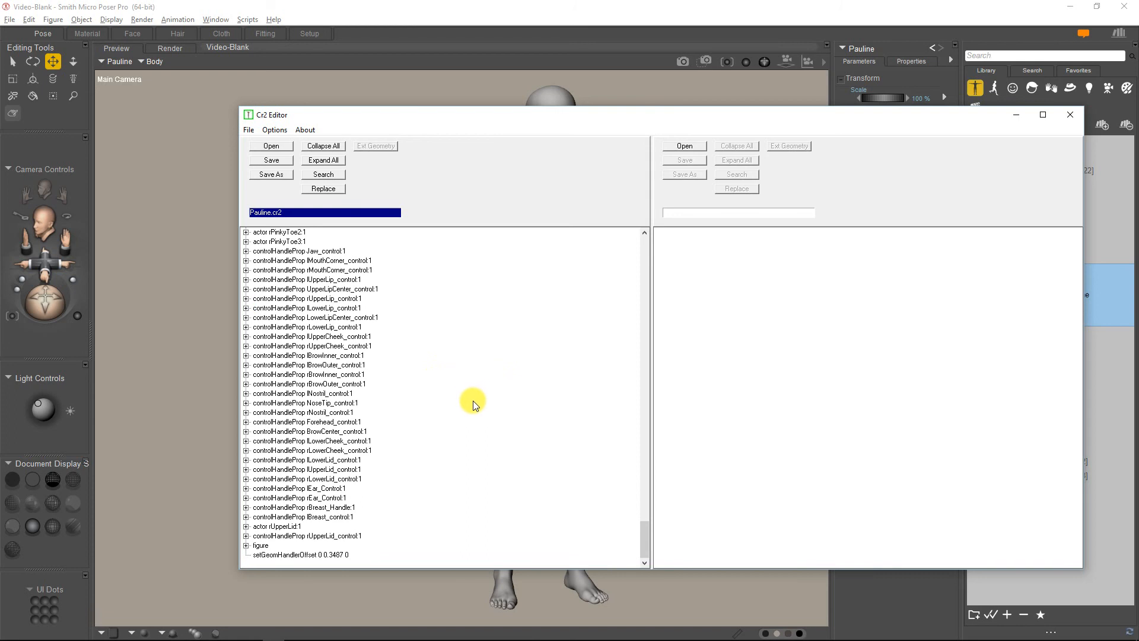
pyautogui.click(245, 545)
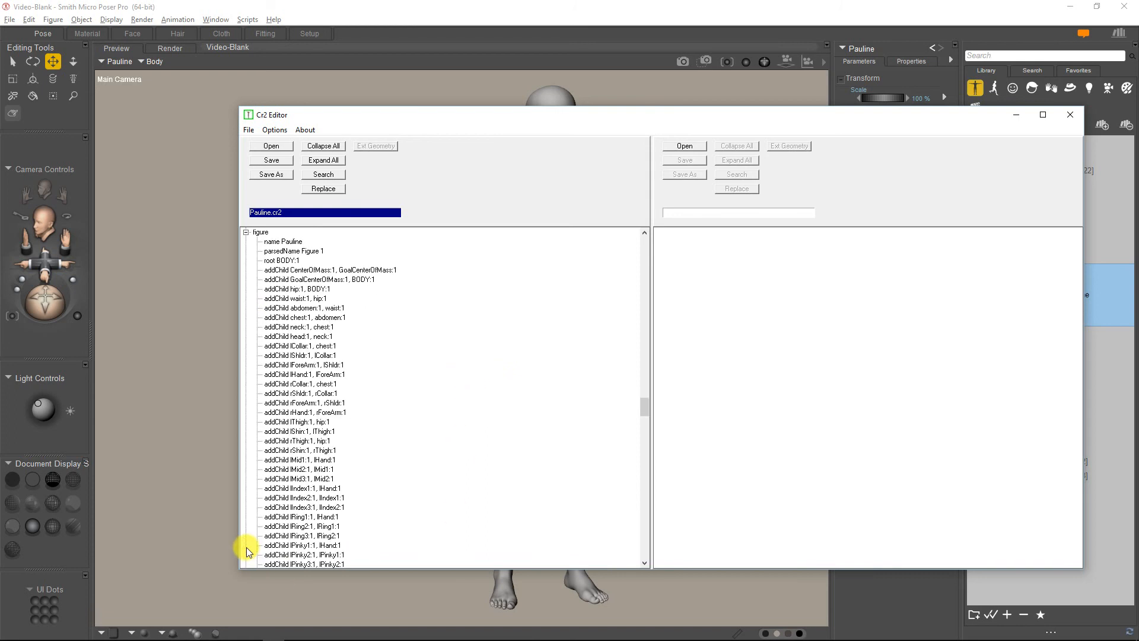
pyautogui.click(285, 242)
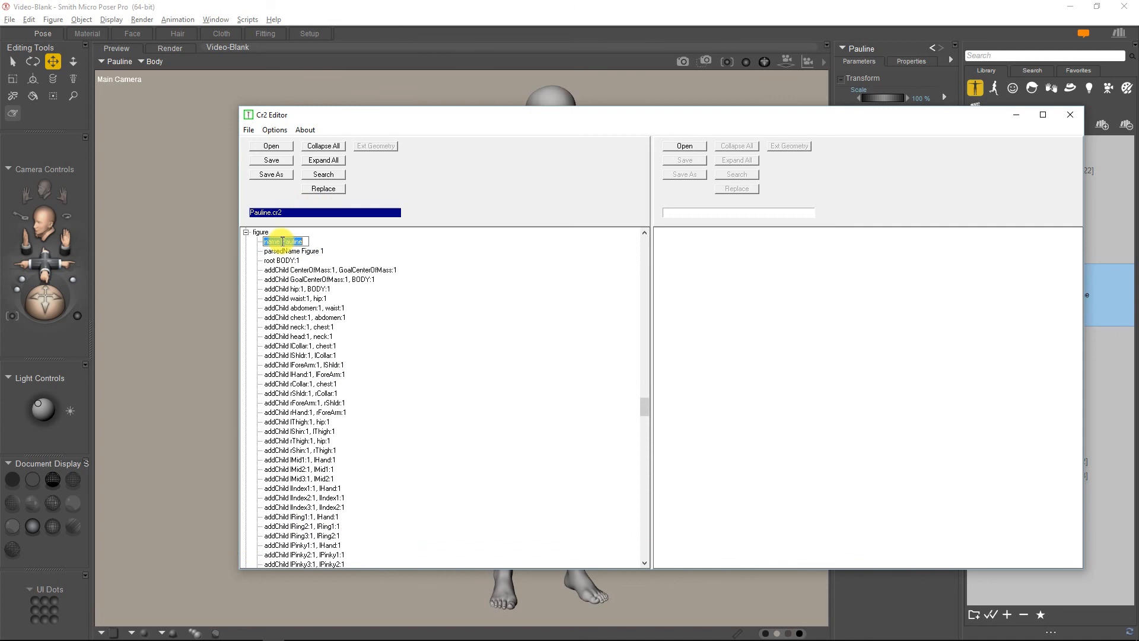
pyautogui.click(283, 243)
pyautogui.write('TaulineG')
pyautogui.press('Return')
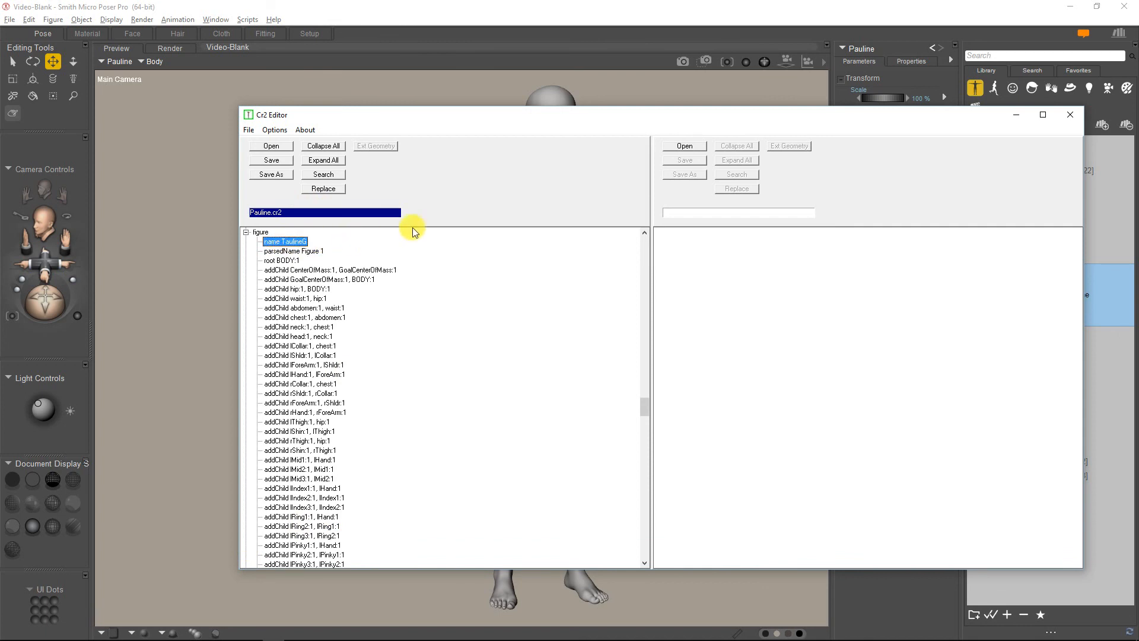
# Step: Save the edited figure file under the new name TaulineG in the FBM-video folder
pyautogui.click(271, 173)
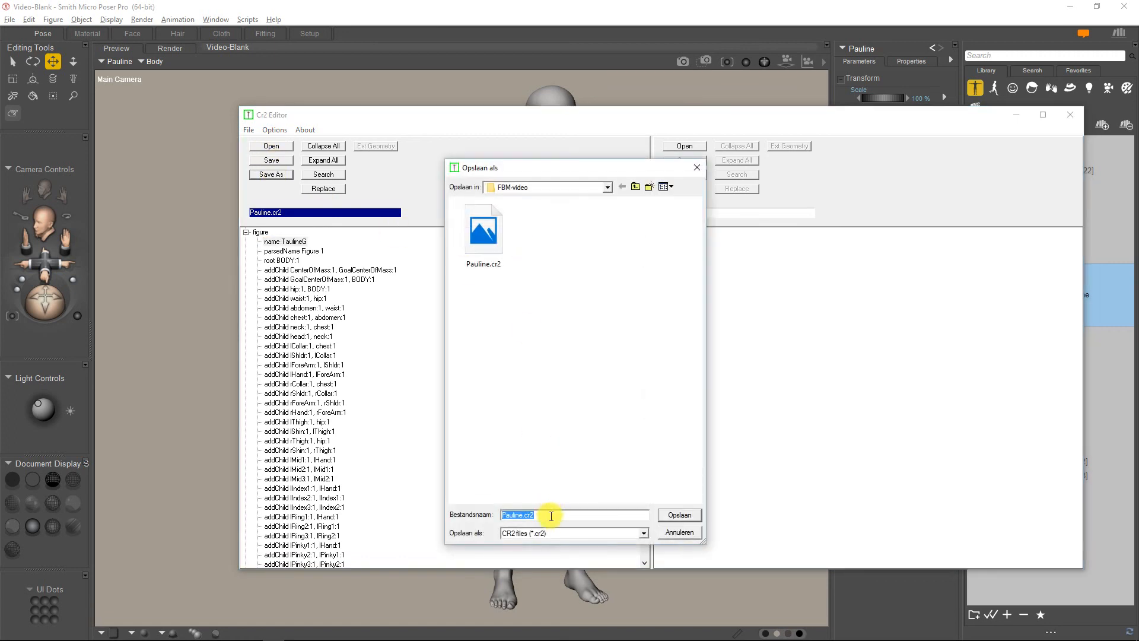
pyautogui.write('Tau')
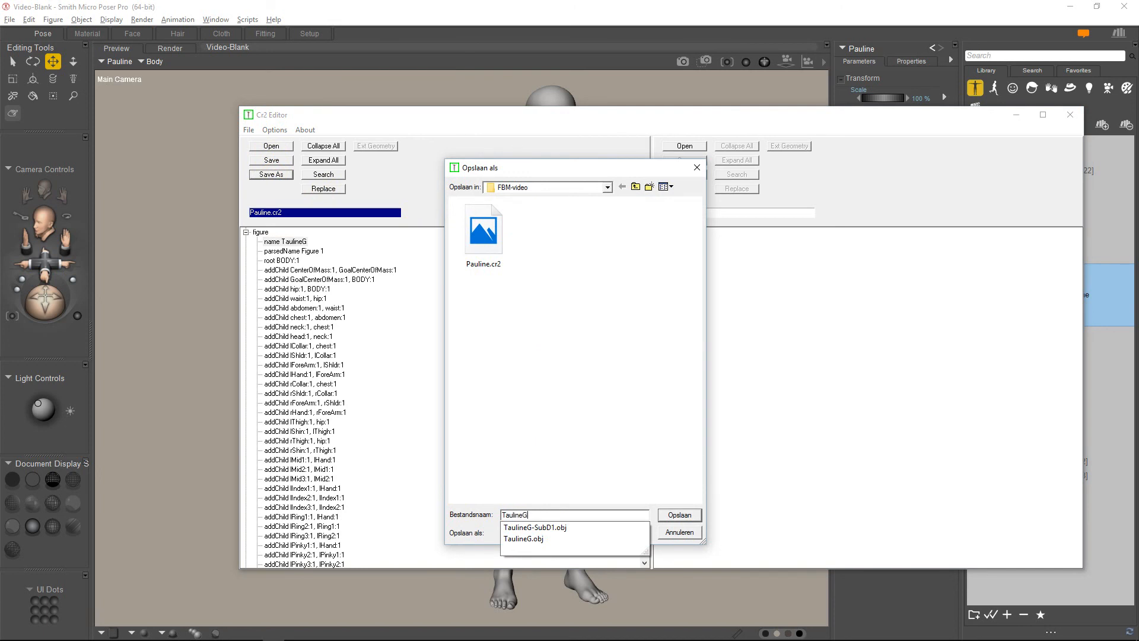
pyautogui.press('Return')
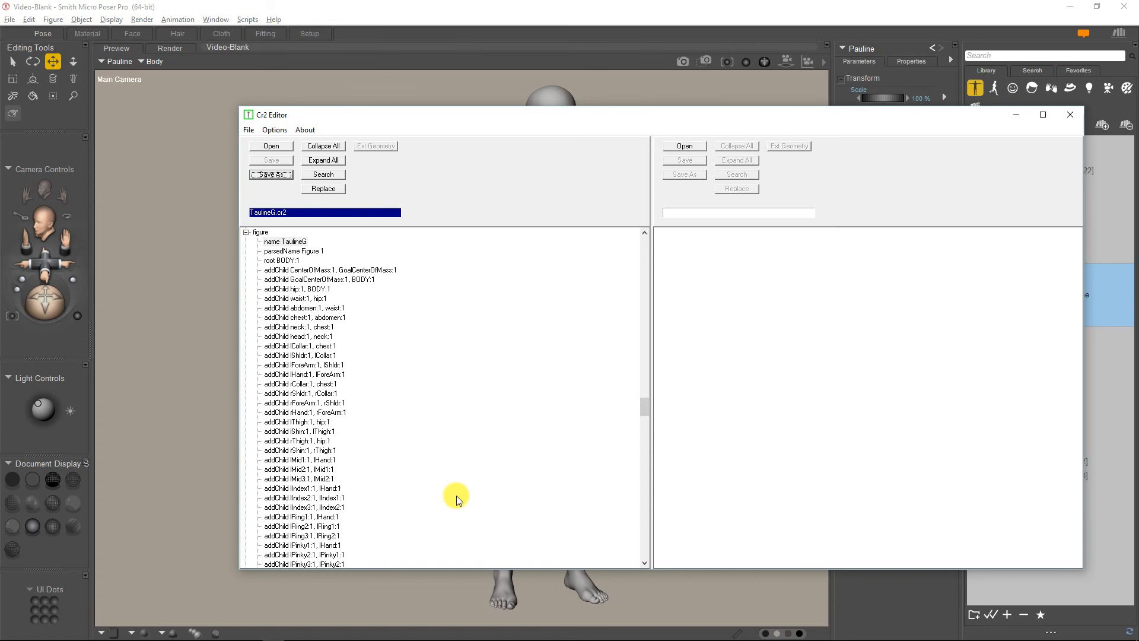
# Step: Switch back to Poser and refresh the FBM-video folder in the figure library
pyautogui.click(1016, 115)
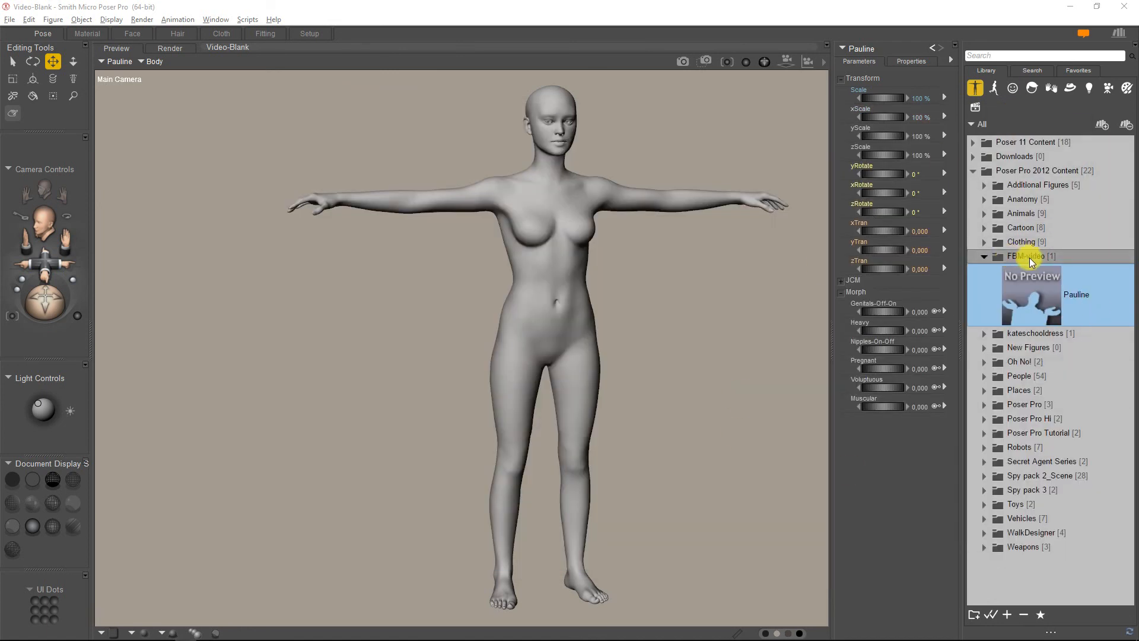
pyautogui.click(1067, 258)
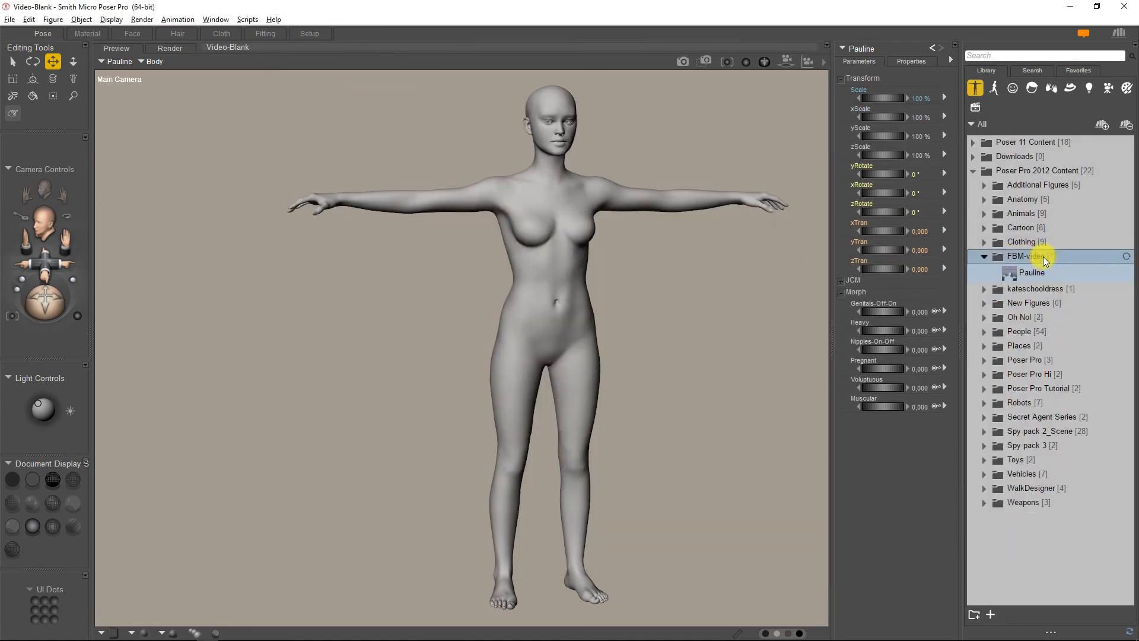
pyautogui.click(1126, 255)
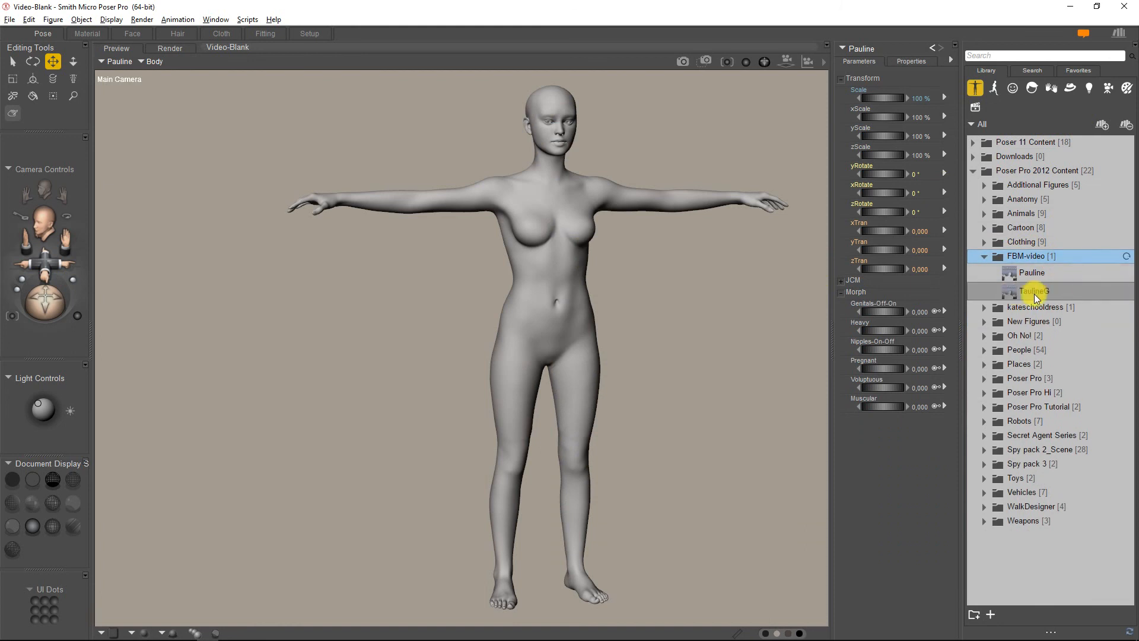
# Step: Select Pauline's Body and shift the figure sideways to an xTran of about -32.82
pyautogui.moveTo(1033, 293); pyautogui.dragTo(788, 55)
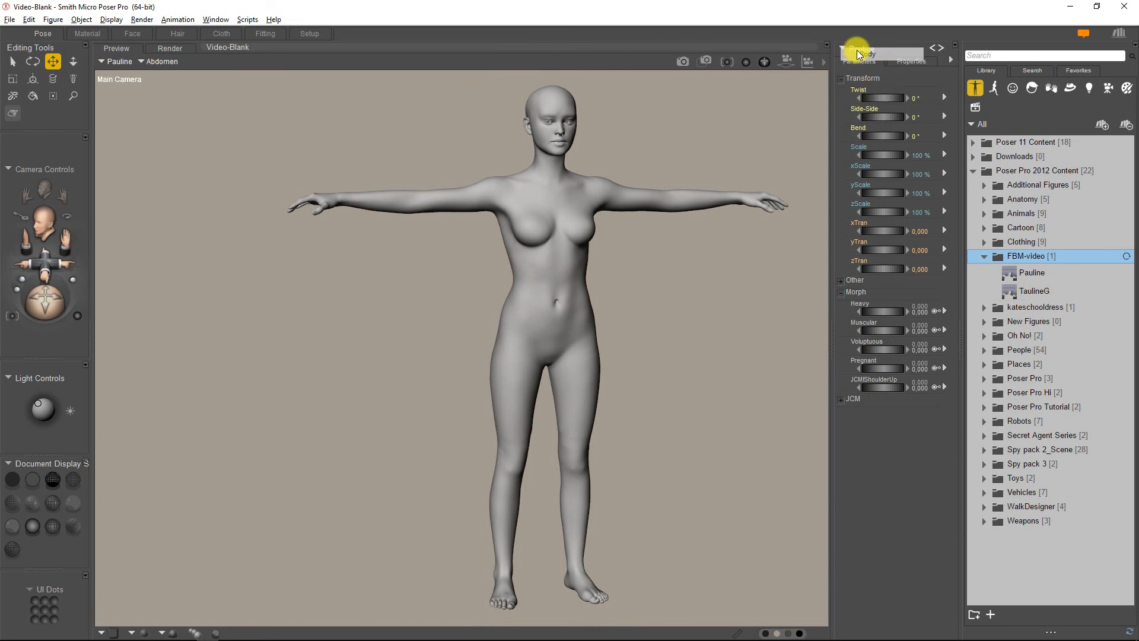
pyautogui.moveTo(883, 230); pyautogui.dragTo(803, 231)
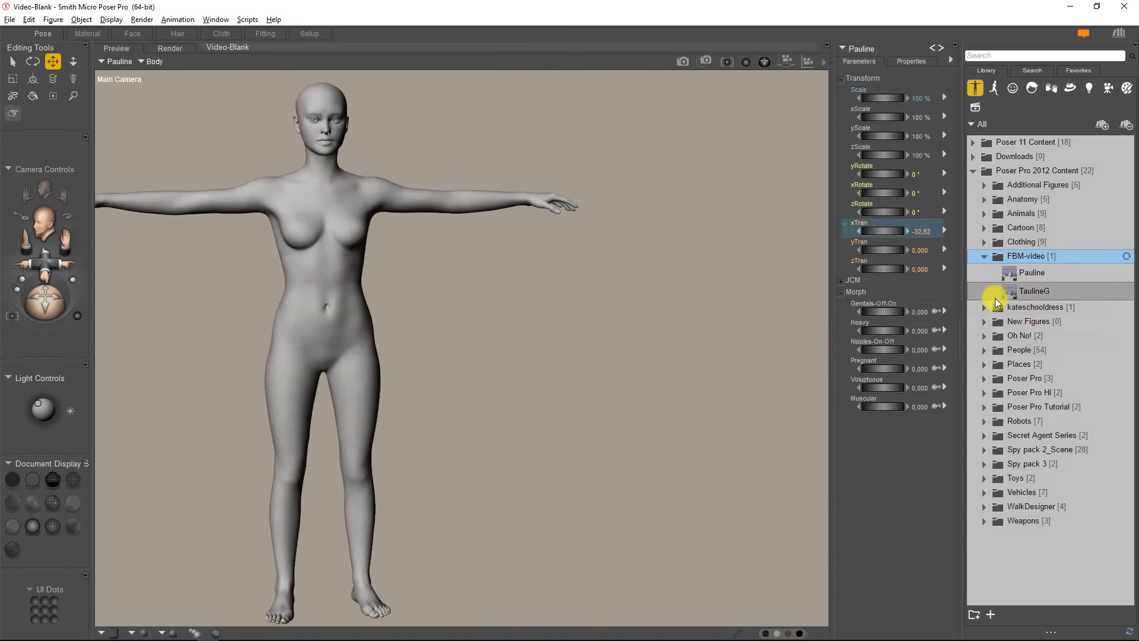
# Step: Add the TaulineG library figure to the scene as a new figure and compare its shape with Pauline
pyautogui.click(1024, 289)
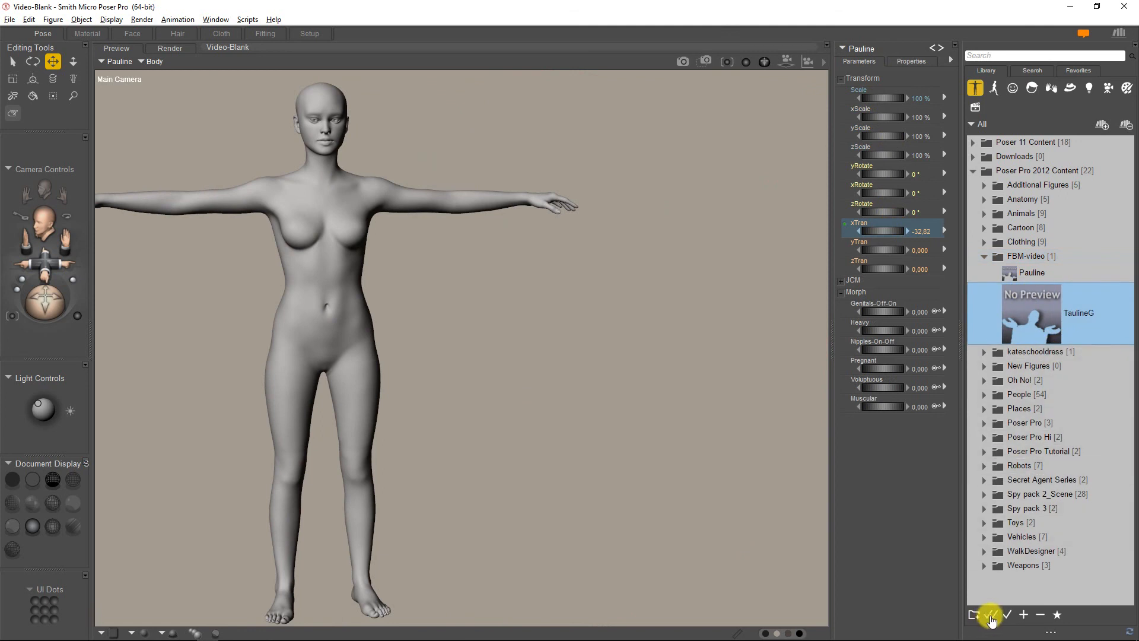
pyautogui.click(991, 617)
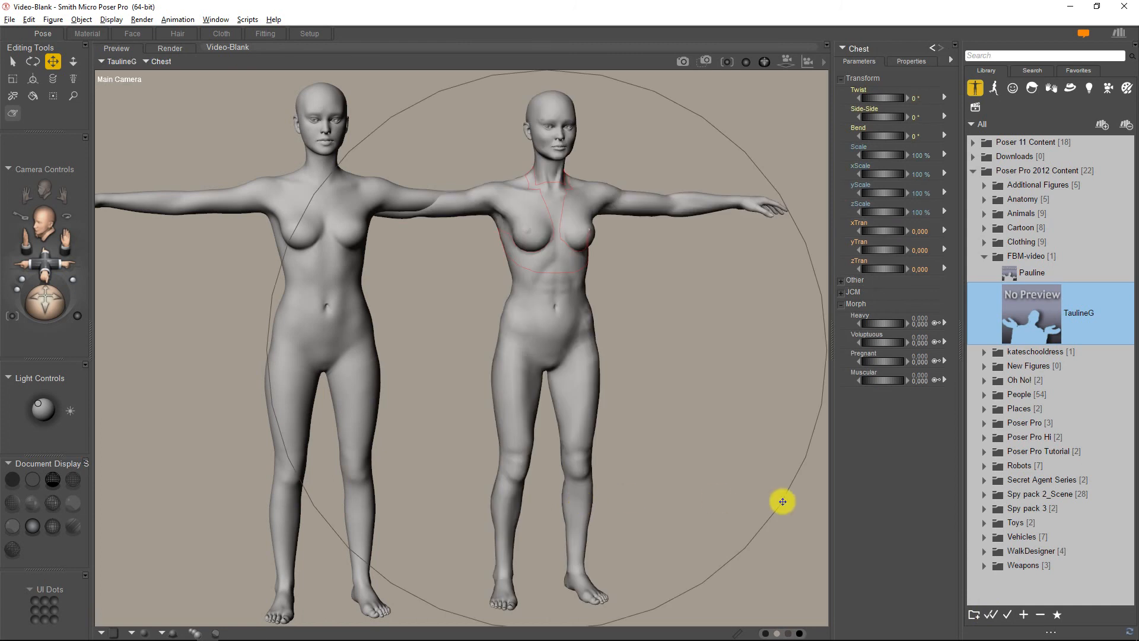
pyautogui.moveTo(39, 304); pyautogui.dragTo(52, 304)
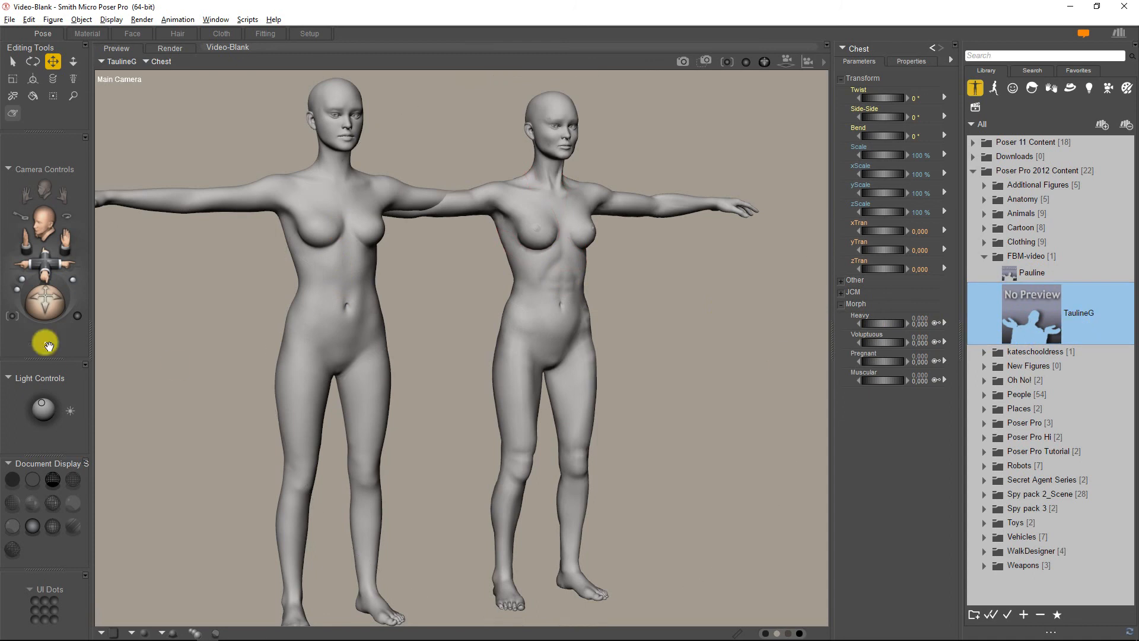
pyautogui.moveTo(26, 237); pyautogui.dragTo(26, 255)
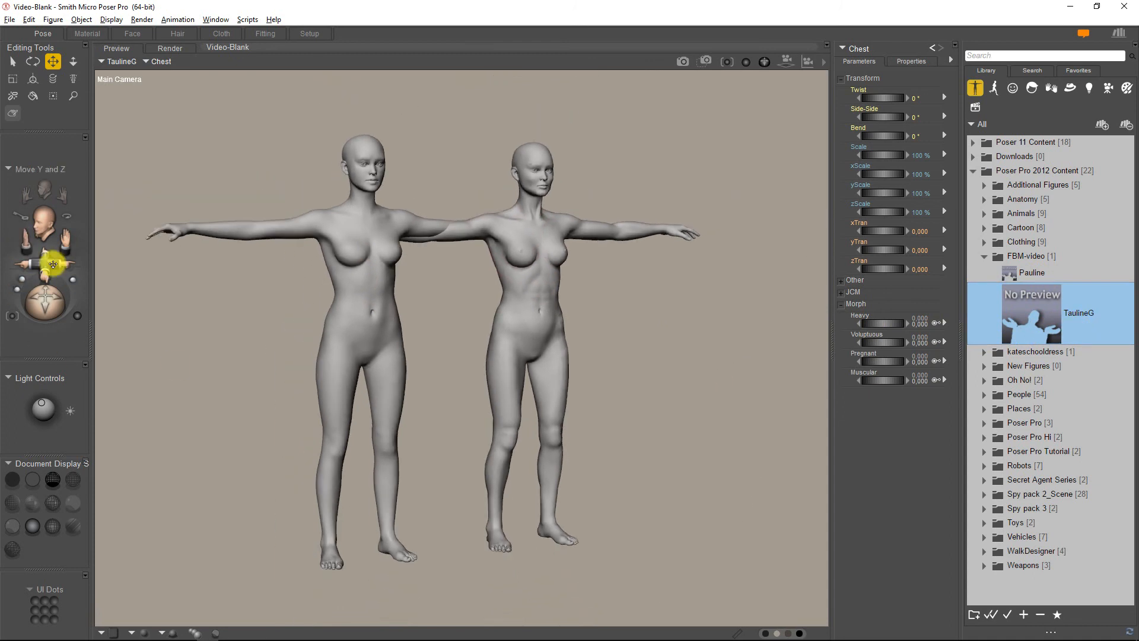
pyautogui.moveTo(51, 311)
pyautogui.mouseDown()
pyautogui.moveTo(19, 312)
pyautogui.moveTo(56, 309)
pyautogui.mouseUp()
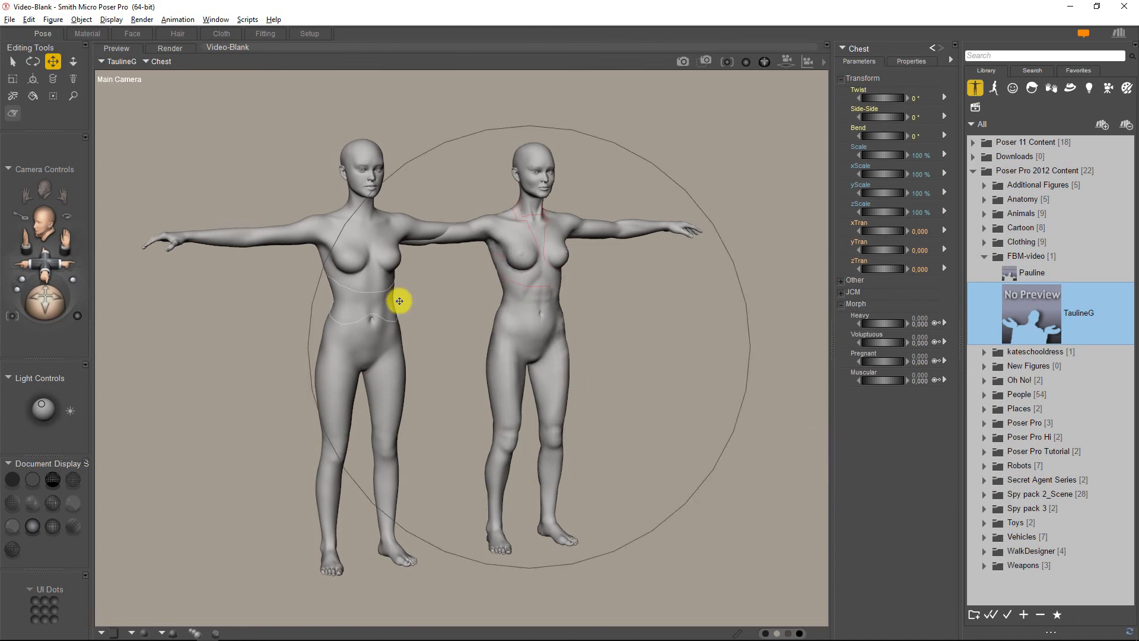
# Step: Delete the Pauline figure from the scene
pyautogui.click(373, 304)
pyautogui.press('Delete')
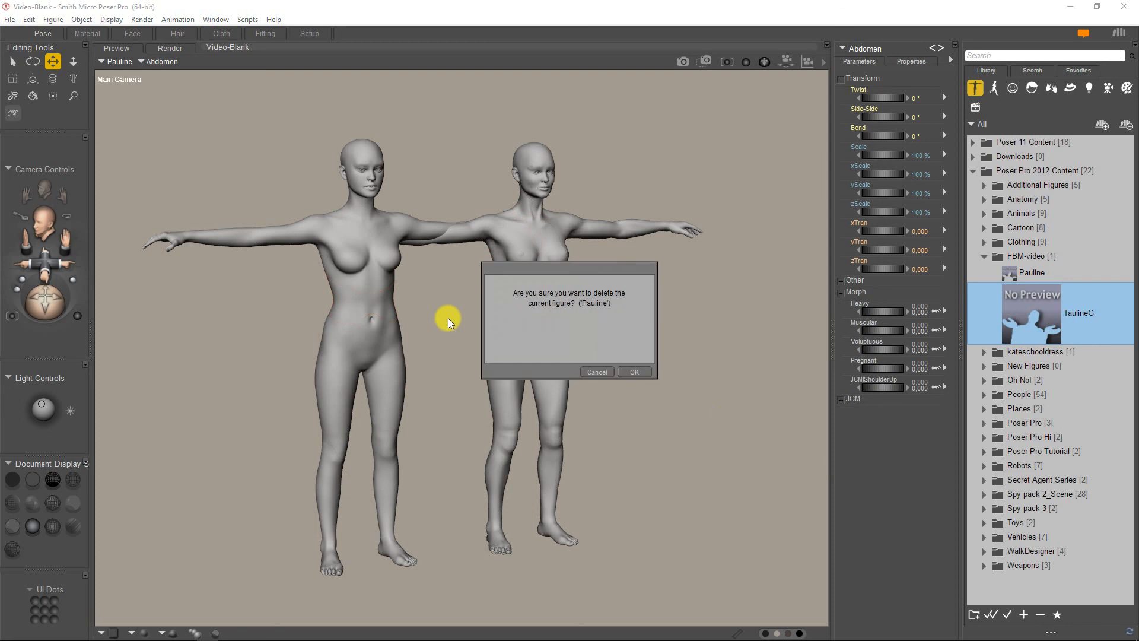
pyautogui.press('Return')
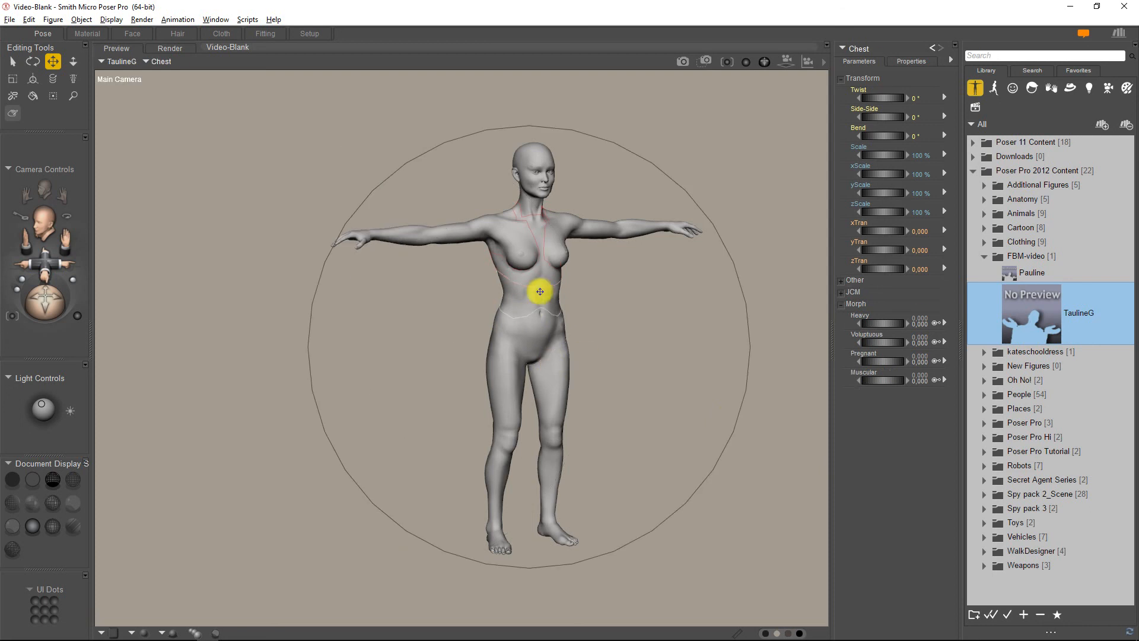
# Step: Turn off inverse kinematics for both the left and right legs of the TaulineG figure
pyautogui.click(538, 290)
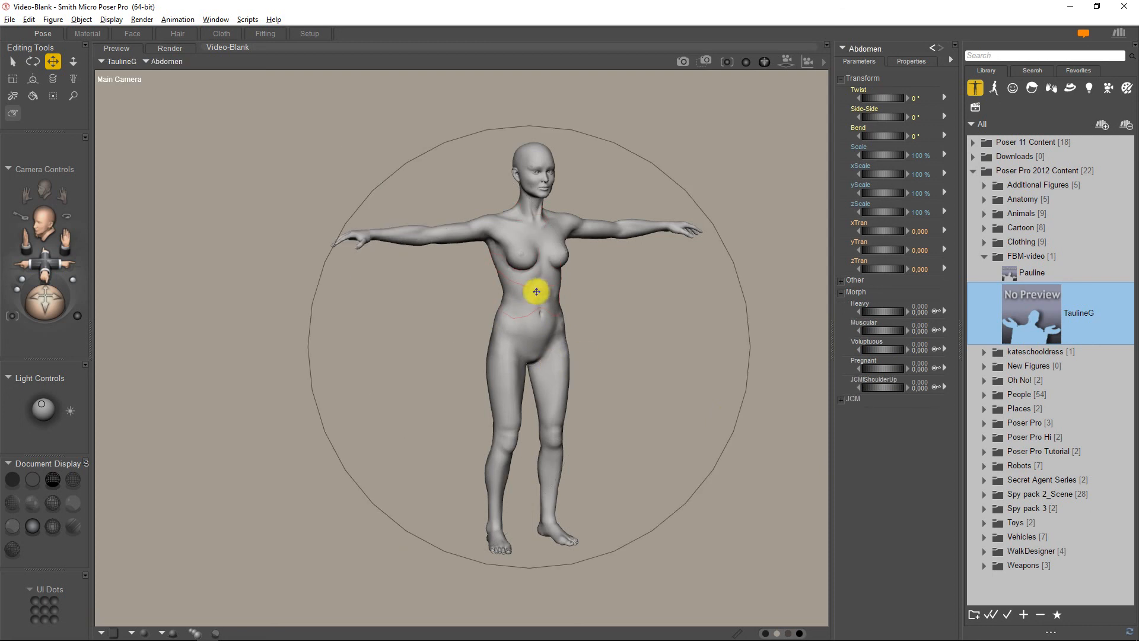
pyautogui.click(52, 19)
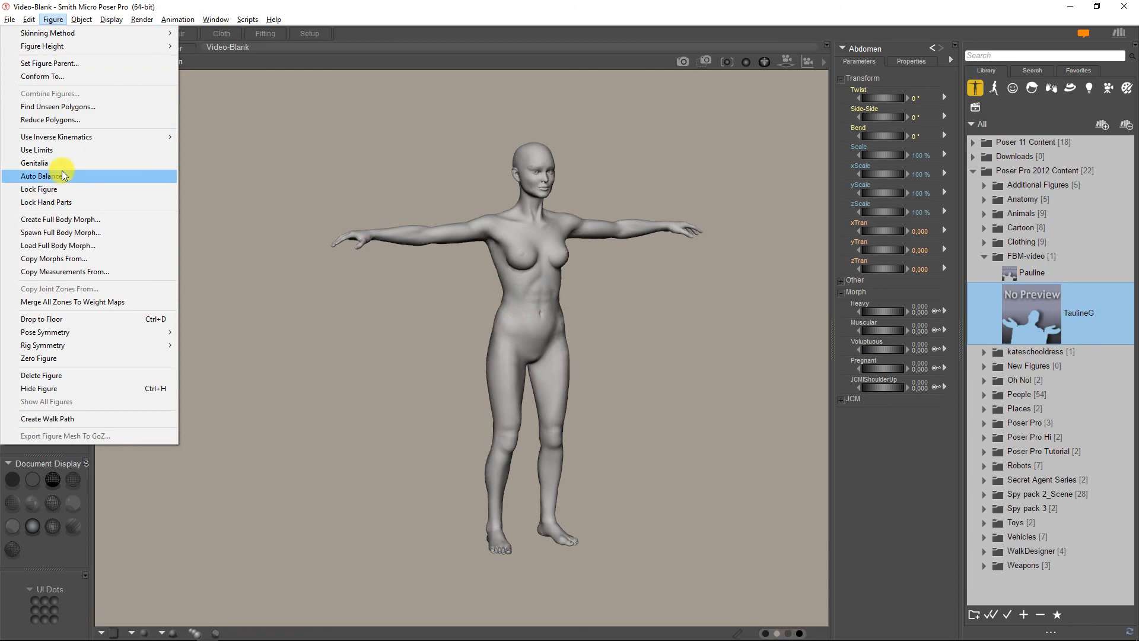
pyautogui.moveTo(168, 137)
pyautogui.click(207, 137)
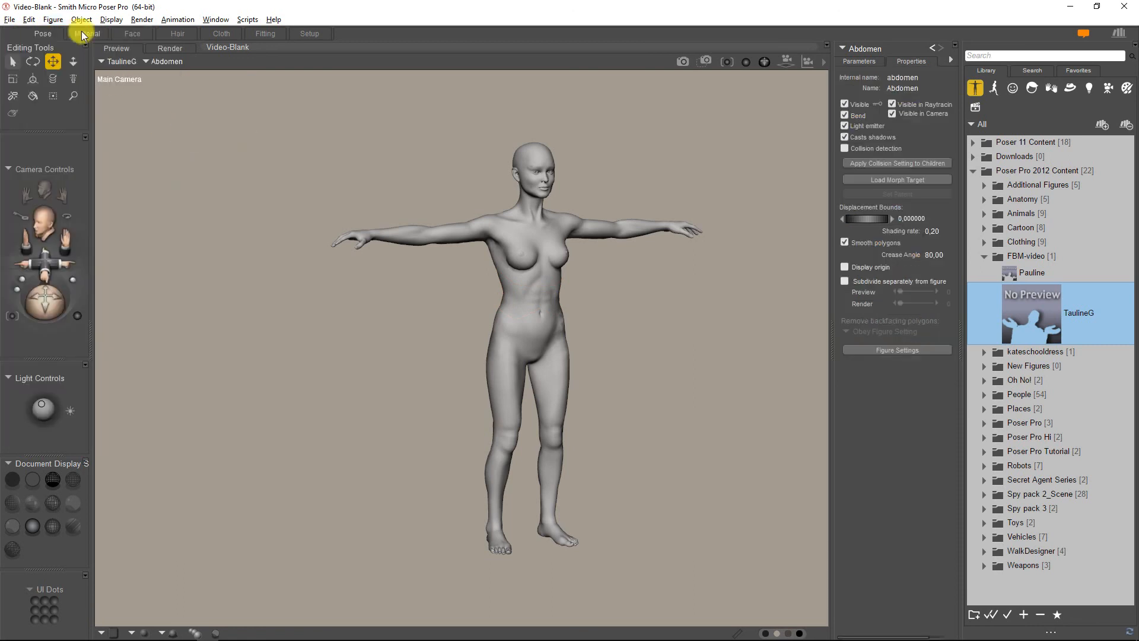
pyautogui.click(53, 19)
pyautogui.moveTo(158, 139)
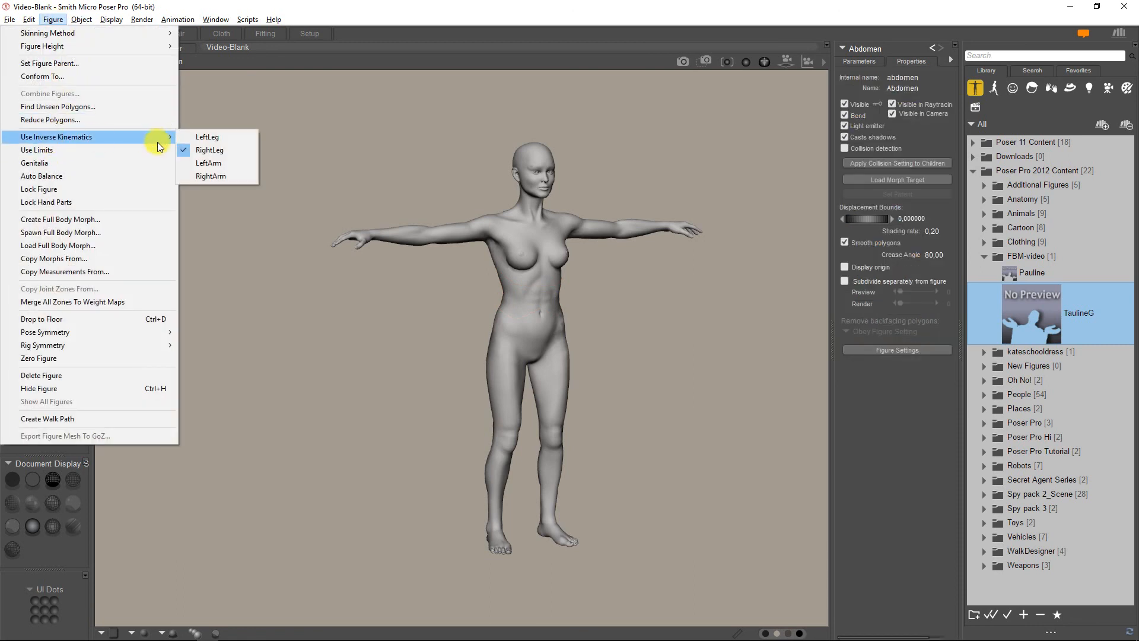
pyautogui.click(198, 150)
# Step: Zero the TaulineG figure's pose
pyautogui.click(57, 24)
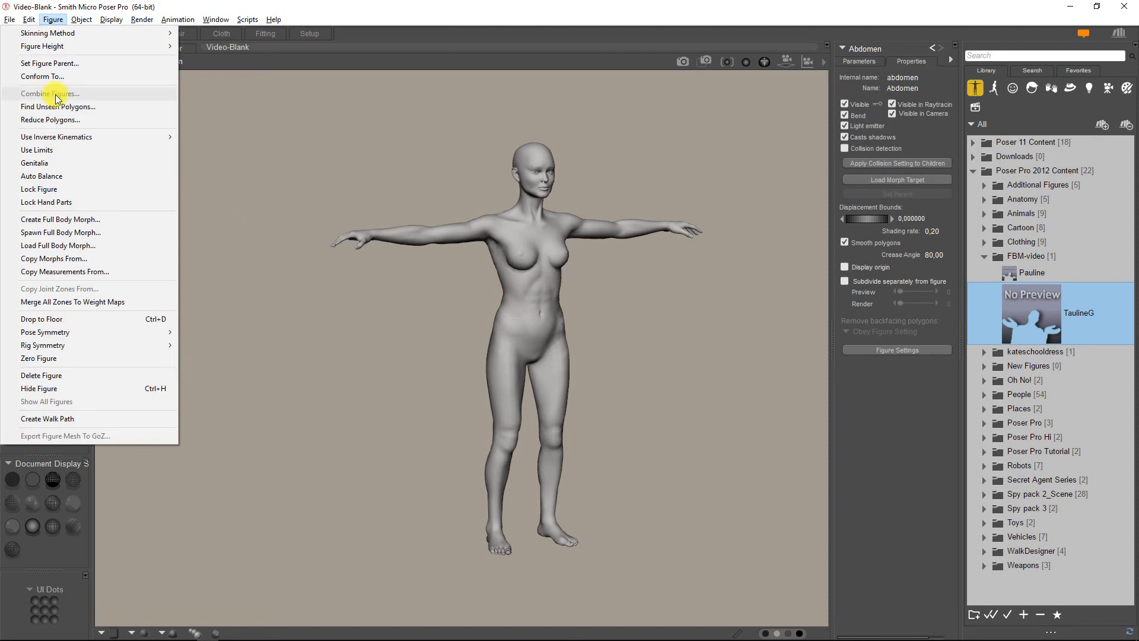
pyautogui.click(45, 359)
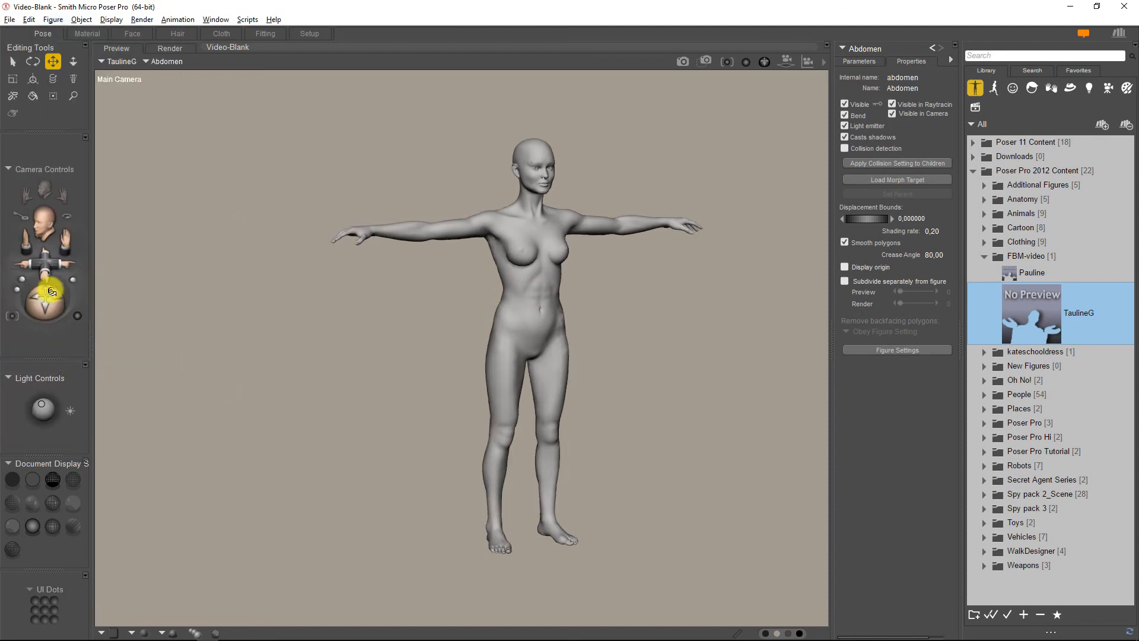
pyautogui.moveTo(49, 296)
pyautogui.mouseDown()
pyautogui.moveTo(35, 297)
pyautogui.moveTo(45, 301)
pyautogui.mouseUp()
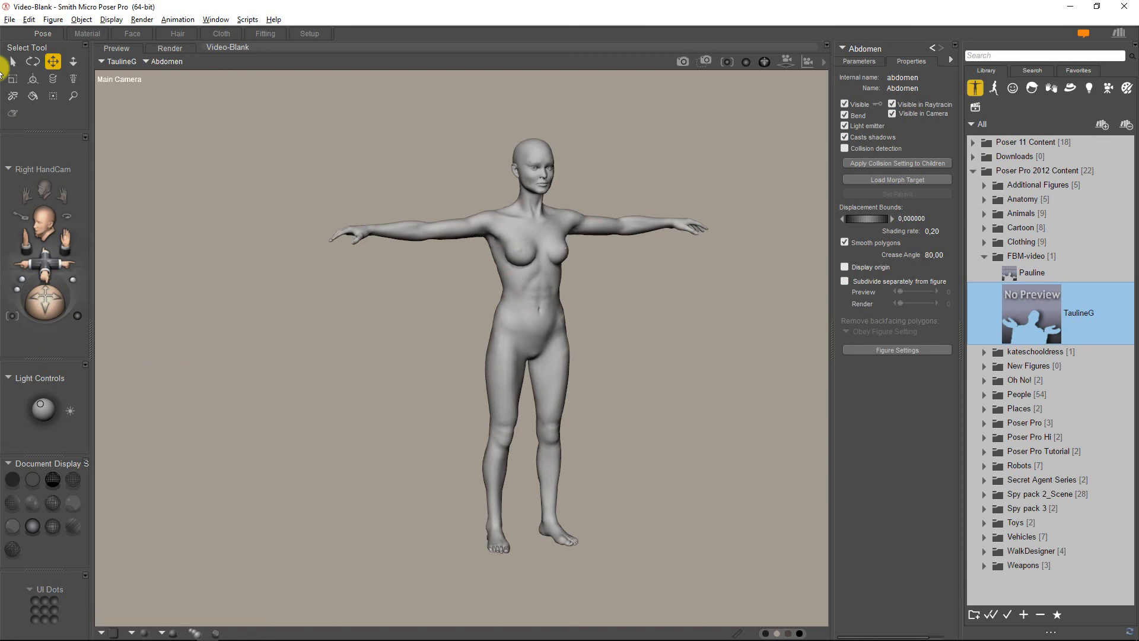
# Step: Import the Wavefront file TaulineG-SubD1.obj from the FBM-video folder at original size, with all placement, welding, normals and flip options off
pyautogui.click(9, 20)
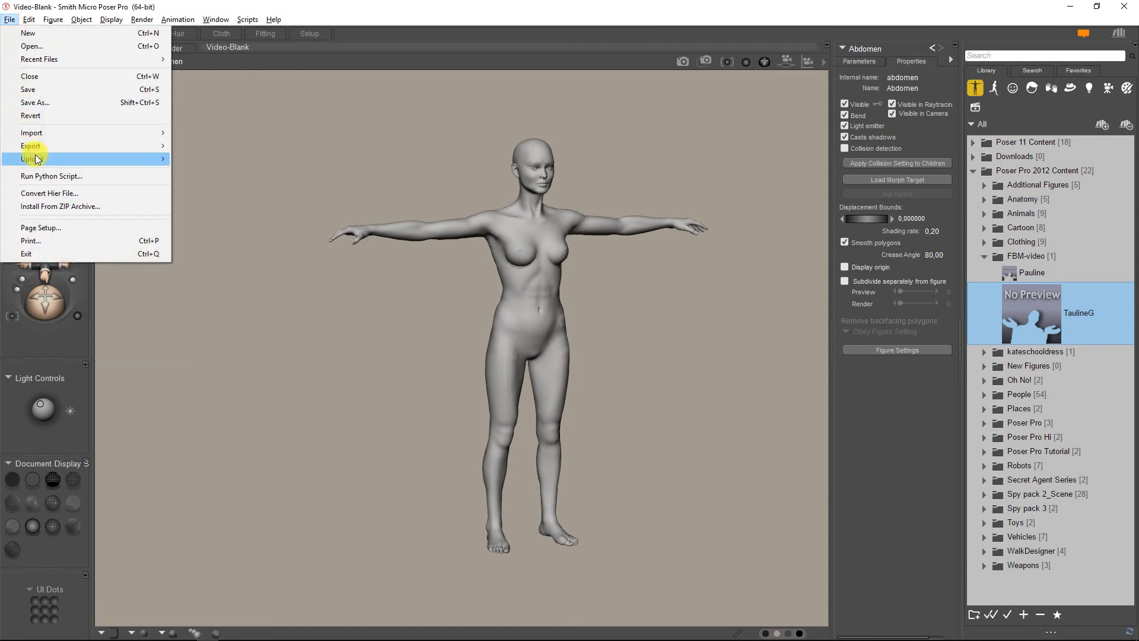
pyautogui.moveTo(42, 146)
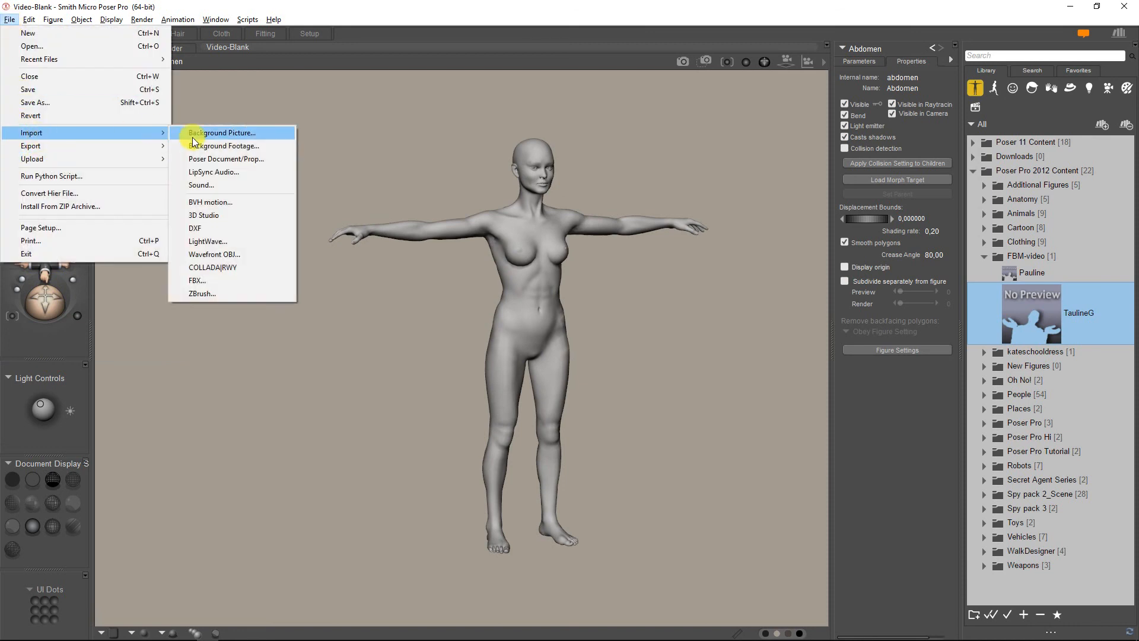
pyautogui.click(208, 255)
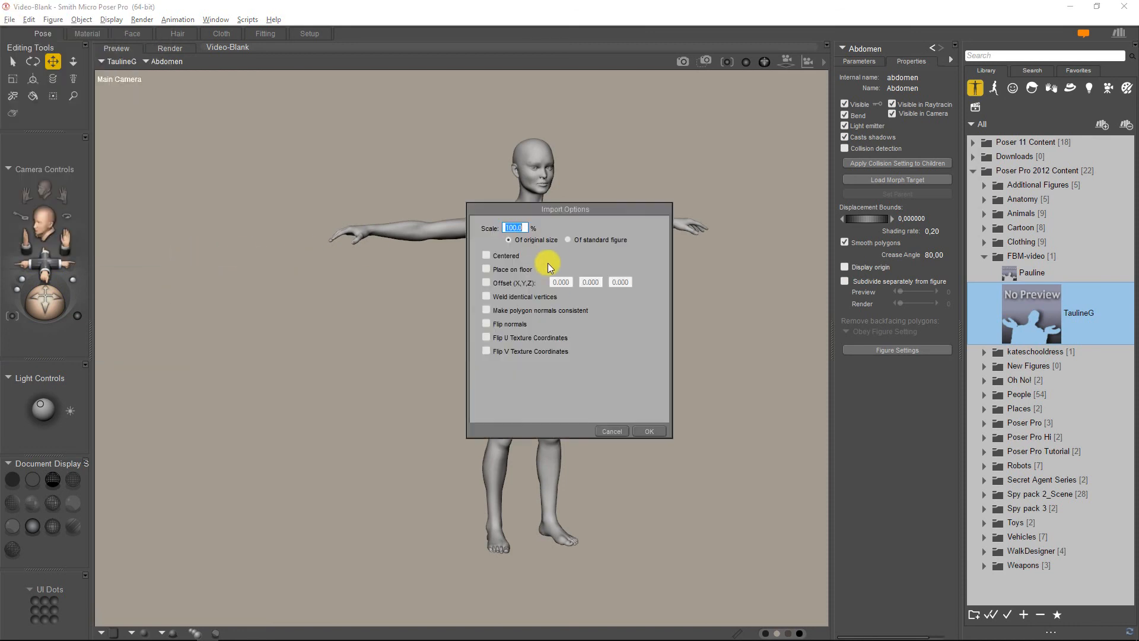
pyautogui.click(656, 437)
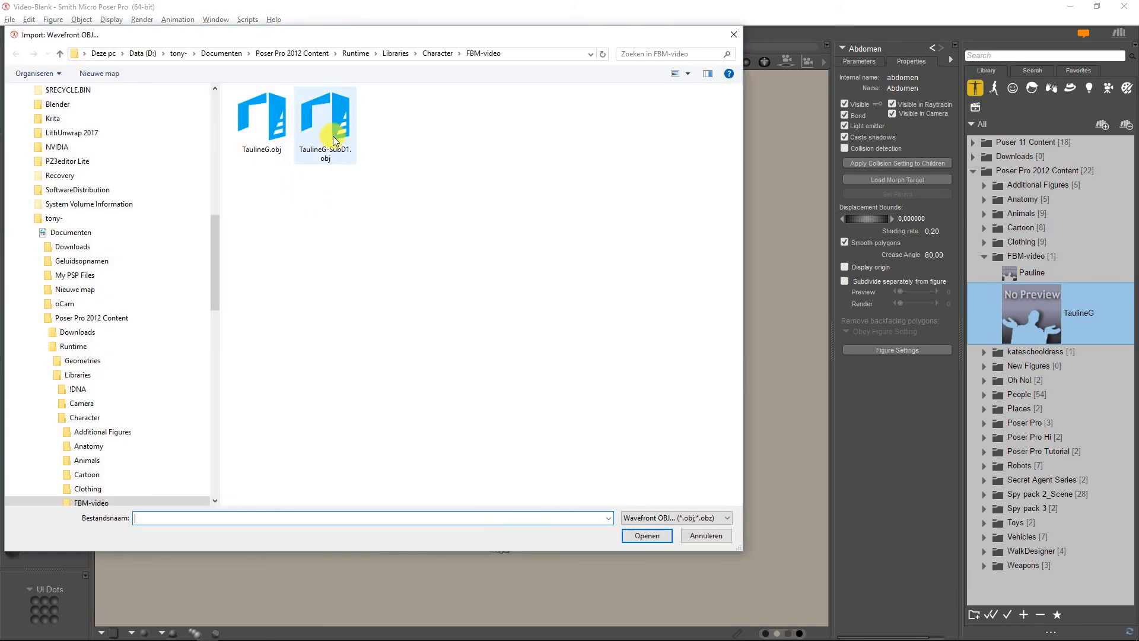
pyautogui.click(324, 130)
pyautogui.click(646, 536)
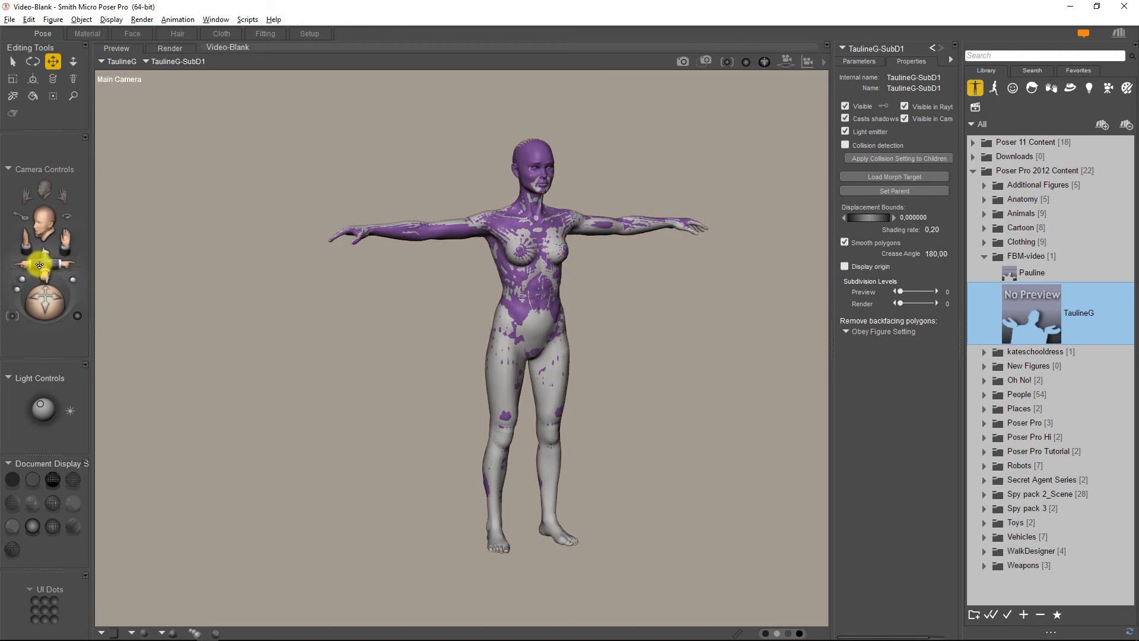
pyautogui.moveTo(43, 262); pyautogui.dragTo(21, 275)
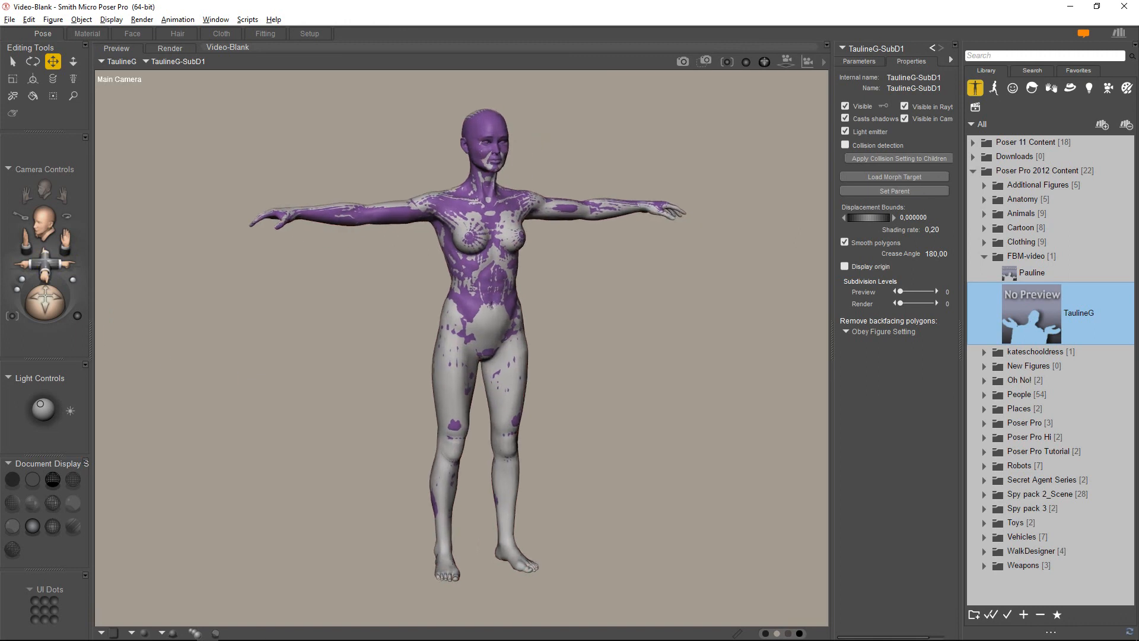